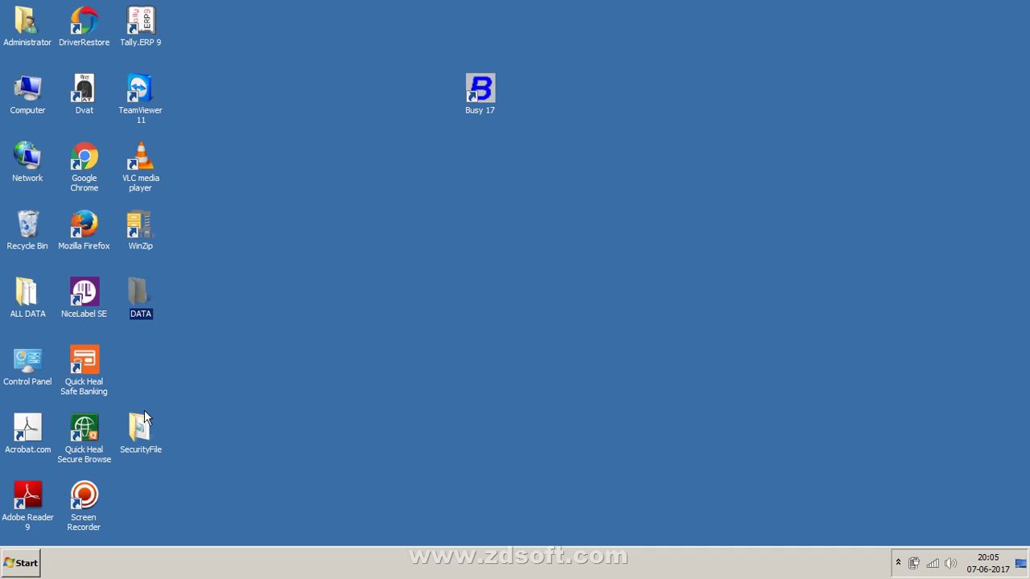
Step: Place the SecurityFile folder directly below the DATA folder on the desktop and move the Busy 17 shortcut closer to the other icons
{"action": "left_click_drag", "start_coordinate": [144, 417], "coordinate": [140, 356]}
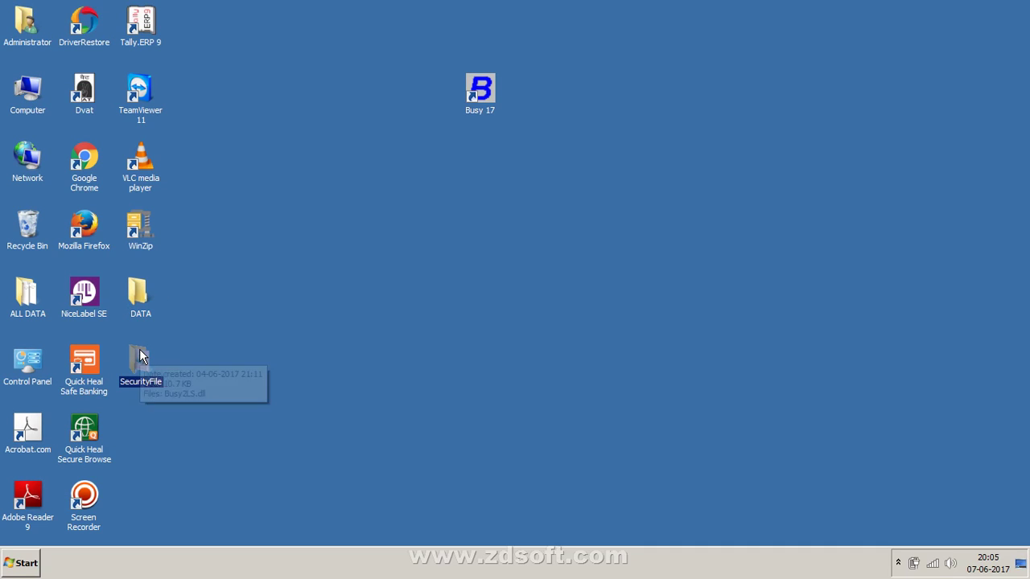
{"action": "left_click", "coordinate": [493, 90]}
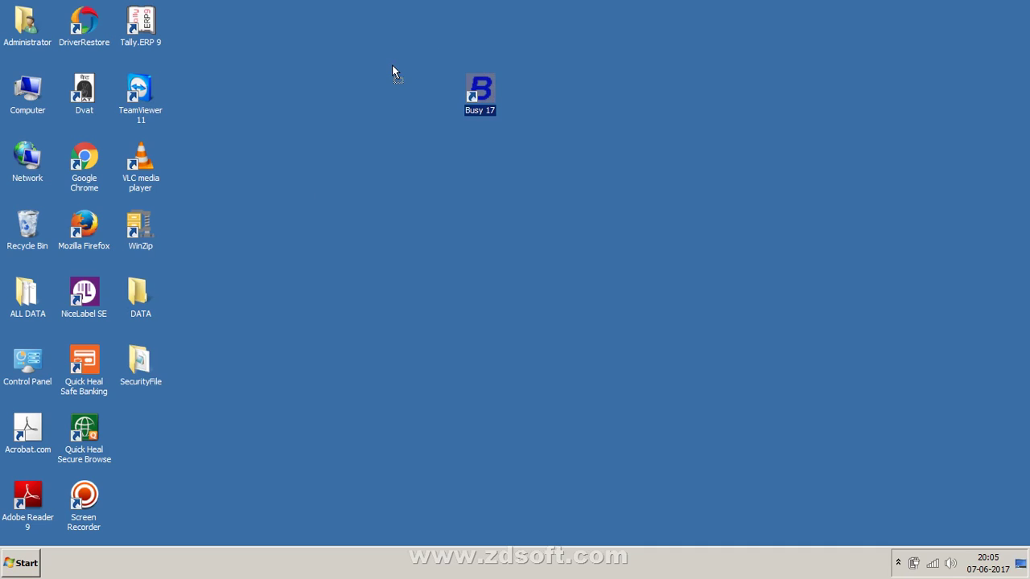
{"action": "left_click_drag", "start_coordinate": [392, 66], "coordinate": [392, 66]}
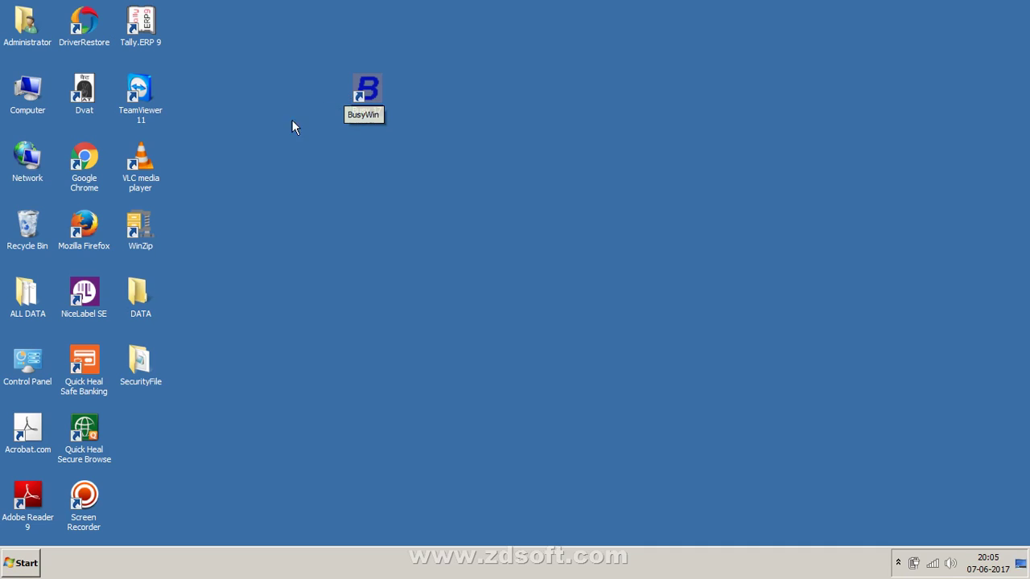
{"action": "left_click", "coordinate": [376, 141]}
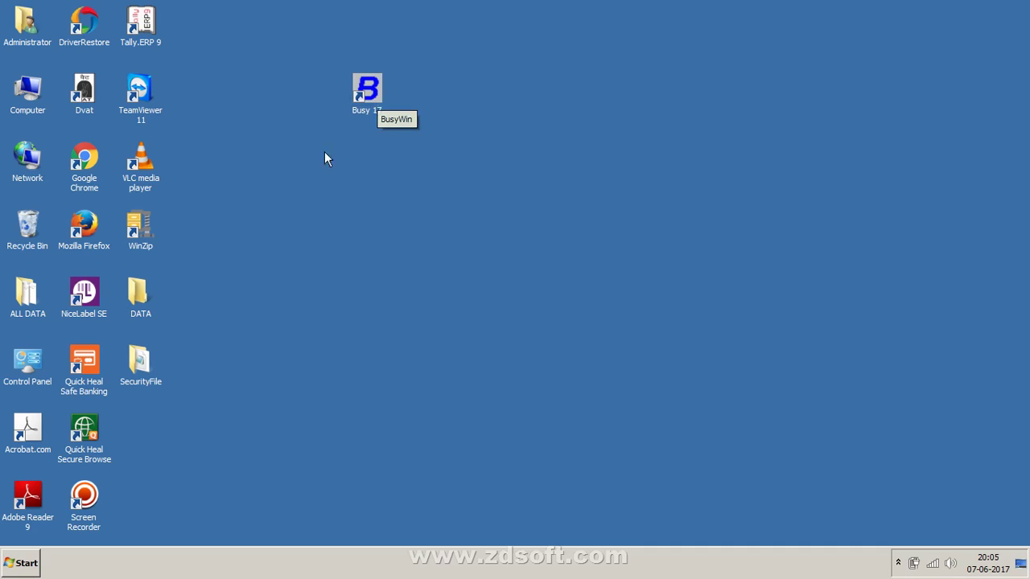
Step: Move the Tally.ERP 9 shortcut out of the icon columns to the far side of Busy 17 and refresh the desktop
{"action": "left_click", "coordinate": [151, 36]}
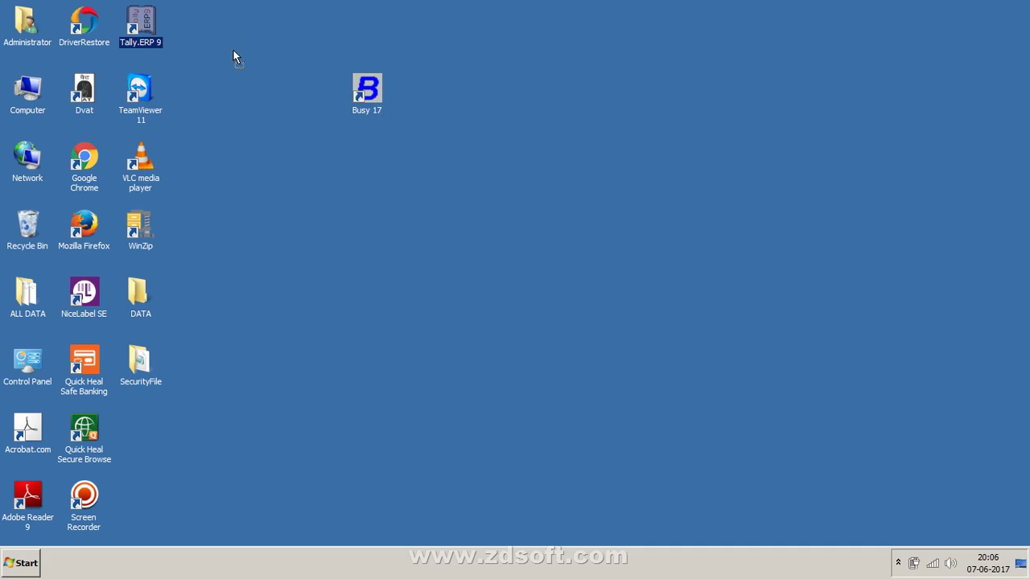
{"action": "left_click_drag", "start_coordinate": [467, 51], "coordinate": [464, 118]}
{"action": "right_click", "coordinate": [286, 252]}
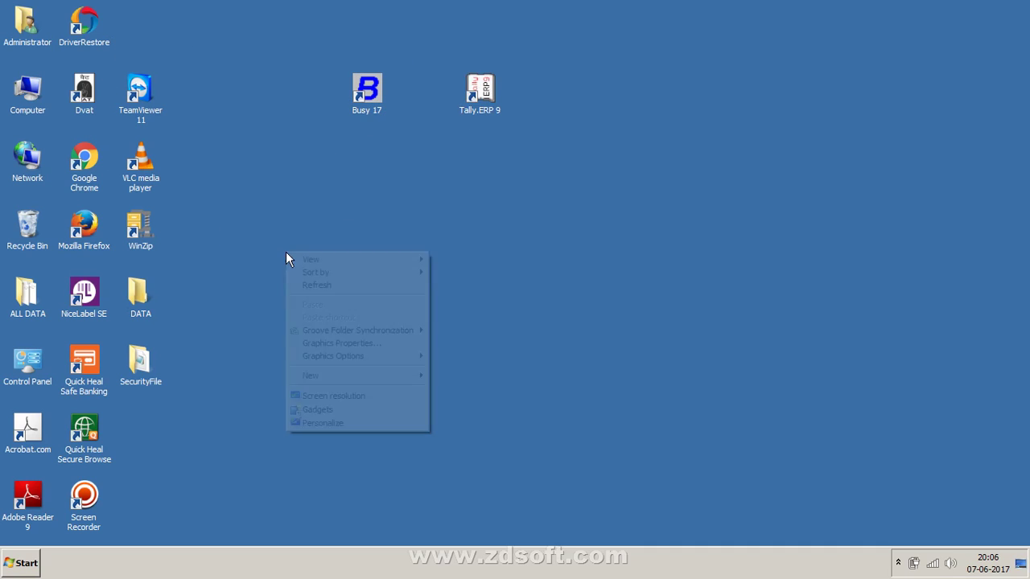
{"action": "left_click", "coordinate": [332, 283]}
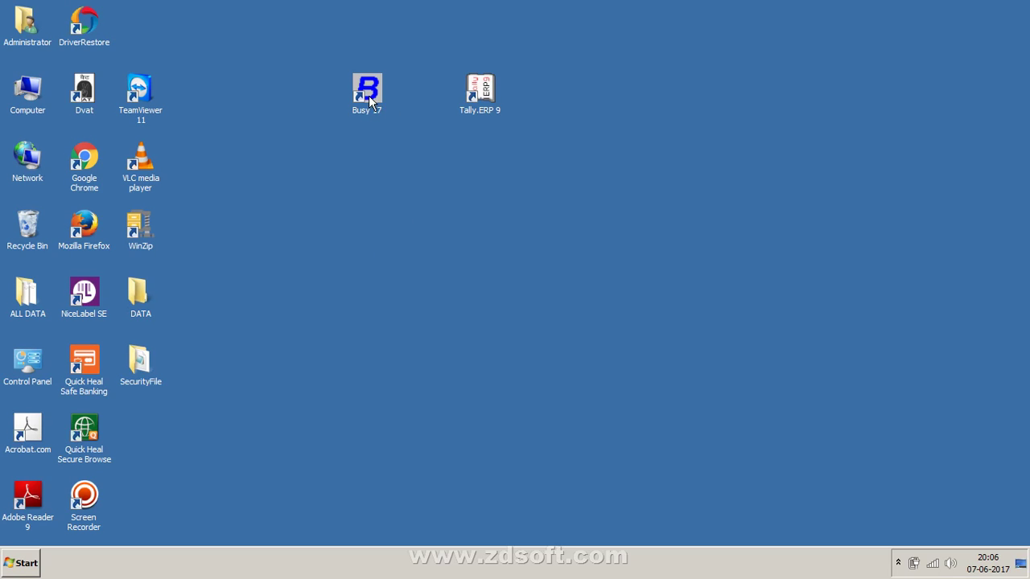
{"action": "left_click", "coordinate": [474, 97]}
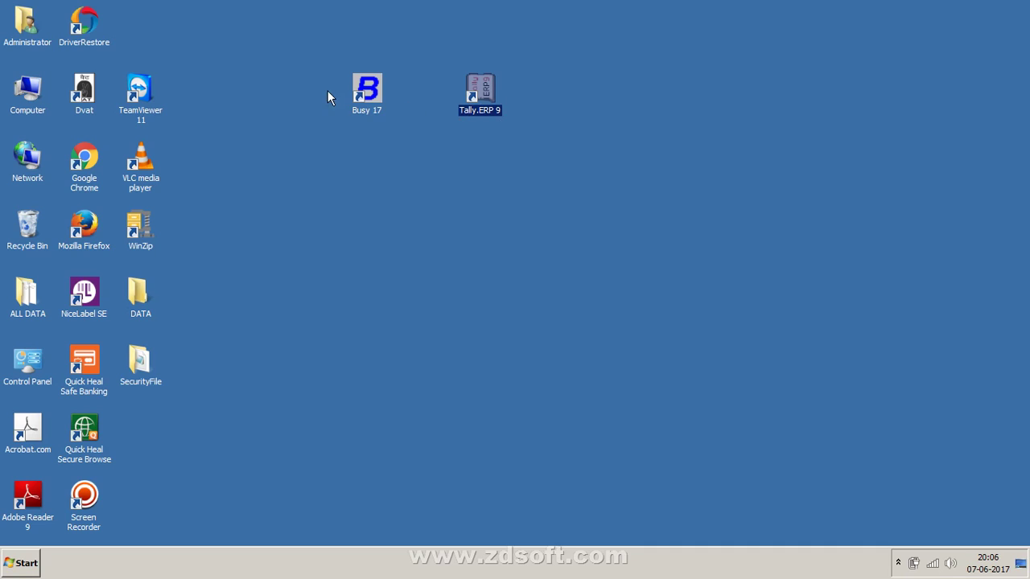
{"action": "left_click", "coordinate": [376, 111]}
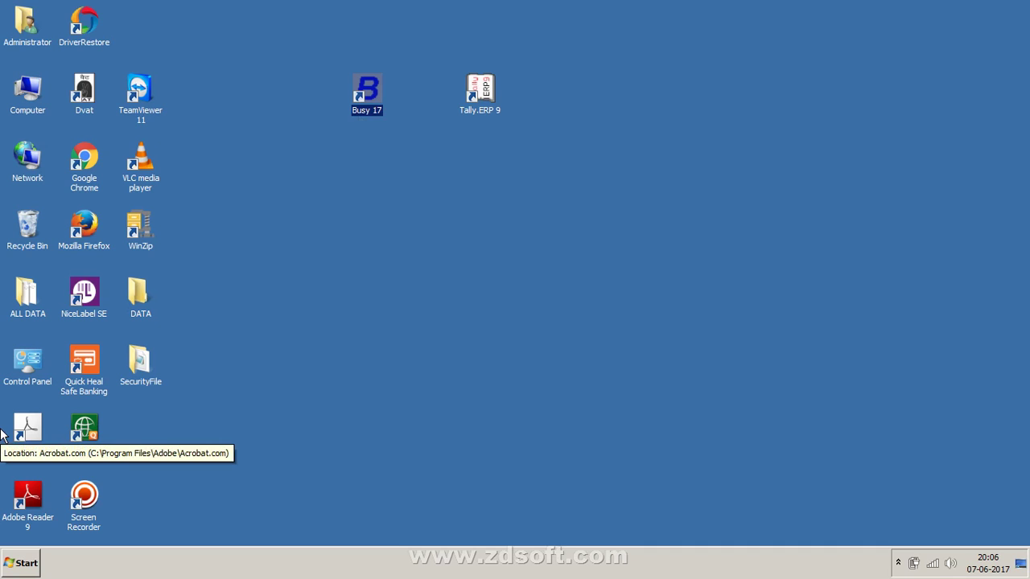
{"action": "right_click", "coordinate": [260, 251]}
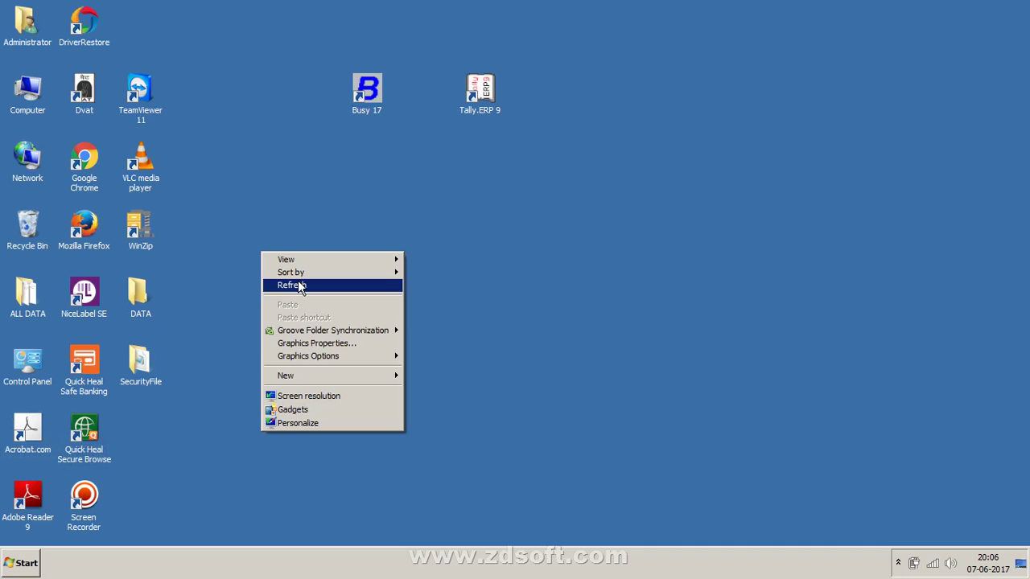
{"action": "left_click", "coordinate": [298, 286]}
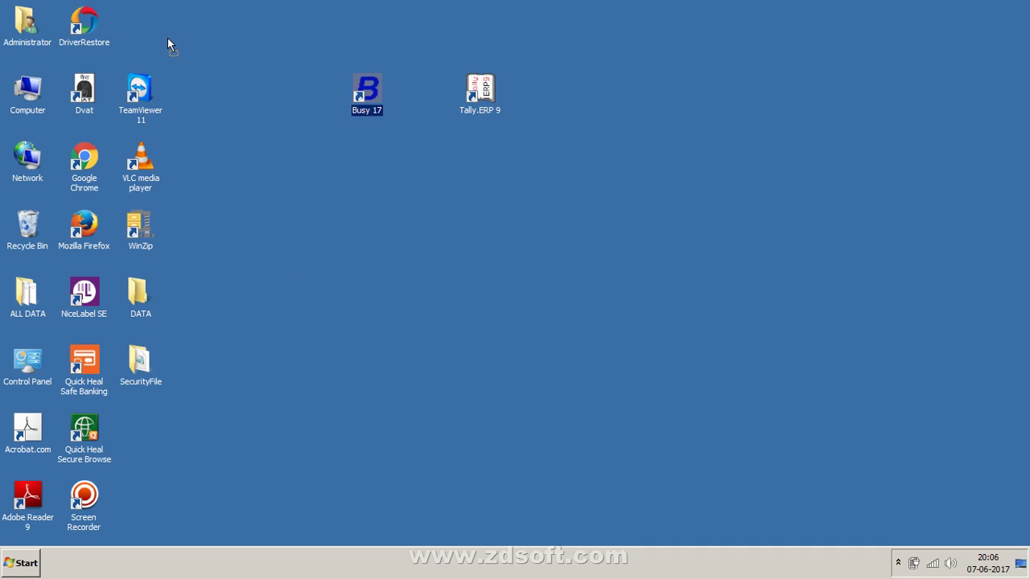
Step: Move the Busy 17 shortcut into the first row of desktop icons, one row above and beyond the Tally.ERP 9 shortcut
{"action": "left_click_drag", "start_coordinate": [167, 38], "coordinate": [157, 28]}
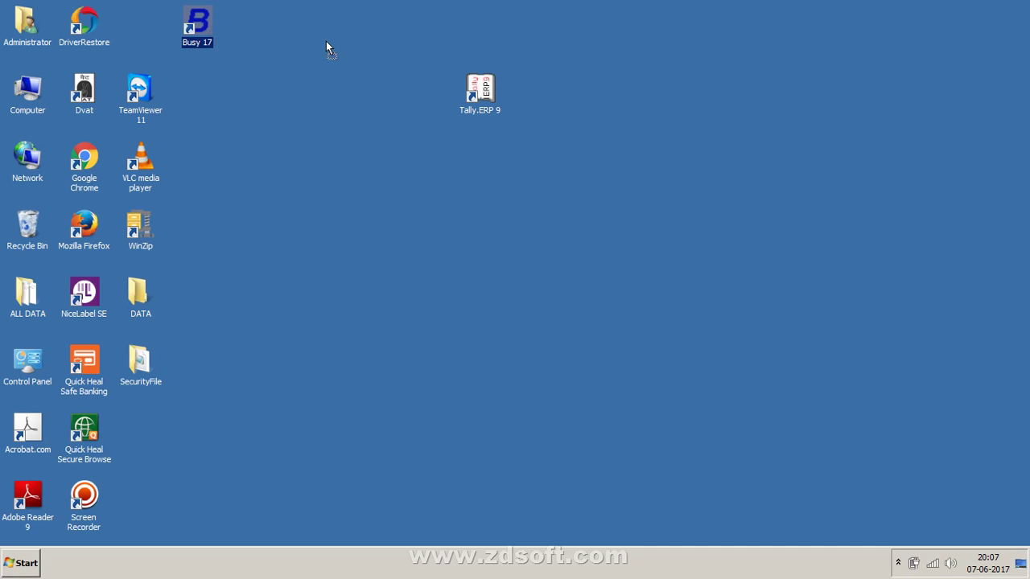
{"action": "left_click_drag", "start_coordinate": [326, 42], "coordinate": [326, 41]}
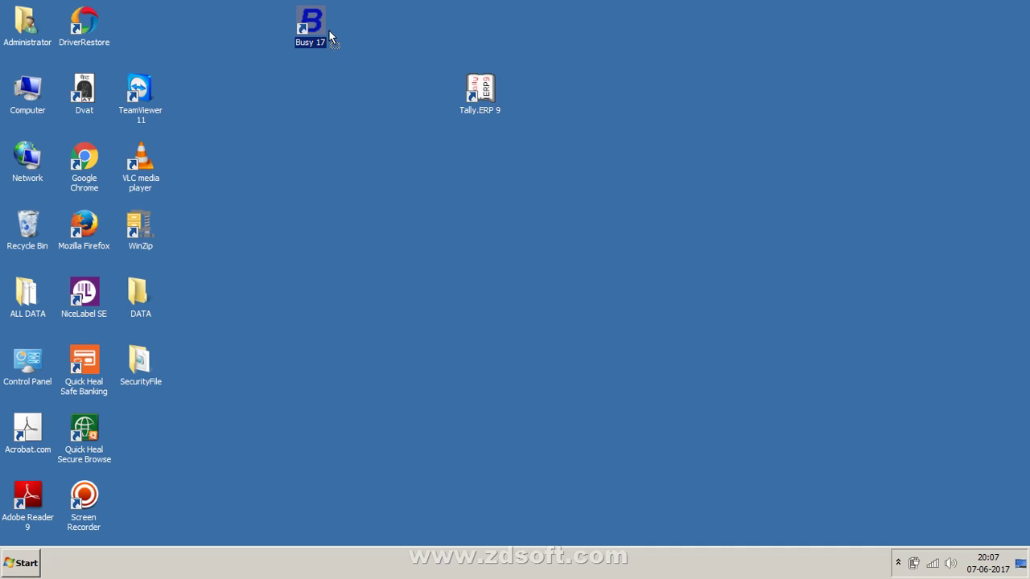
{"action": "left_click_drag", "start_coordinate": [593, 38], "coordinate": [601, 39]}
{"action": "left_click", "coordinate": [588, 83]}
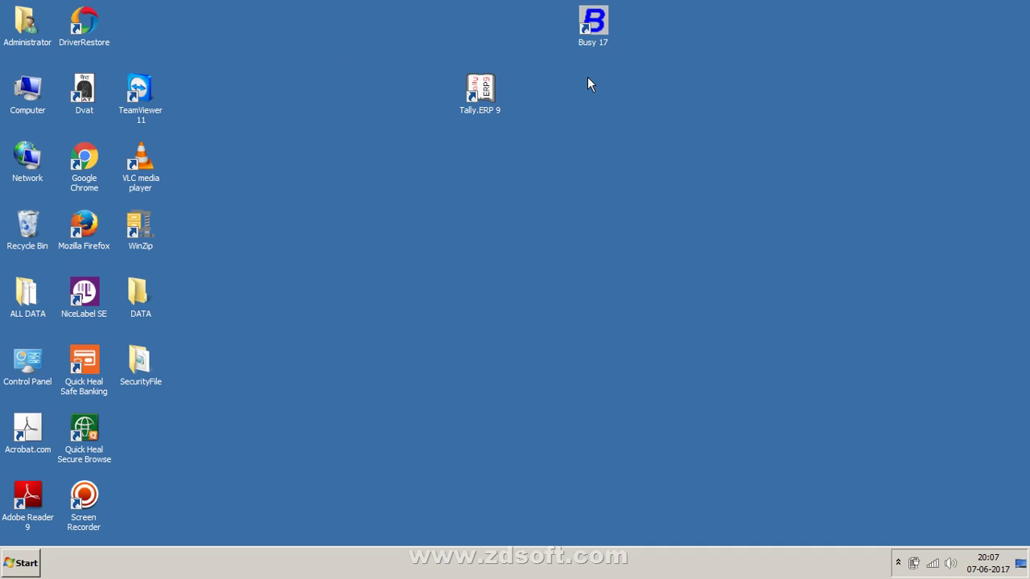
Step: Open the Accounting Note folder in the Videos library
{"action": "double_click", "coordinate": [27, 90]}
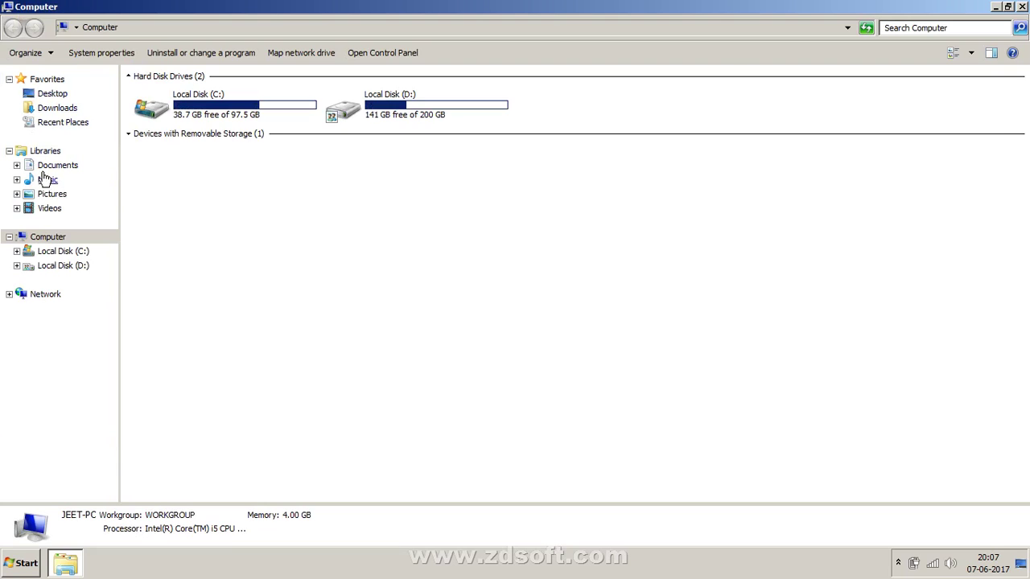
{"action": "left_click", "coordinate": [47, 210]}
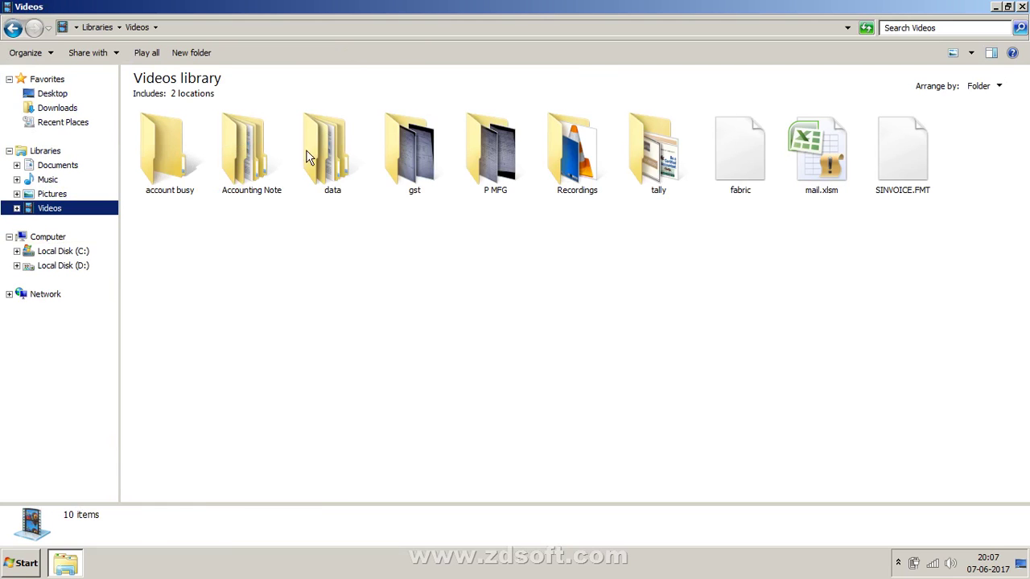
{"action": "double_click", "coordinate": [225, 171]}
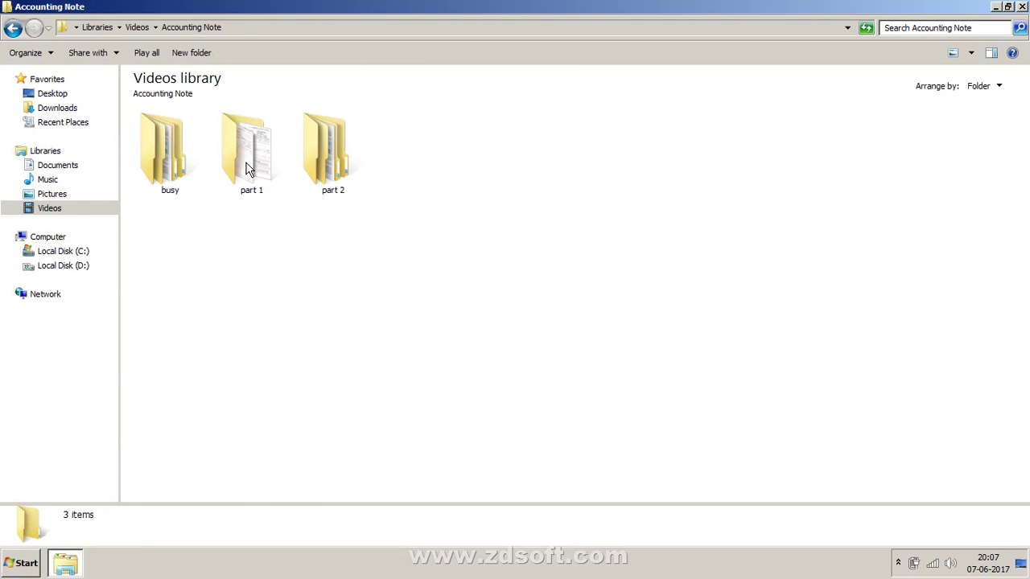
{"action": "double_click", "coordinate": [171, 174]}
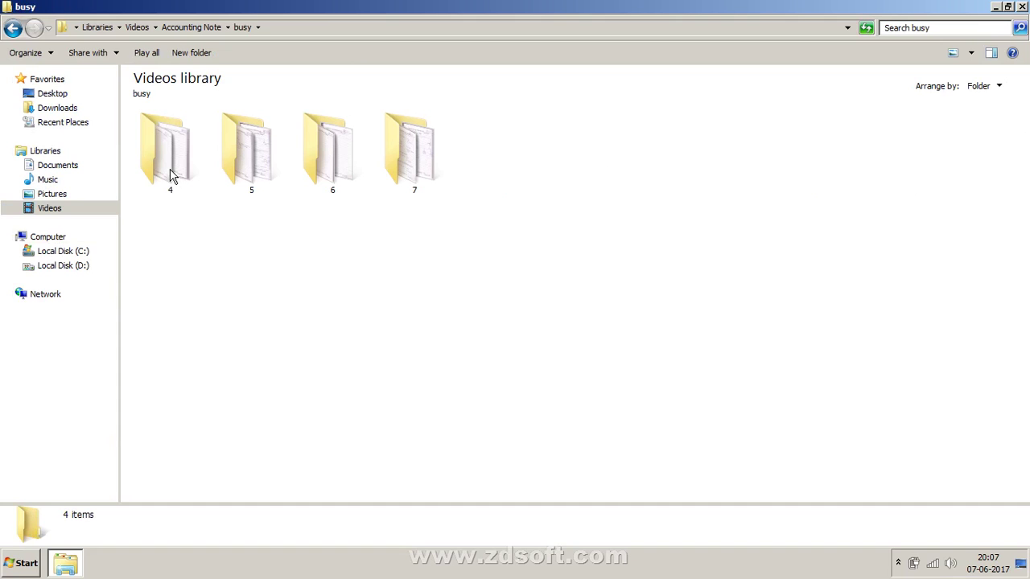
{"action": "left_click", "coordinate": [6, 9]}
{"action": "left_click", "coordinate": [10, 20]}
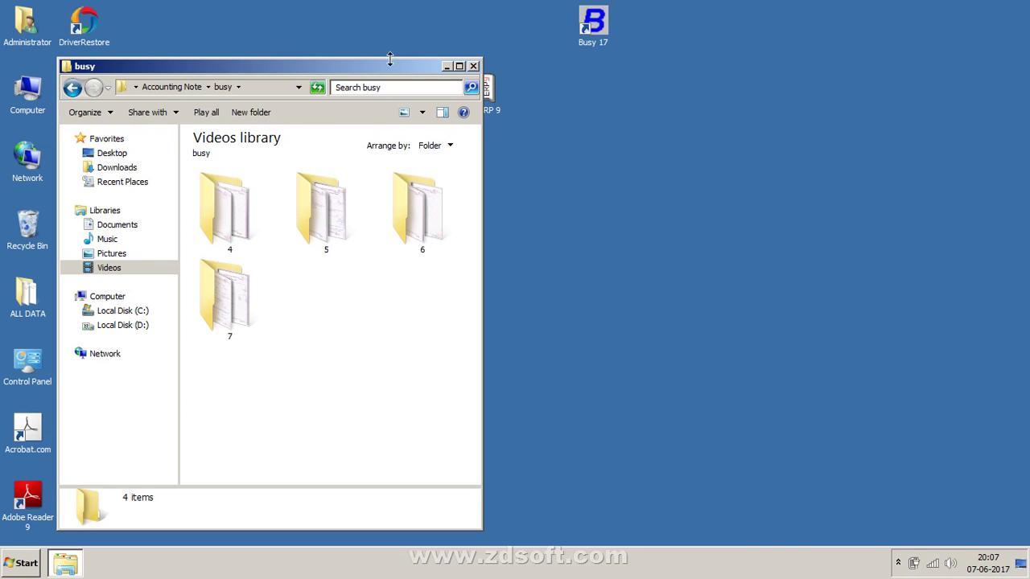
{"action": "left_click", "coordinate": [459, 66]}
{"action": "left_click", "coordinate": [13, 27]}
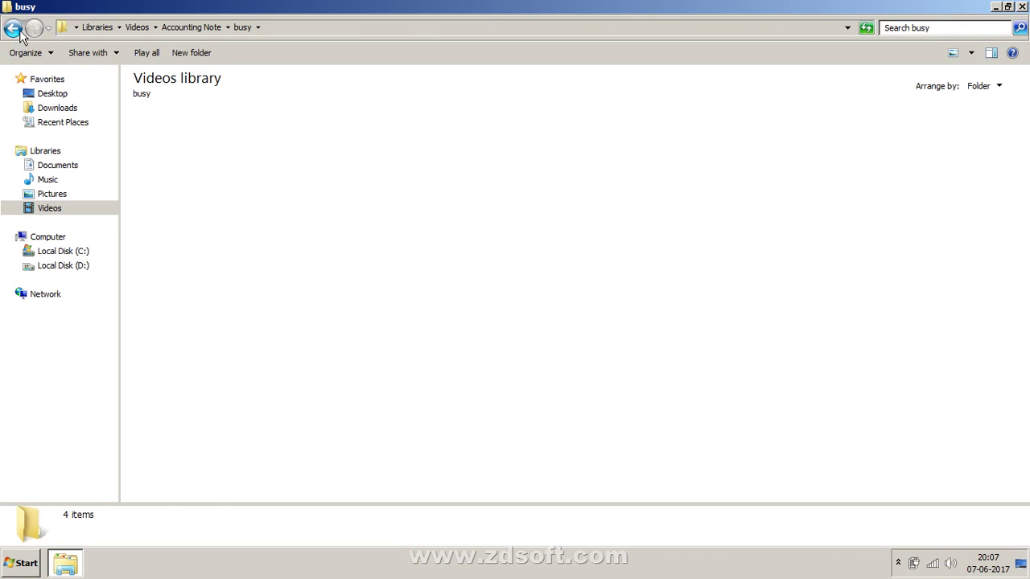
{"action": "left_click", "coordinate": [245, 144]}
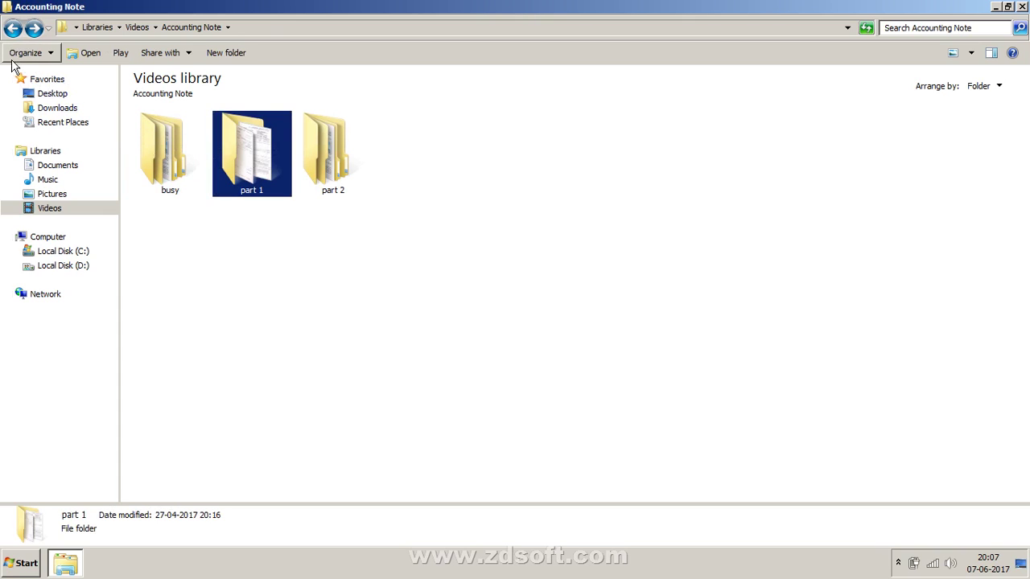
{"action": "left_click", "coordinate": [13, 27]}
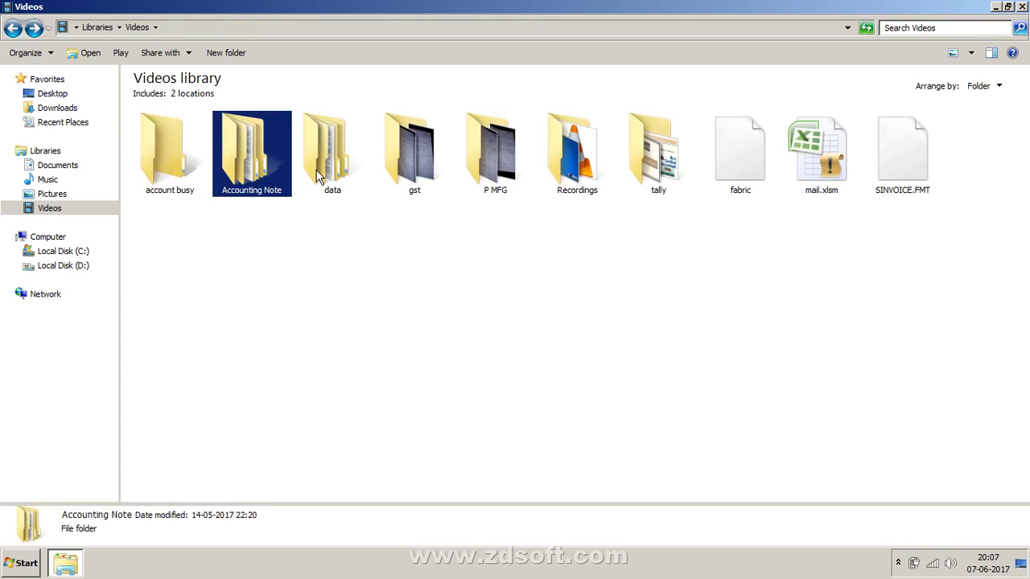
{"action": "double_click", "coordinate": [205, 182]}
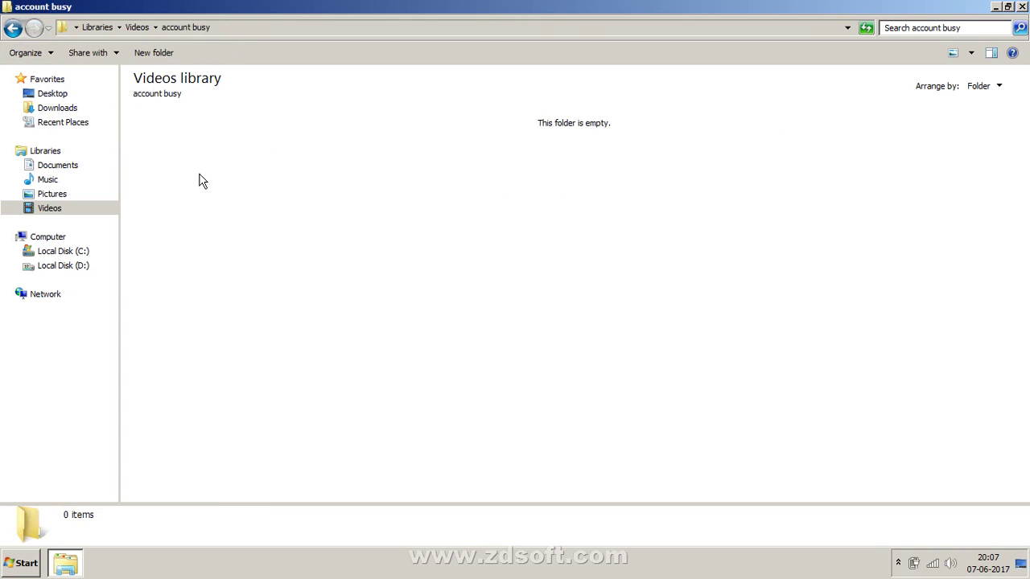
{"action": "left_click", "coordinate": [11, 27]}
{"action": "double_click", "coordinate": [274, 154]}
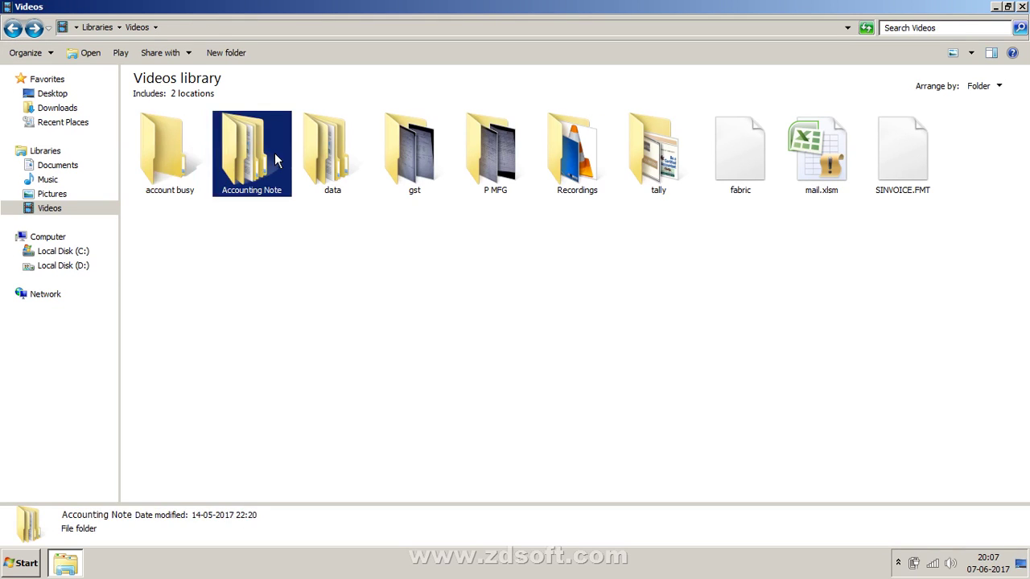
{"action": "double_click", "coordinate": [187, 164]}
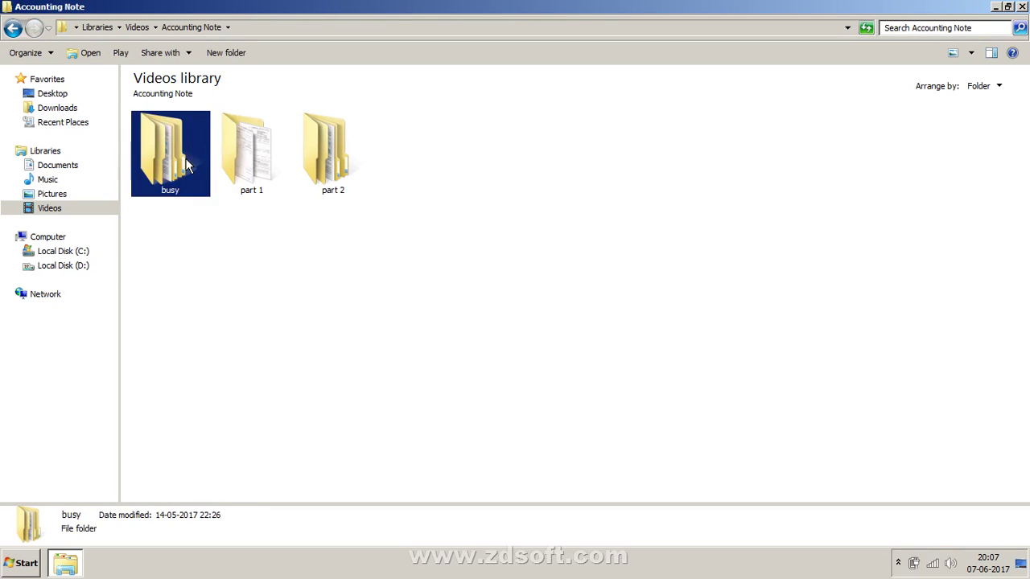
{"action": "left_click", "coordinate": [12, 27]}
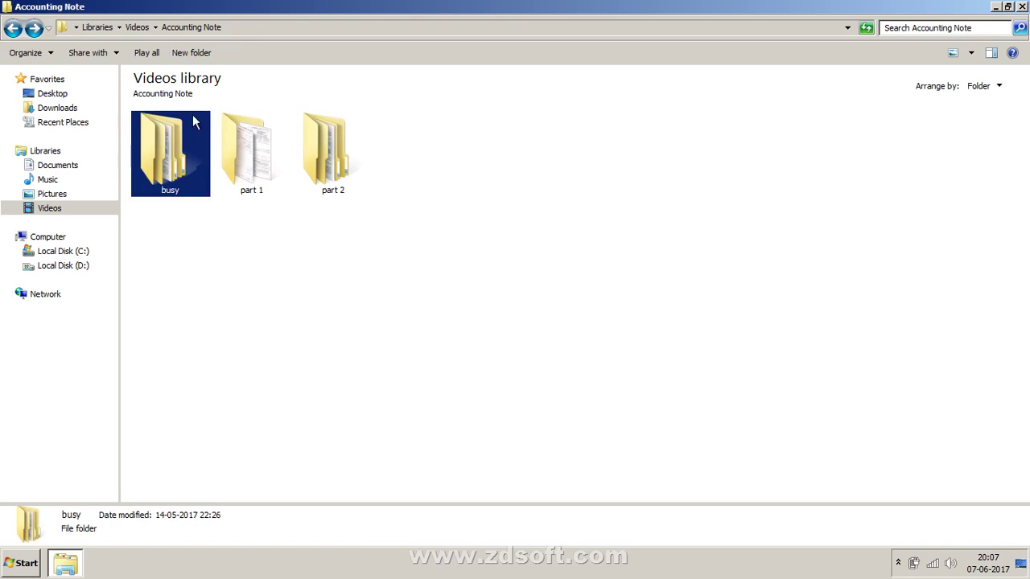
Step: Open Scan_20170425_145817_011.jpg from the part 1 folder and read its handwritten table of contents enlarged
{"action": "left_click", "coordinate": [234, 142]}
{"action": "double_click", "coordinate": [233, 142]}
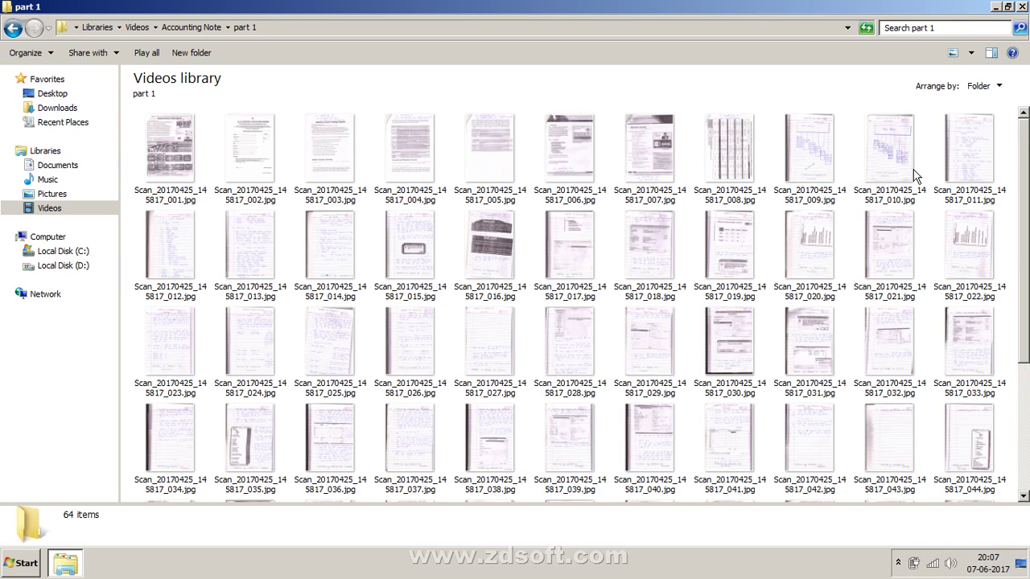
{"action": "double_click", "coordinate": [959, 150]}
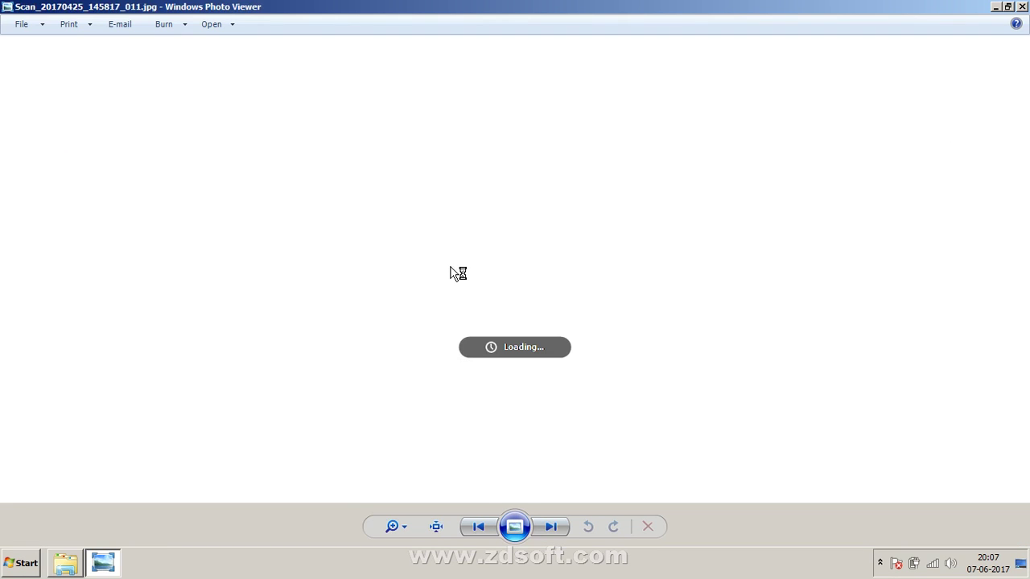
{"action": "scroll", "coordinate": [450, 271], "scroll_direction": "up", "scroll_amount": 3}
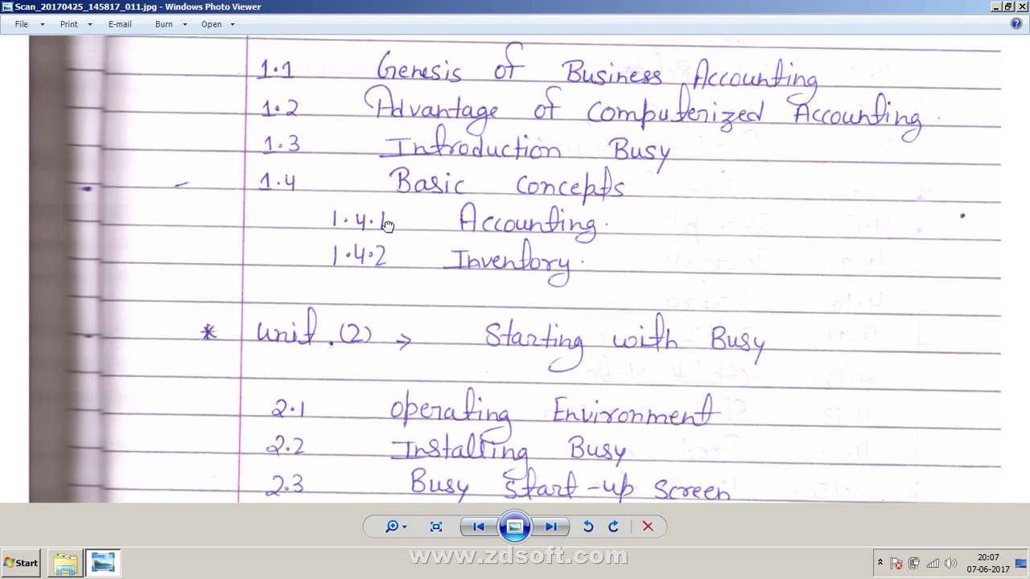
{"action": "left_click_drag", "start_coordinate": [387, 226], "coordinate": [304, 286]}
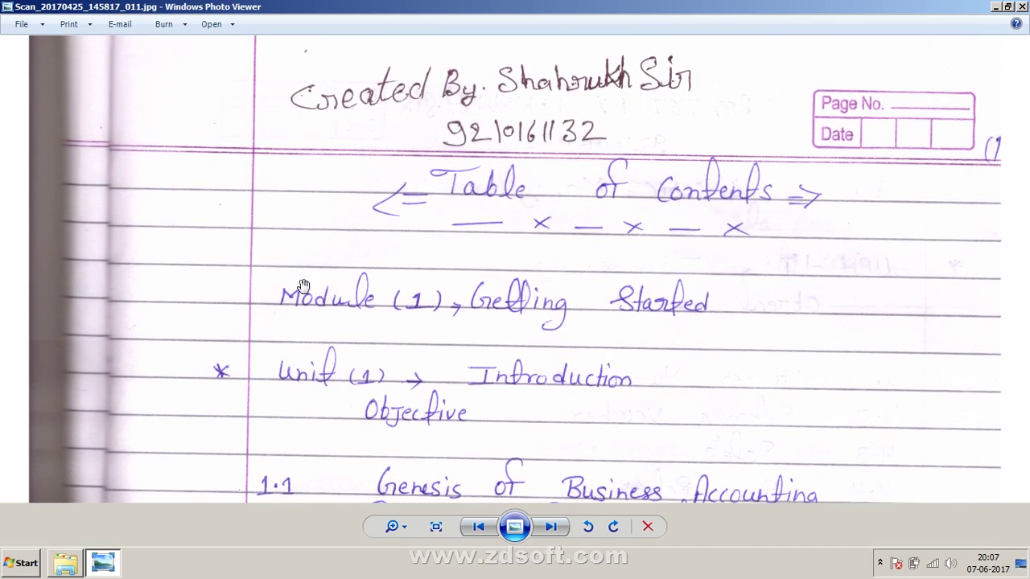
{"action": "key", "text": "Down"}
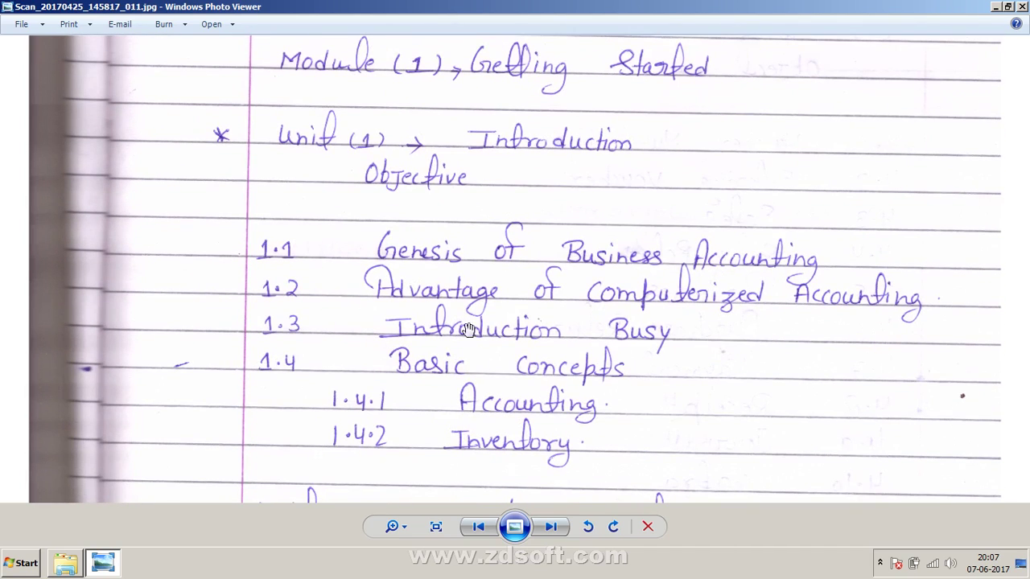
Step: Advance to Scan_20170425_145817_013.jpg, read the enlarged Introducing Busy section, and minimize the photo viewer
{"action": "left_click", "coordinate": [552, 527]}
{"action": "left_click", "coordinate": [551, 527]}
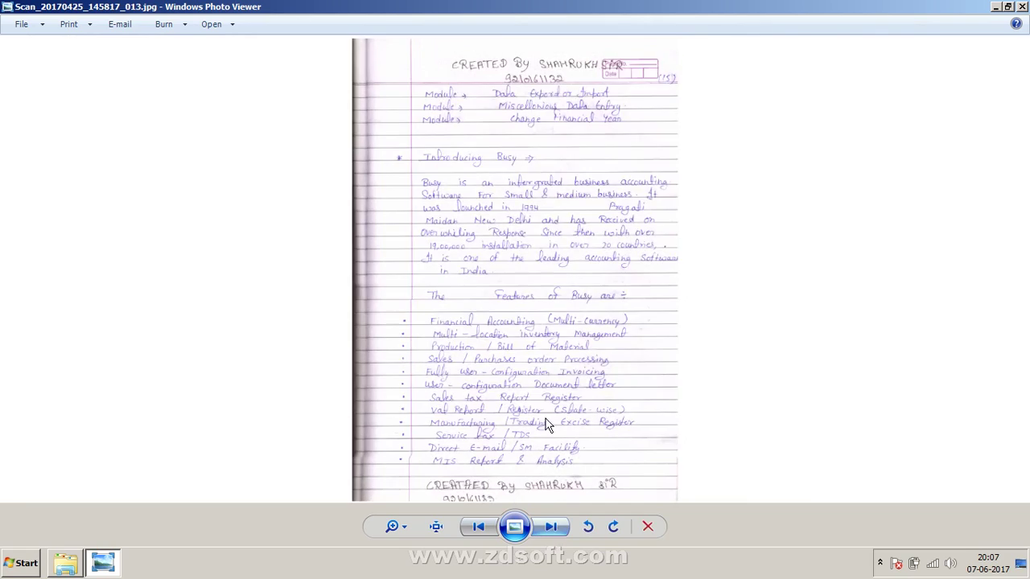
{"action": "scroll", "coordinate": [460, 299], "scroll_direction": "up", "scroll_amount": 2}
{"action": "left_click_drag", "start_coordinate": [459, 298], "coordinate": [345, 471]}
{"action": "scroll", "coordinate": [361, 373], "scroll_direction": "down", "scroll_amount": 1}
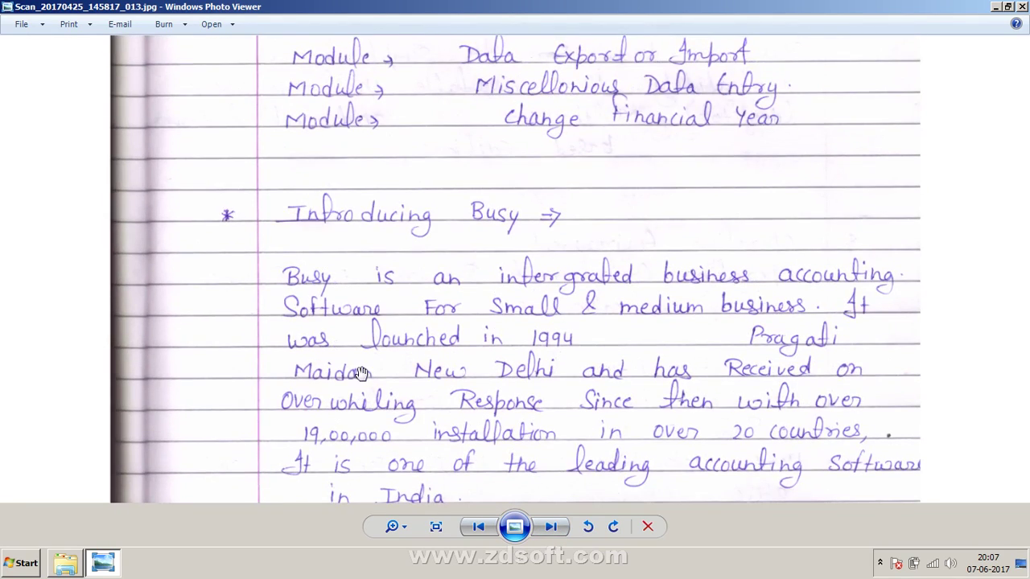
{"action": "scroll", "coordinate": [361, 372], "scroll_direction": "up", "scroll_amount": 1}
{"action": "left_click_drag", "start_coordinate": [362, 373], "coordinate": [350, 228]}
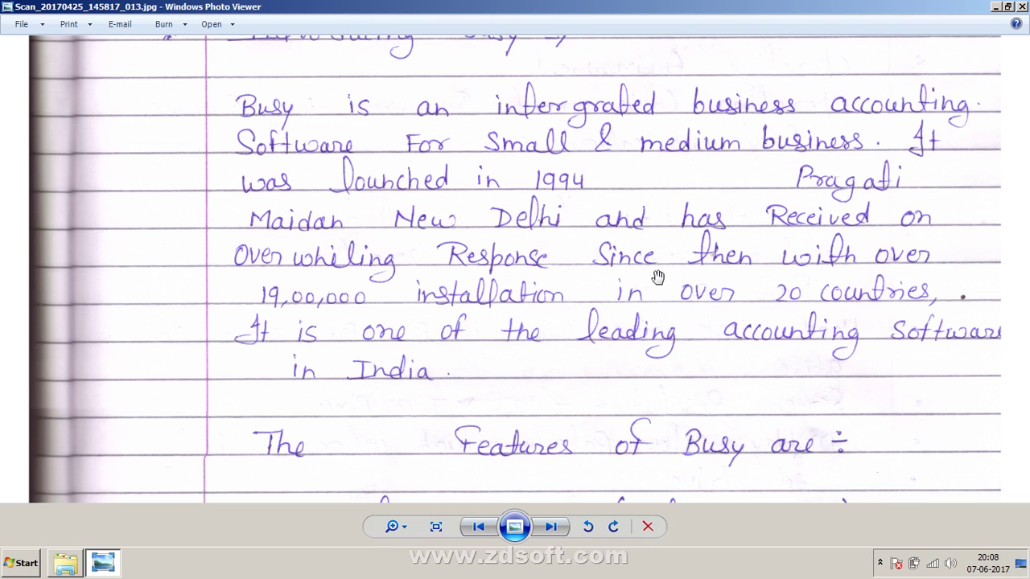
{"action": "left_click", "coordinate": [998, 8]}
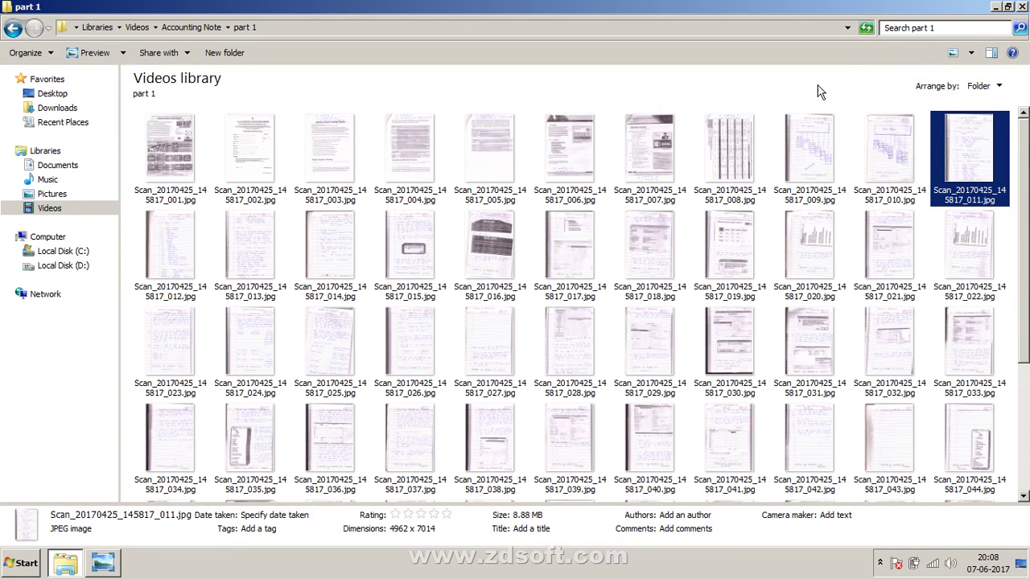
Step: Close the part 1 folder, move the Busy 17 shortcut into the Tally.ERP 9 shortcut's row, and refresh the desktop
{"action": "left_click", "coordinate": [1020, 7]}
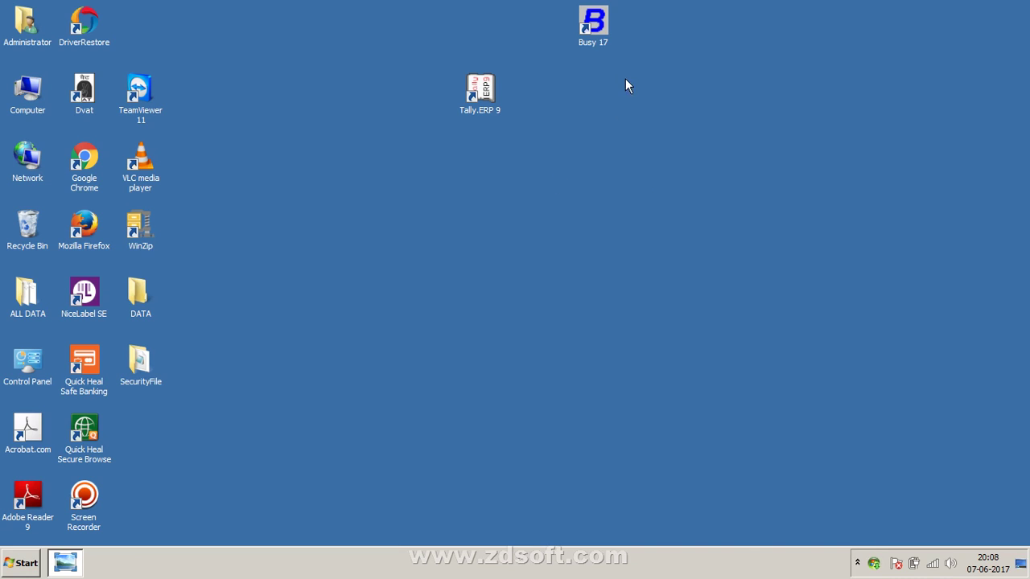
{"action": "left_click_drag", "start_coordinate": [604, 33], "coordinate": [653, 102]}
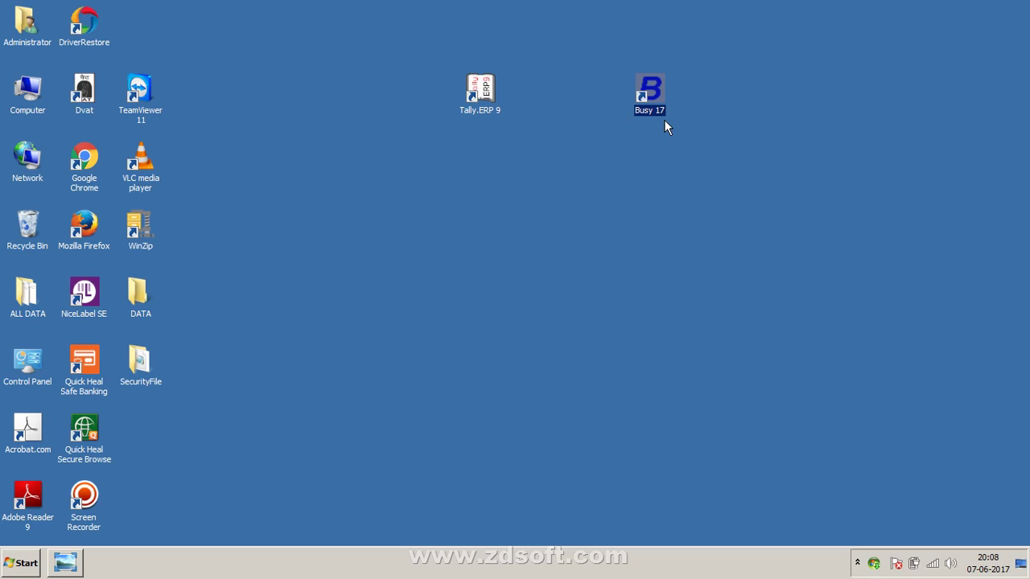
{"action": "right_click", "coordinate": [555, 144]}
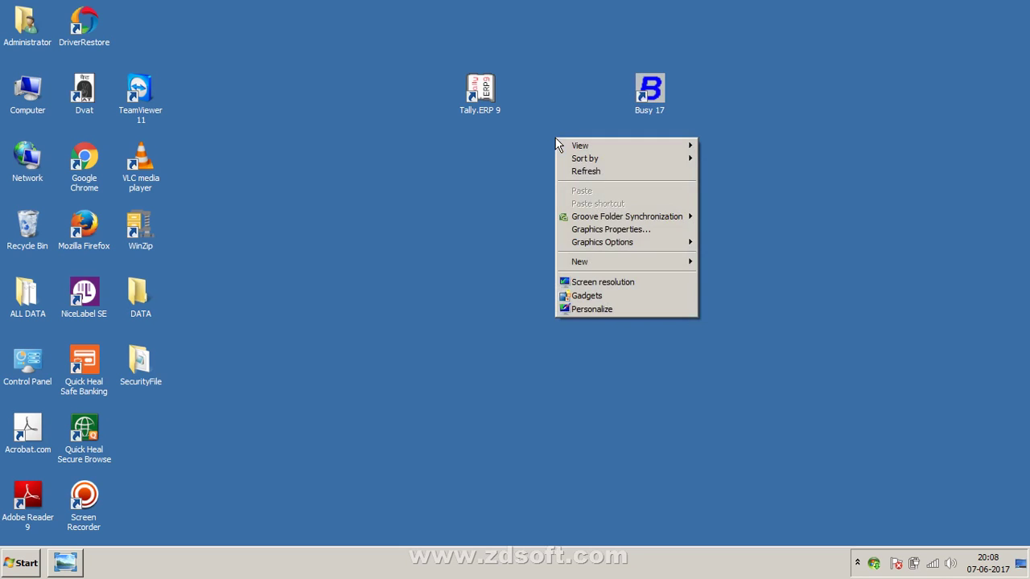
{"action": "left_click", "coordinate": [564, 171]}
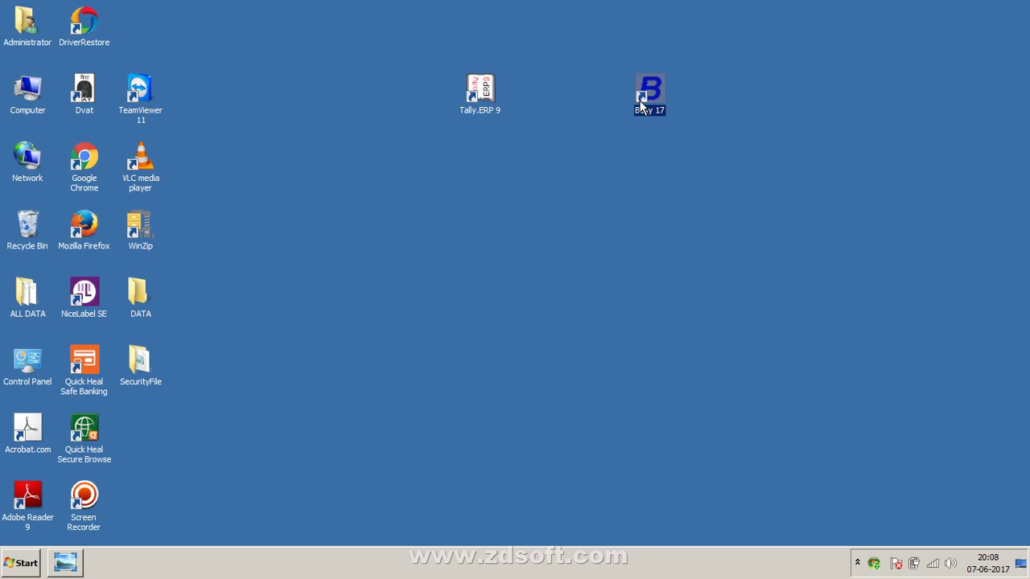
{"action": "right_click", "coordinate": [571, 189]}
{"action": "left_click", "coordinate": [587, 223]}
Step: Review the commands available for the Busy 17 shortcut, including Delete, then dismiss them and refresh the desktop
{"action": "double_click", "coordinate": [640, 94]}
{"action": "right_click", "coordinate": [639, 94]}
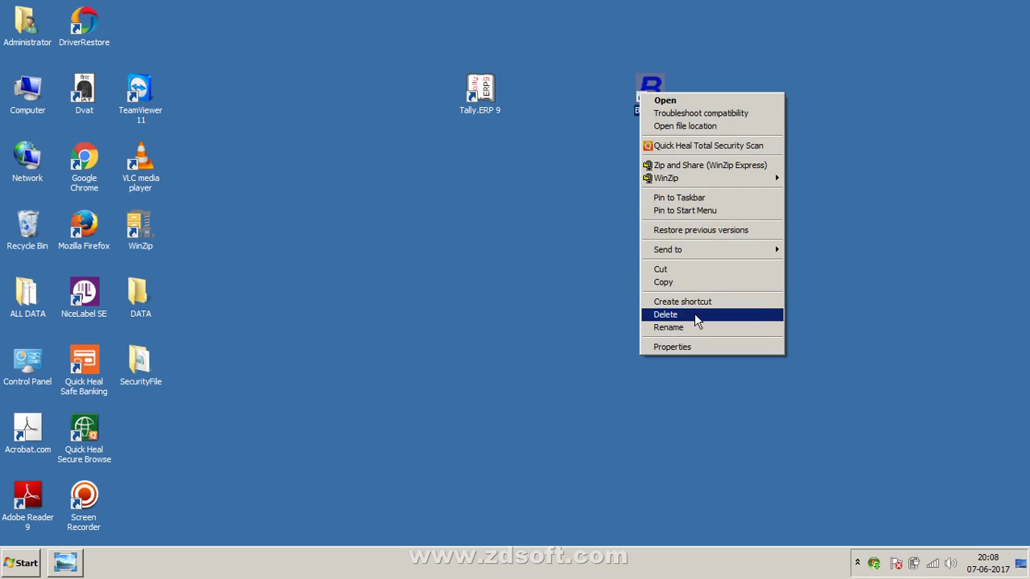
{"action": "left_click", "coordinate": [469, 237]}
{"action": "right_click", "coordinate": [470, 237]}
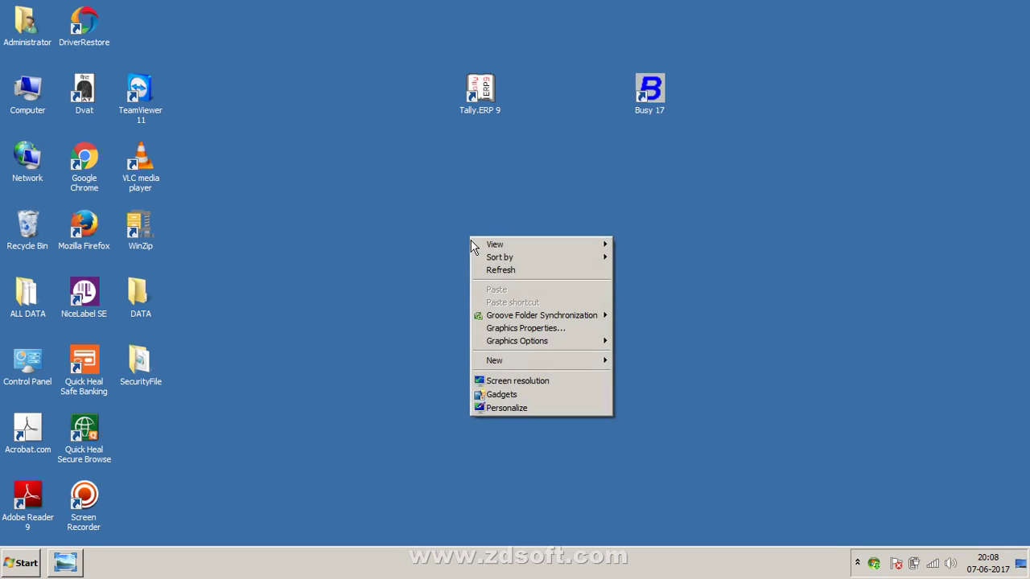
{"action": "left_click", "coordinate": [491, 271]}
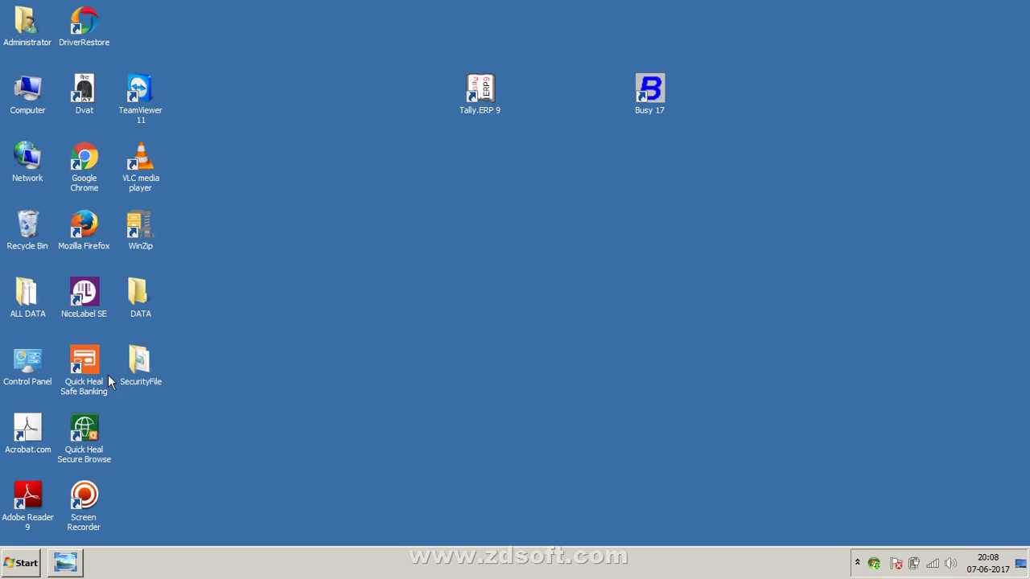
Step: Move the Control Panel icon to the empty middle of the desktop, level with the ALL DATA row
{"action": "left_click", "coordinate": [29, 370]}
{"action": "left_click_drag", "start_coordinate": [370, 312], "coordinate": [370, 311]}
{"action": "left_click", "coordinate": [349, 345]}
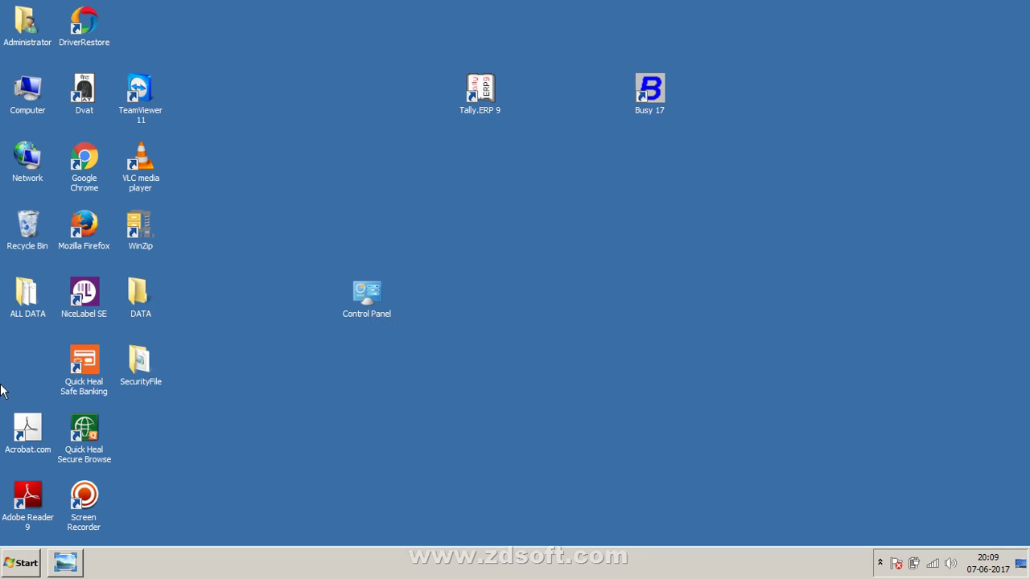
Step: Search the computer's programs for "control" and open Control Panel
{"action": "left_click", "coordinate": [11, 569]}
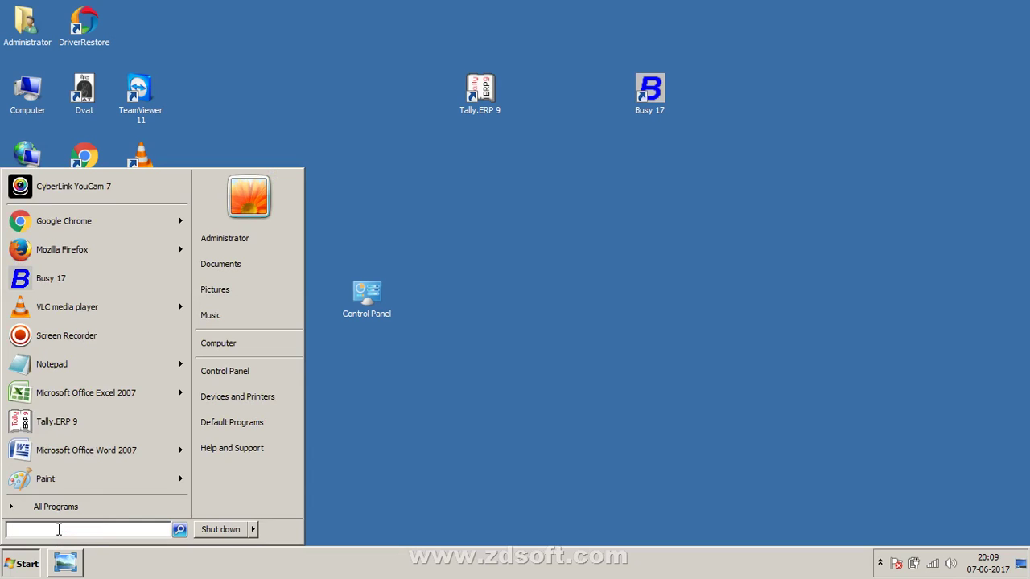
{"action": "type", "text": "cont"}
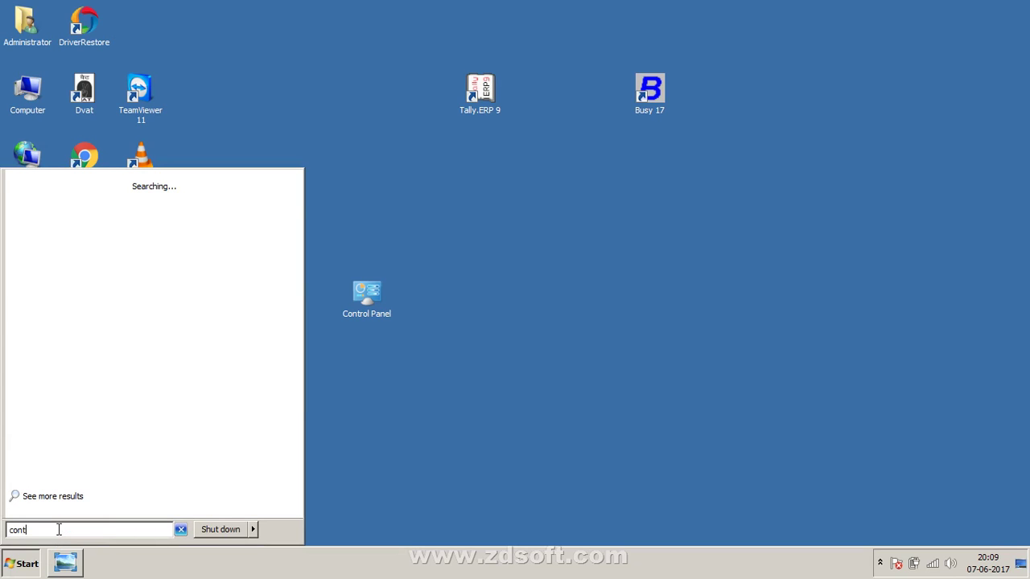
{"action": "type", "text": "rol"}
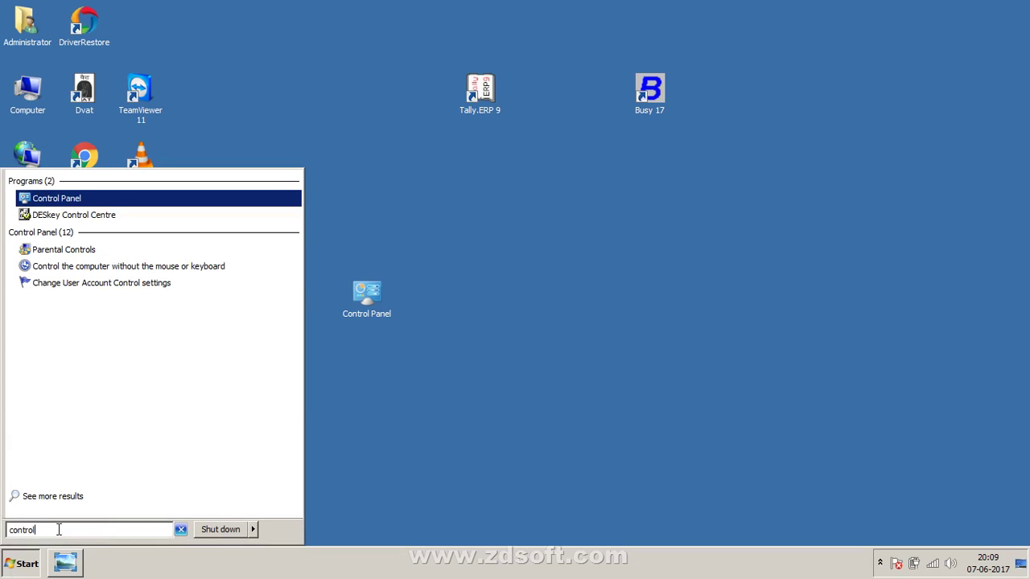
{"action": "key", "text": "Return"}
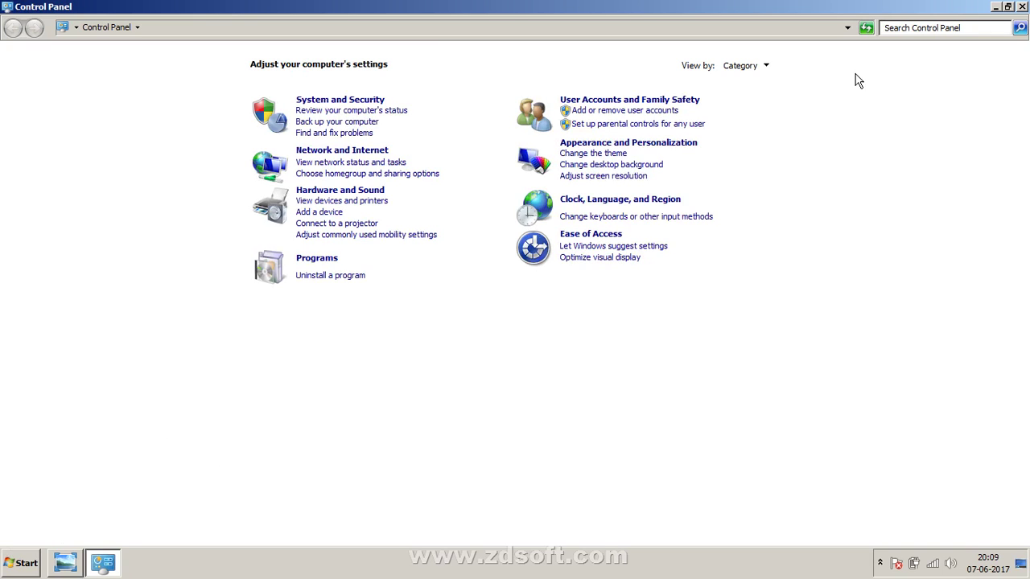
Step: Try the Small icons view of Control Panel and return to the Category view
{"action": "left_click", "coordinate": [771, 71]}
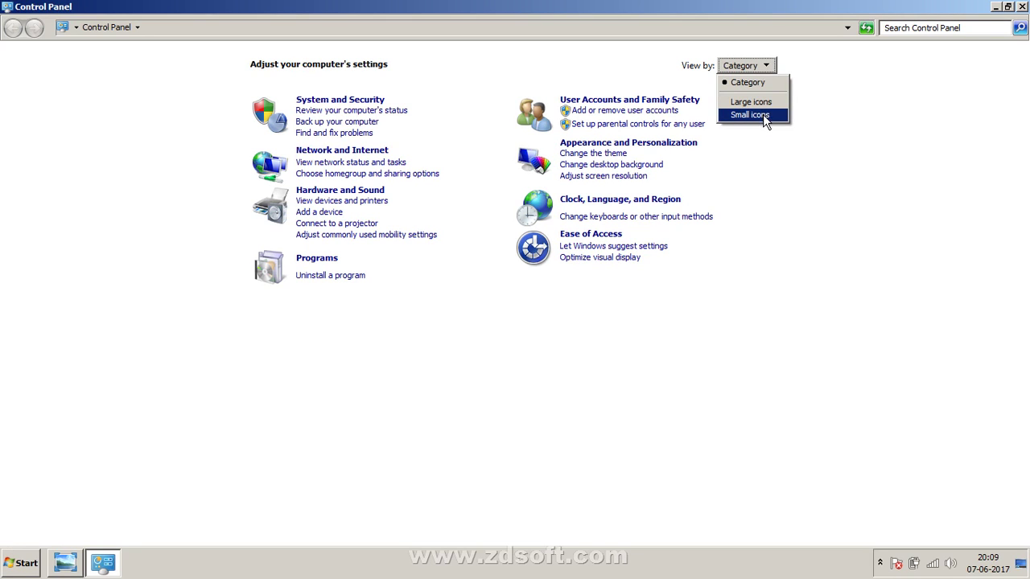
{"action": "left_click", "coordinate": [763, 115]}
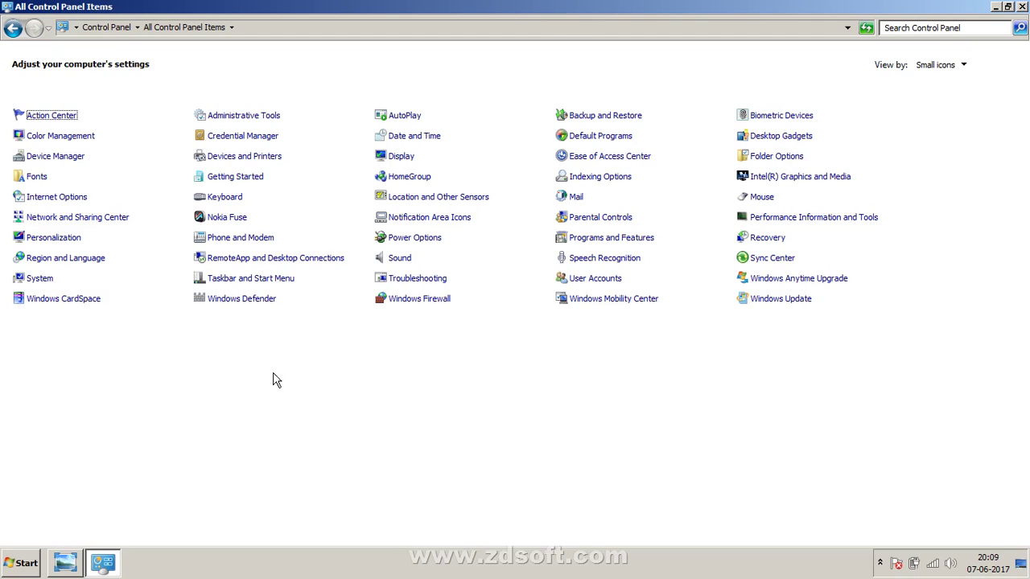
{"action": "left_click", "coordinate": [940, 71]}
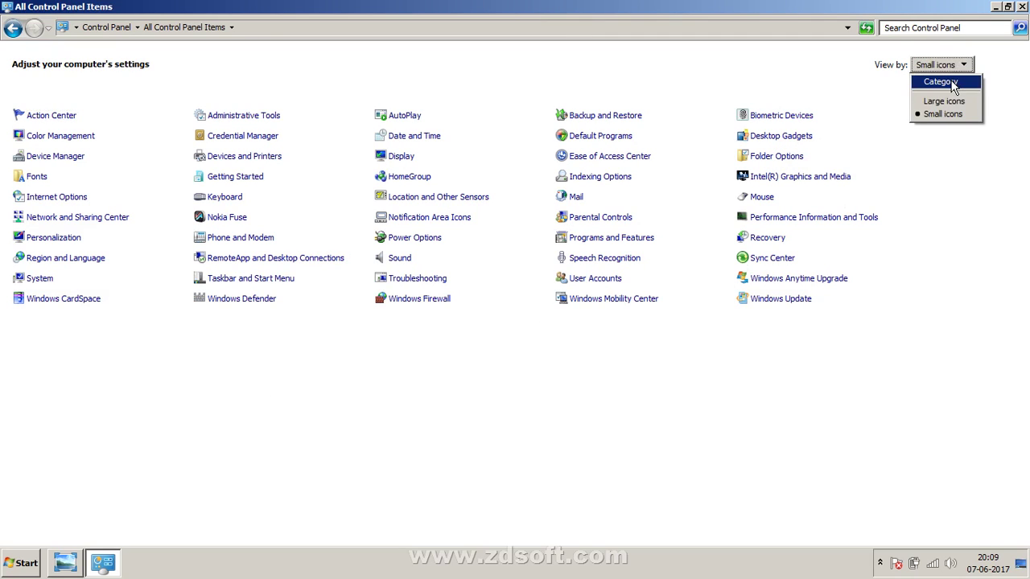
{"action": "left_click", "coordinate": [939, 82]}
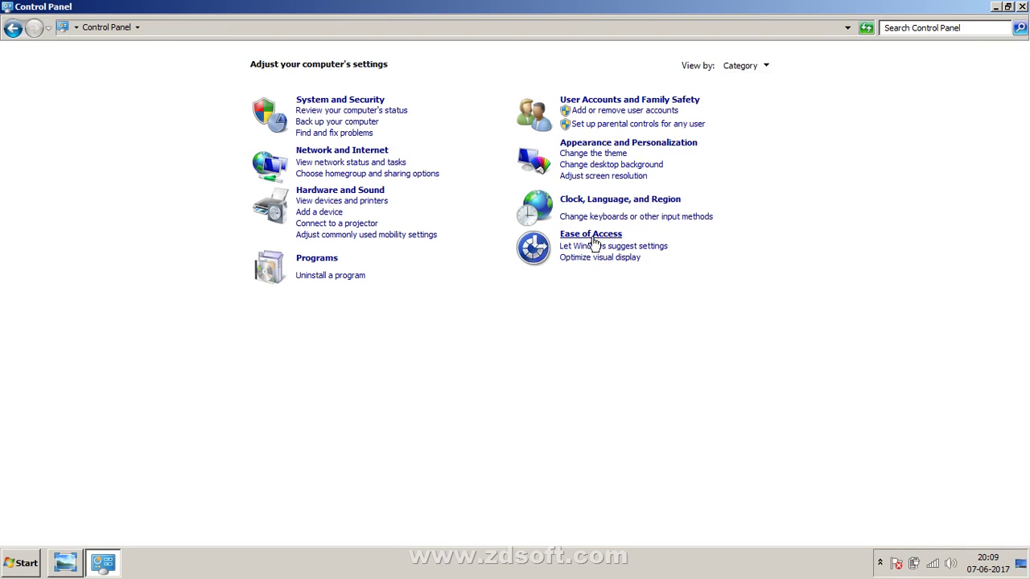
Step: Uninstall Busy 17 (1.6) from the list of installed programs in Programs and Features
{"action": "left_click", "coordinate": [313, 279]}
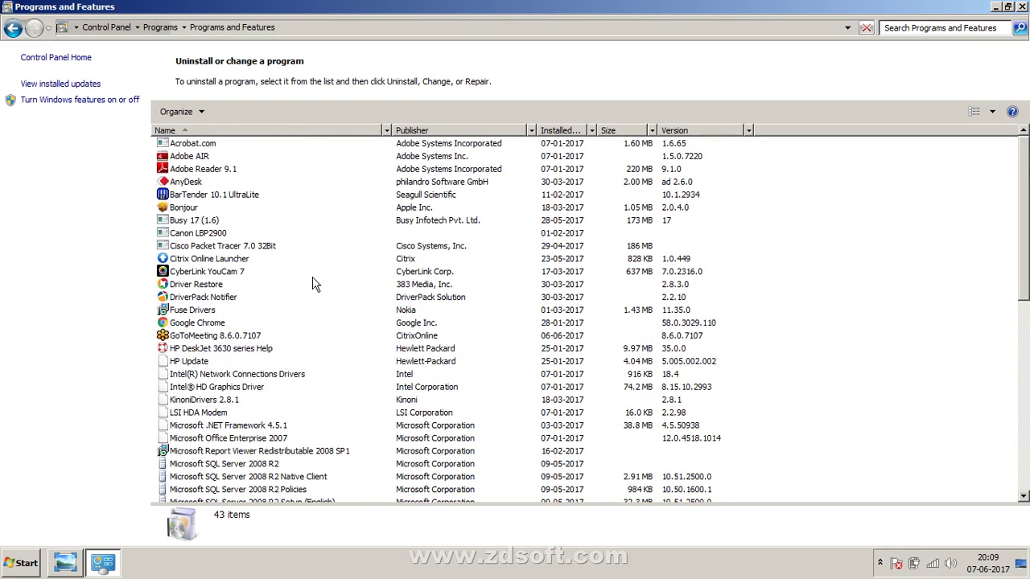
{"action": "left_click", "coordinate": [211, 222]}
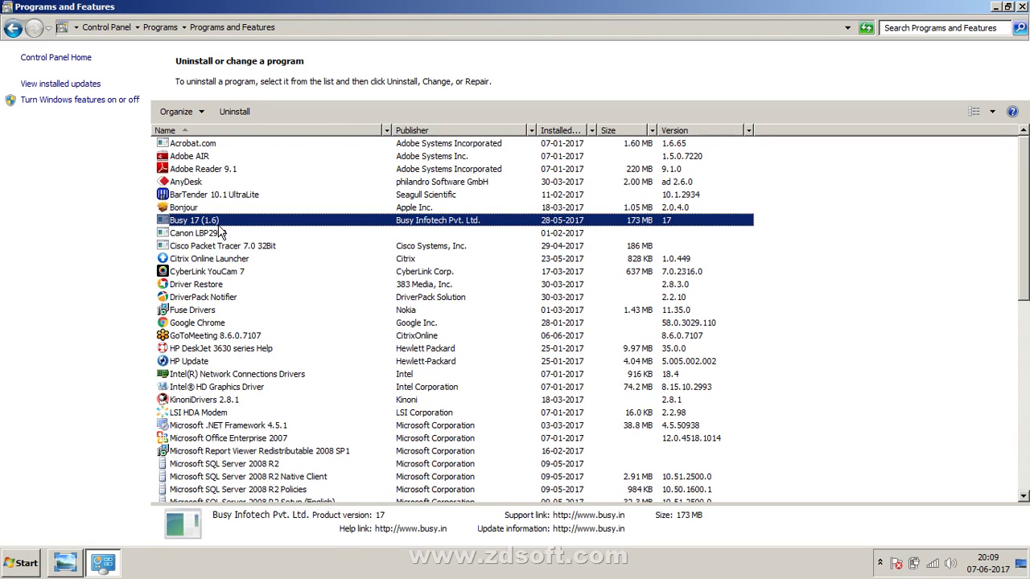
{"action": "left_click", "coordinate": [234, 112]}
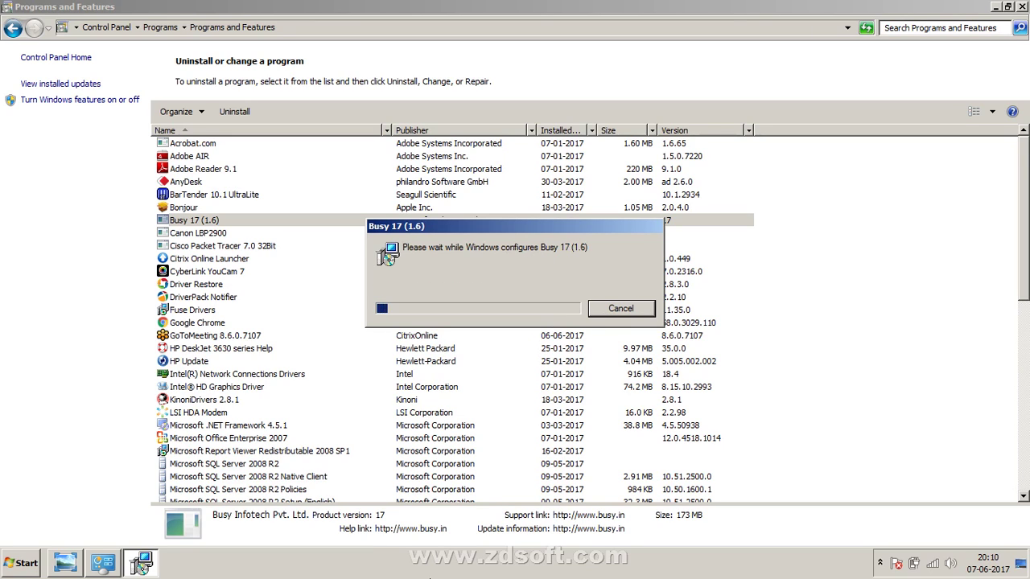
Step: Show the desktop and bring the Busy 17 (1.6) uninstall progress window back up
{"action": "right_click", "coordinate": [456, 555]}
{"action": "left_click", "coordinate": [498, 492]}
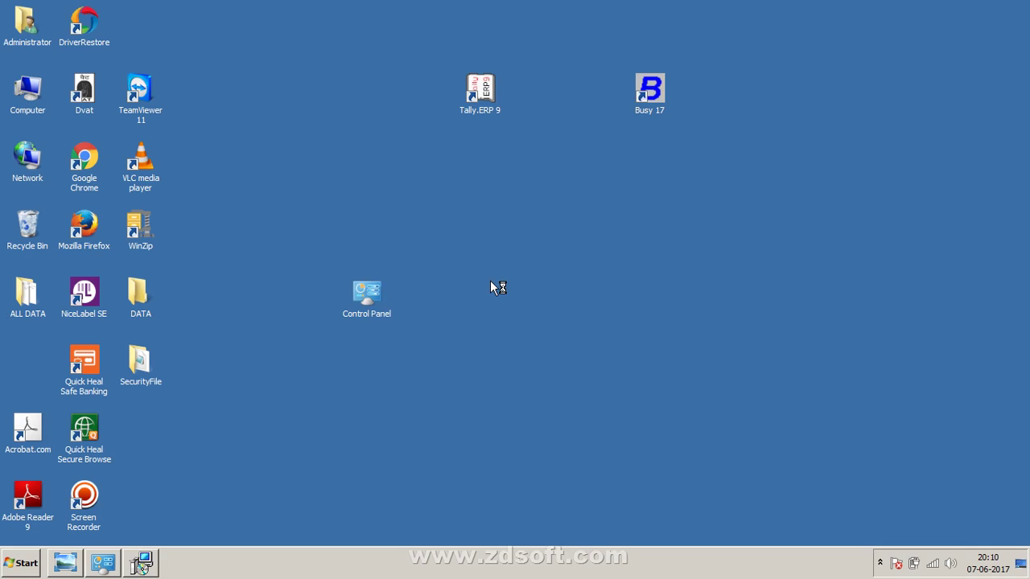
{"action": "left_click", "coordinate": [143, 563]}
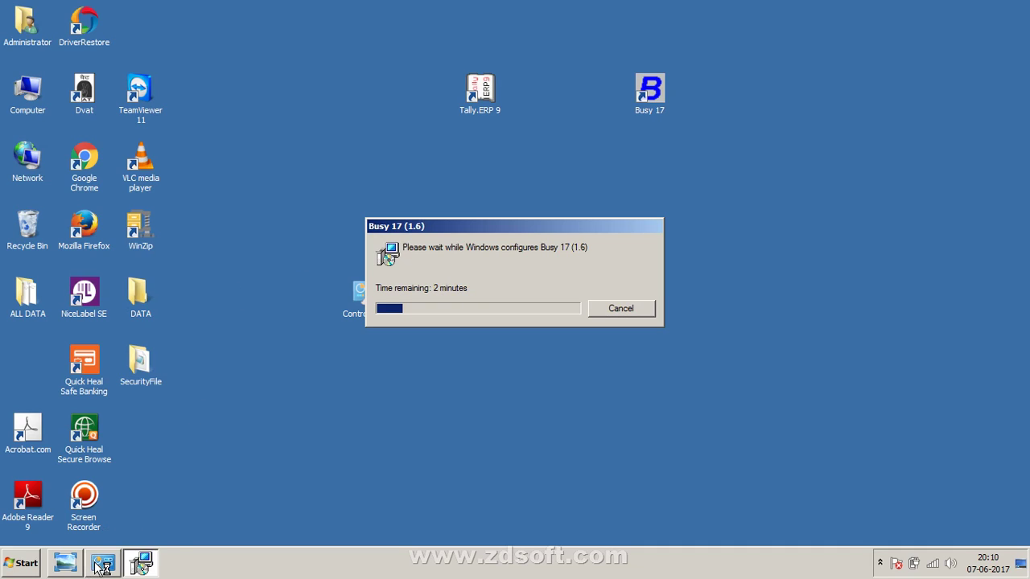
{"action": "mouse_move", "coordinate": [101, 566]}
Step: Move the Mozilla Firefox shortcut to the far empty side of the desktop and launch Firefox from it
{"action": "left_click", "coordinate": [85, 224]}
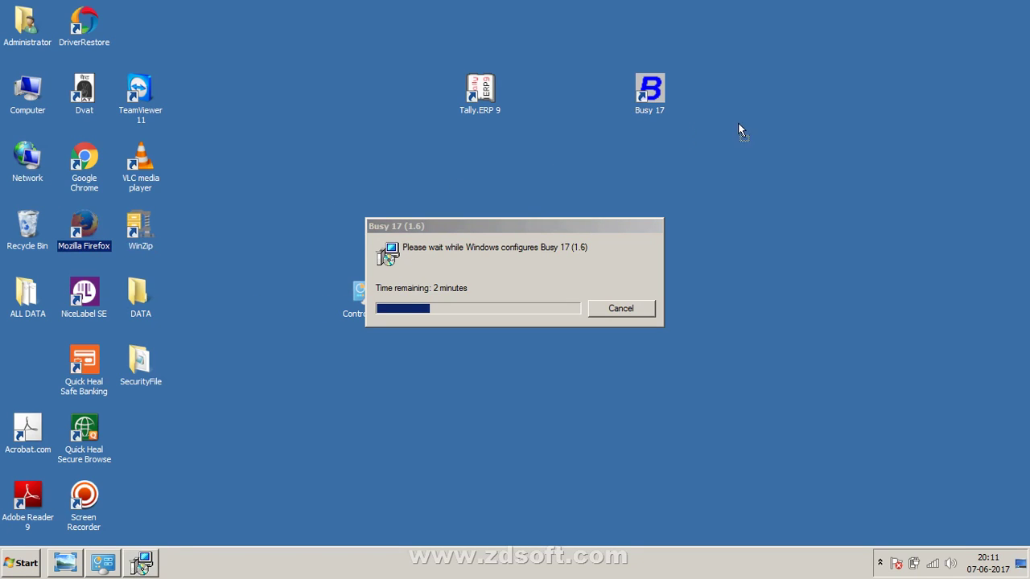
{"action": "left_click_drag", "start_coordinate": [829, 121], "coordinate": [829, 122]}
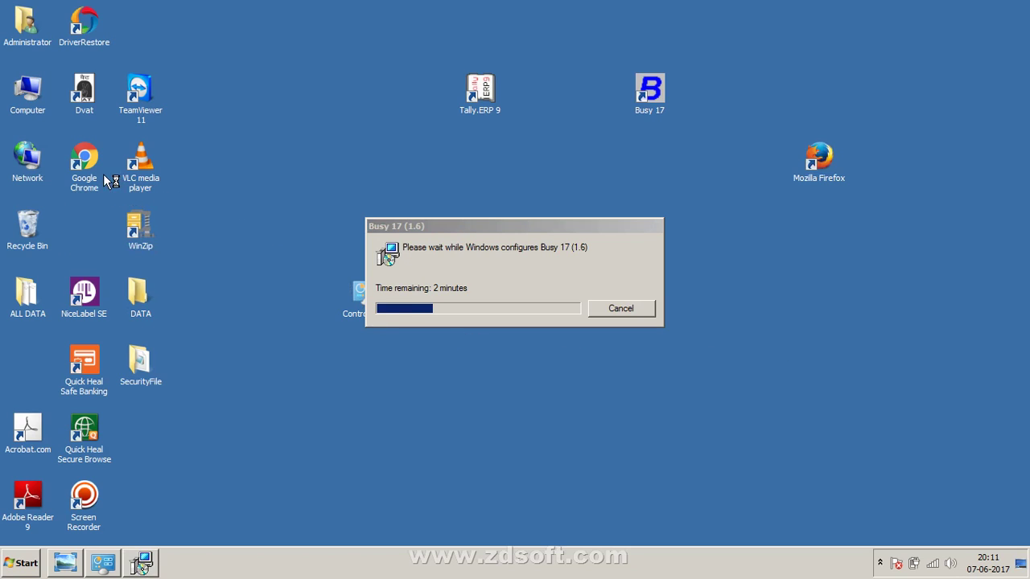
{"action": "left_click", "coordinate": [832, 153]}
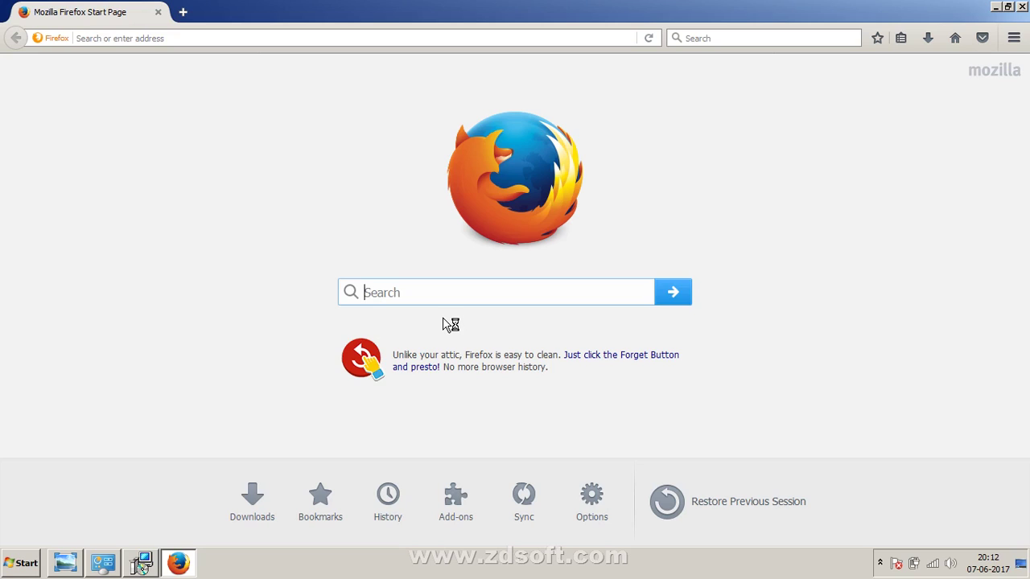
Step: Search the web for "google" and open the Google home page from the results
{"action": "left_click", "coordinate": [450, 294]}
{"action": "type", "text": "google"}
{"action": "left_click", "coordinate": [690, 295]}
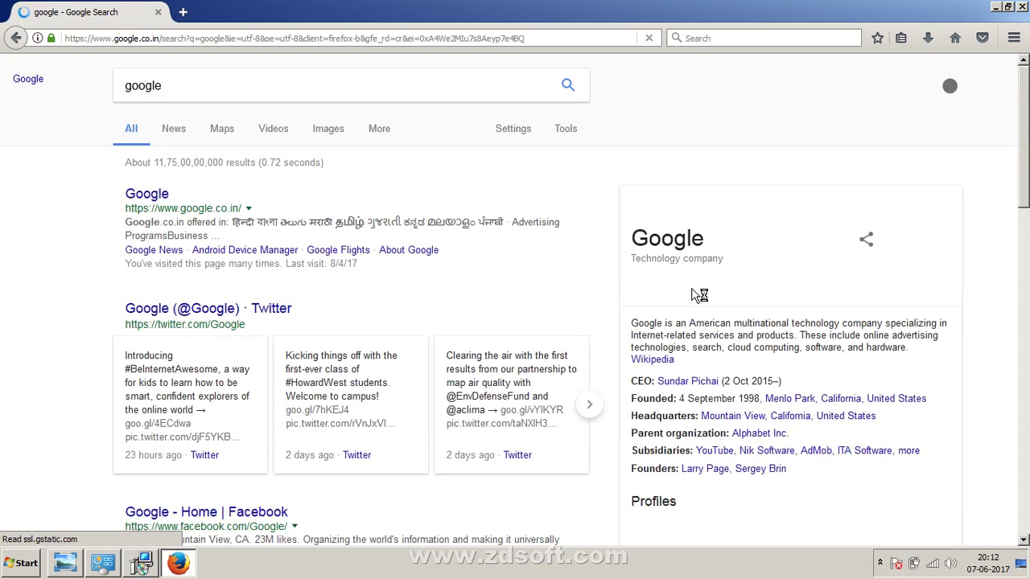
{"action": "left_click", "coordinate": [159, 194]}
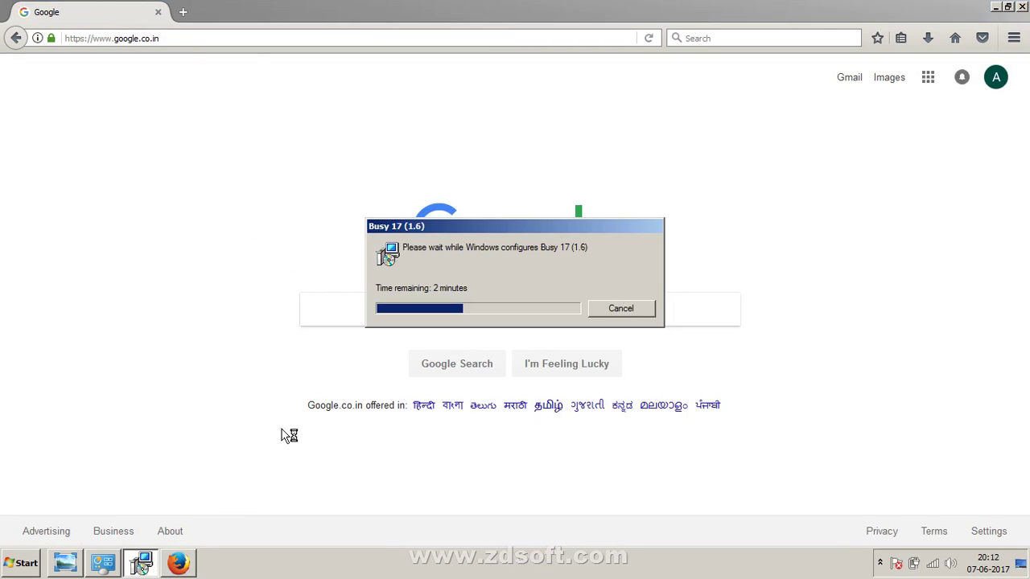
{"action": "left_click", "coordinate": [281, 206]}
{"action": "left_click", "coordinate": [353, 311]}
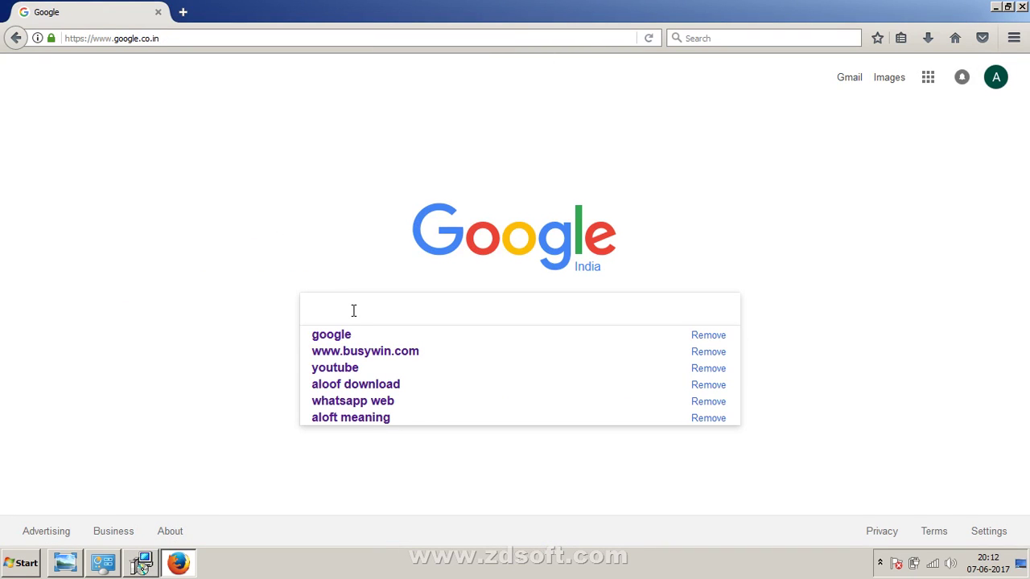
{"action": "type", "text": "ww"}
{"action": "type", "text": "w."}
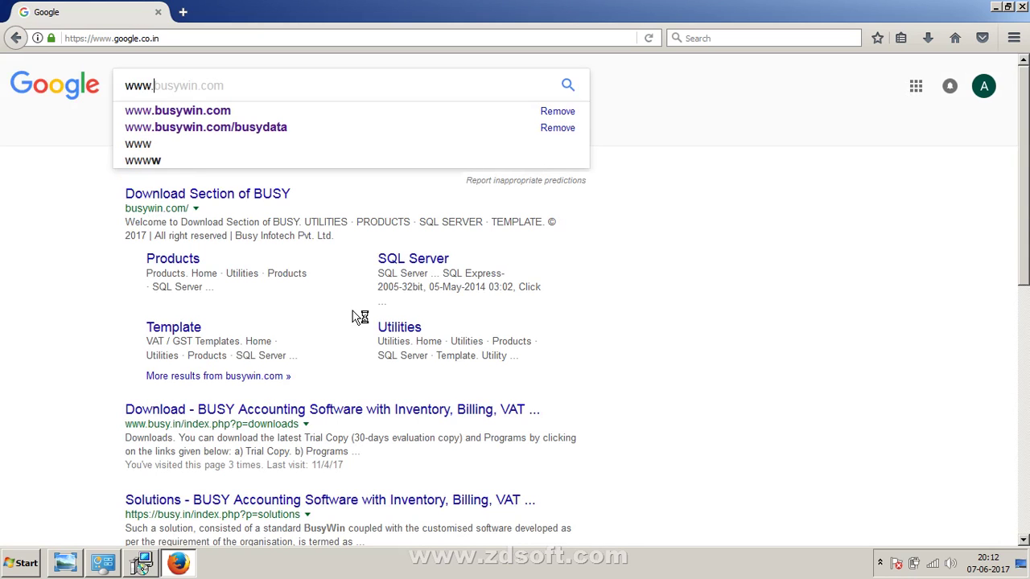
{"action": "type", "text": "busywin.com"}
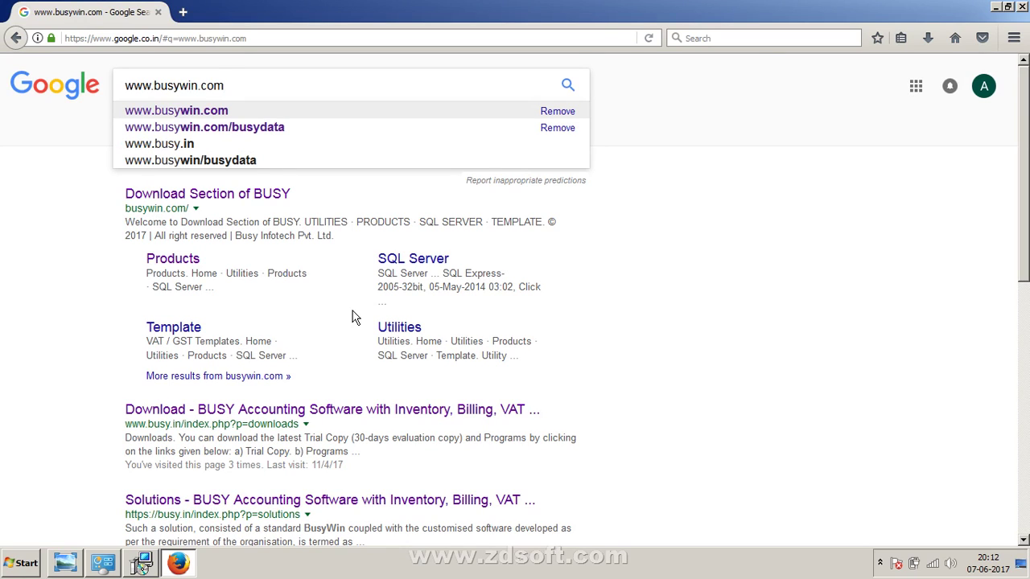
{"action": "key", "text": "Return"}
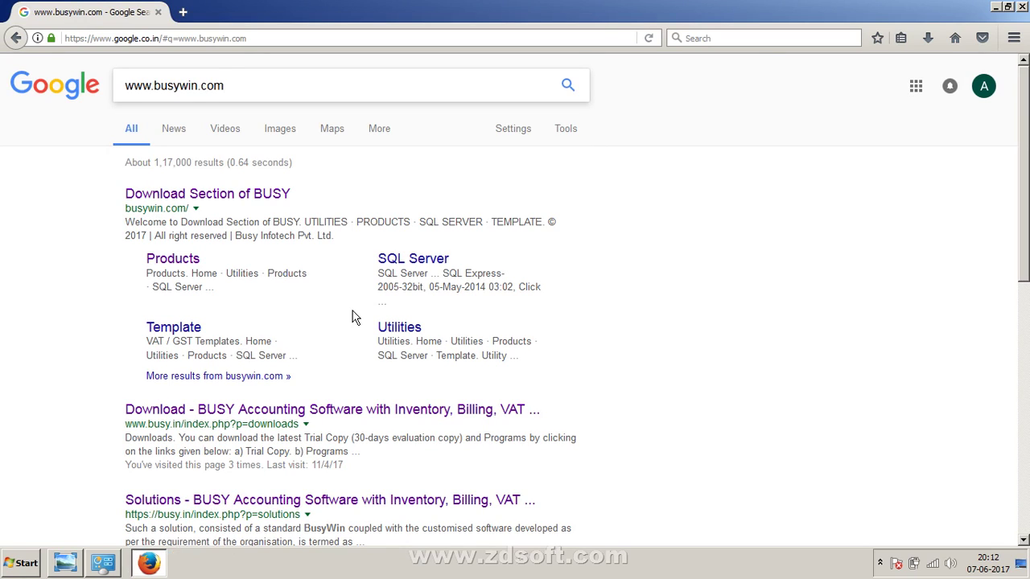
Step: Open the Download Section of BUSY and examine the releases offered on its Products page
{"action": "left_click", "coordinate": [248, 199]}
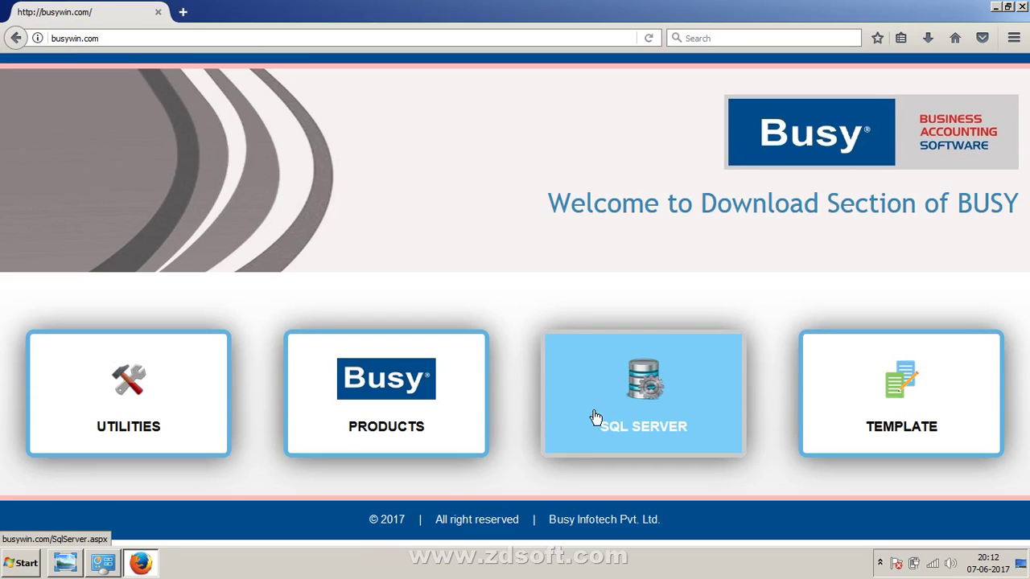
{"action": "left_click", "coordinate": [411, 369]}
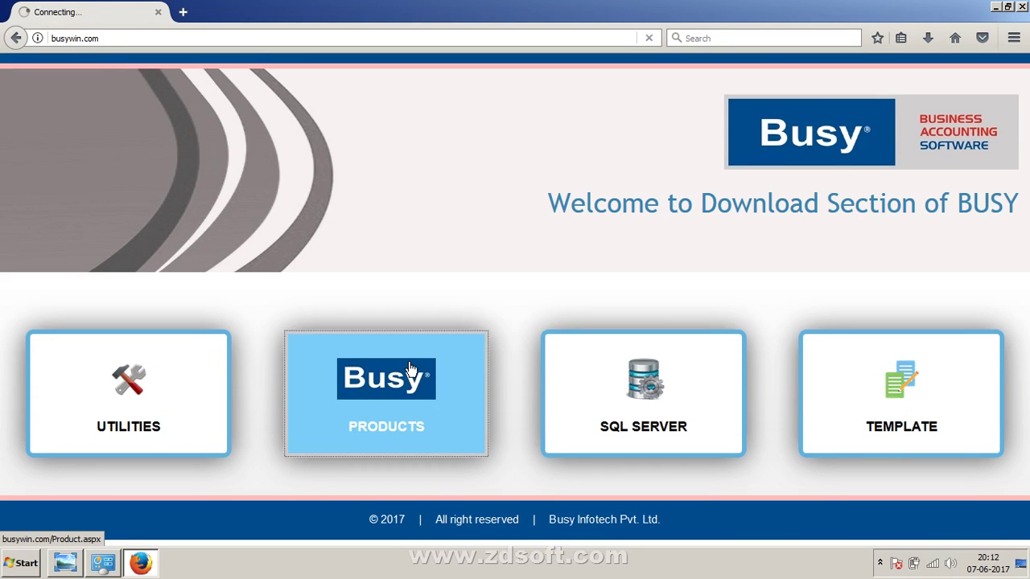
{"action": "scroll", "coordinate": [410, 369], "scroll_direction": "down", "scroll_amount": 2}
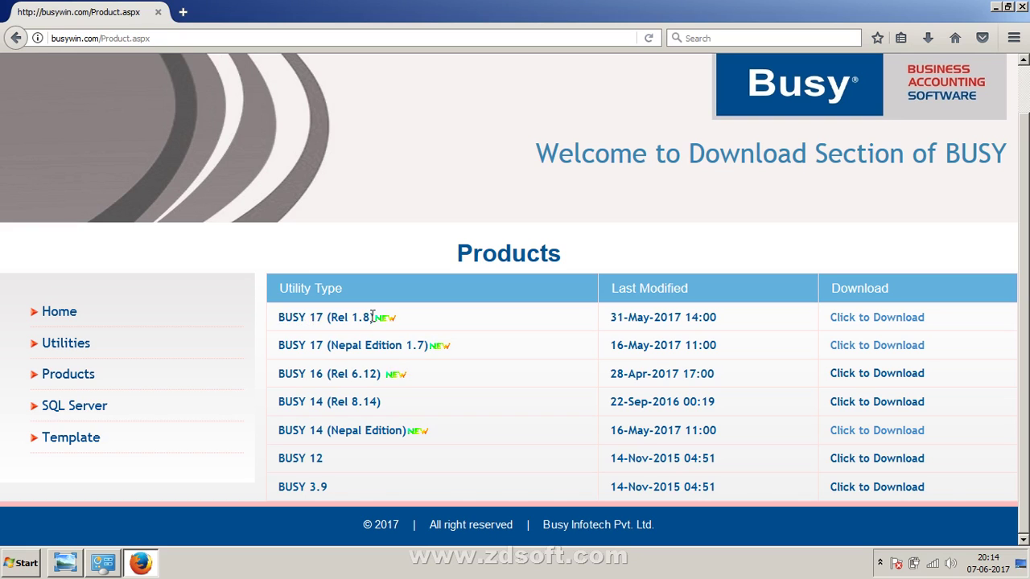
Step: Close the browser and run setup.exe from the Downloads folder as administrator
{"action": "left_click", "coordinate": [1022, 7]}
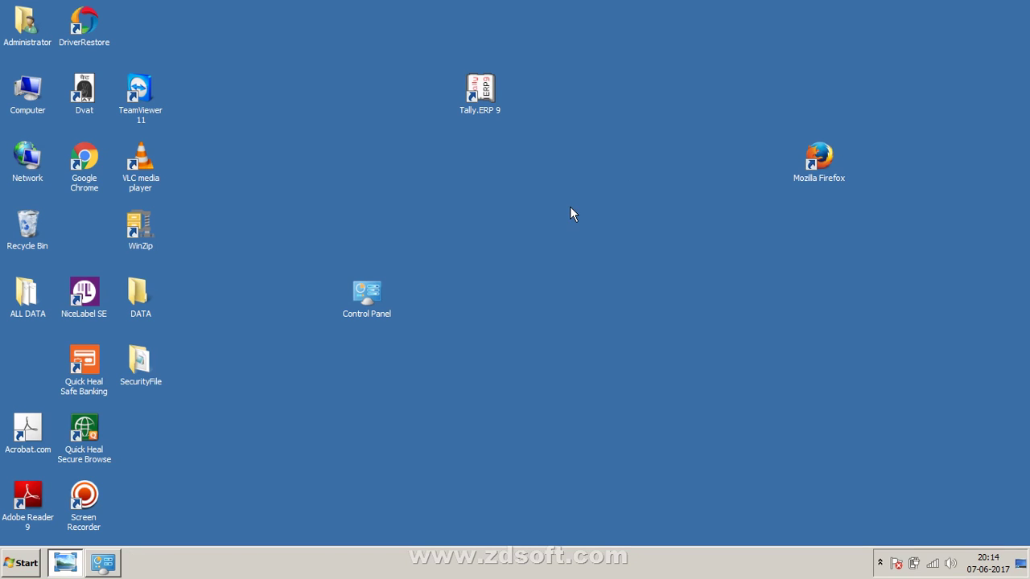
{"action": "double_click", "coordinate": [41, 104]}
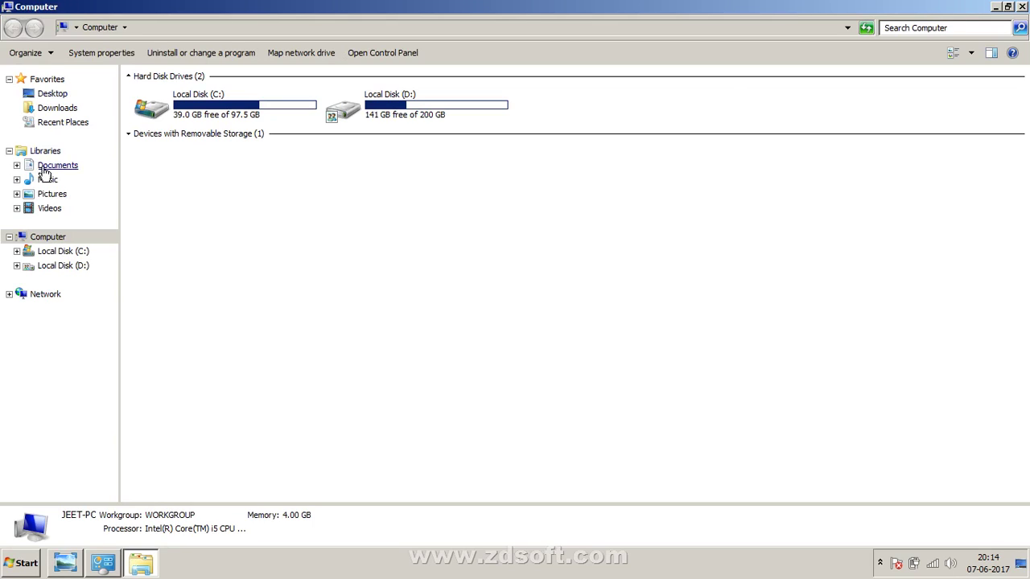
{"action": "left_click", "coordinate": [58, 108]}
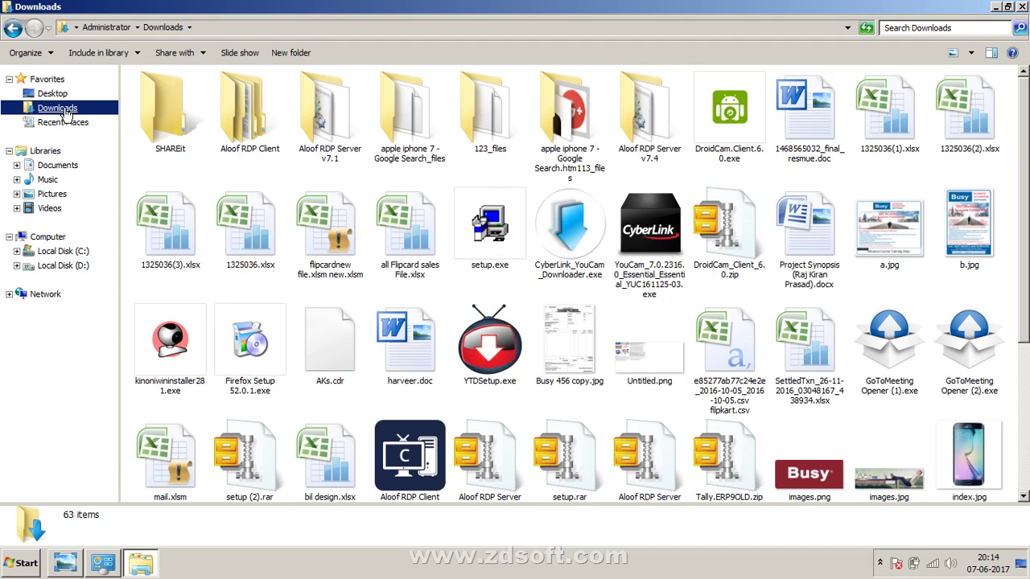
{"action": "left_click", "coordinate": [511, 254]}
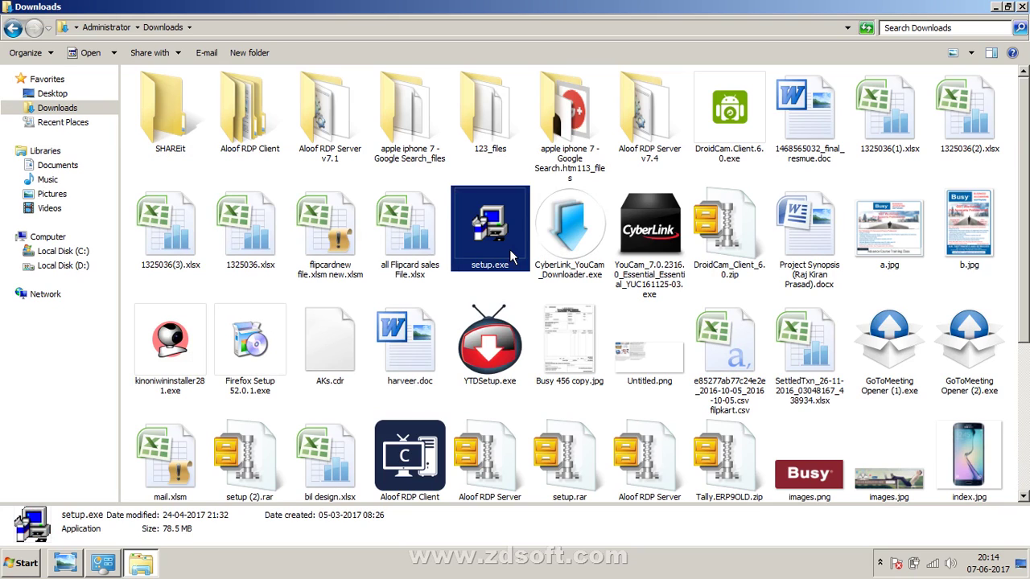
{"action": "right_click", "coordinate": [512, 254]}
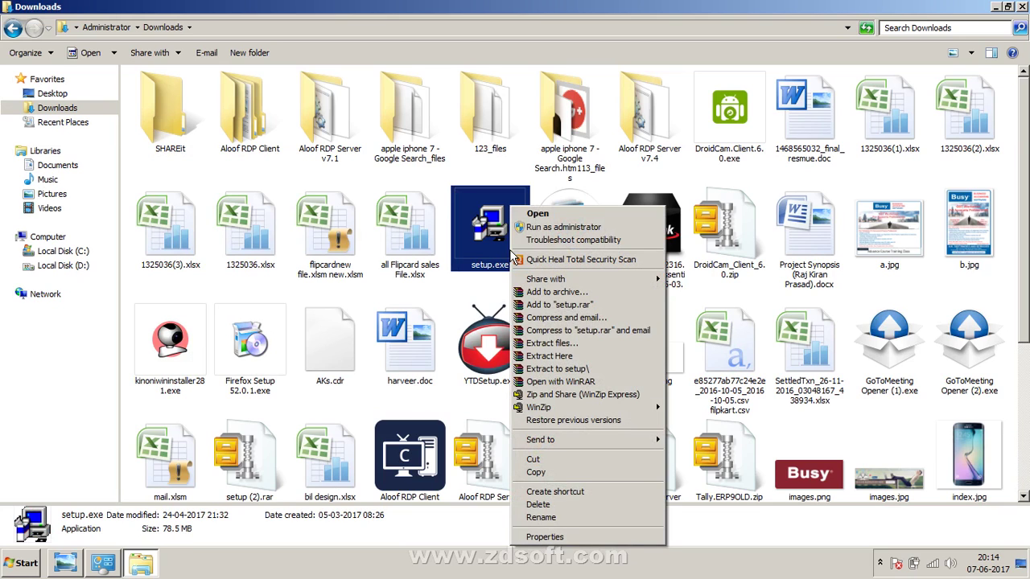
{"action": "left_click", "coordinate": [551, 228]}
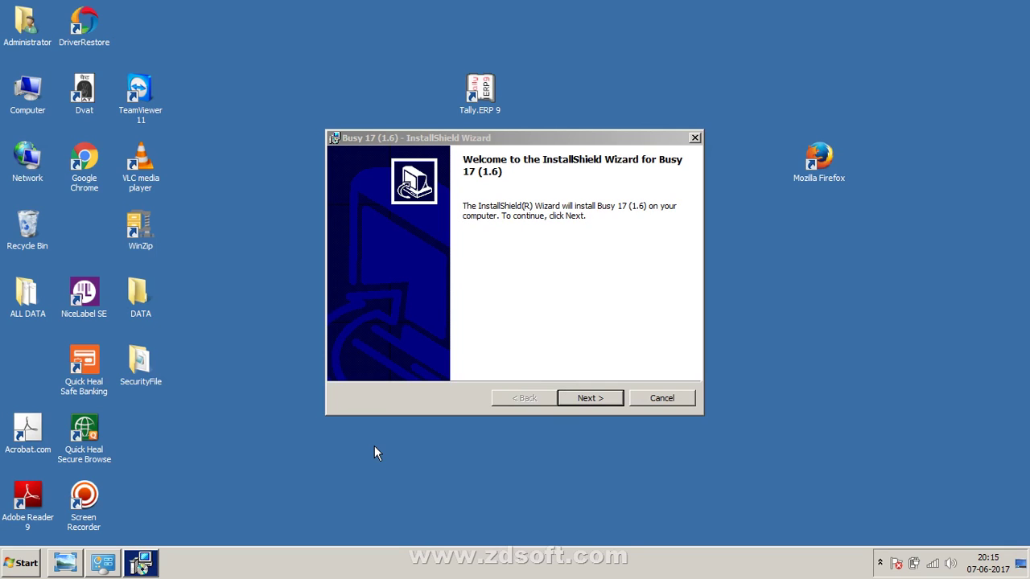
Step: Accept the license agreement and start installing Busy 17 (1.6) into the destination folder C:\BusyWin\
{"action": "left_click", "coordinate": [593, 398]}
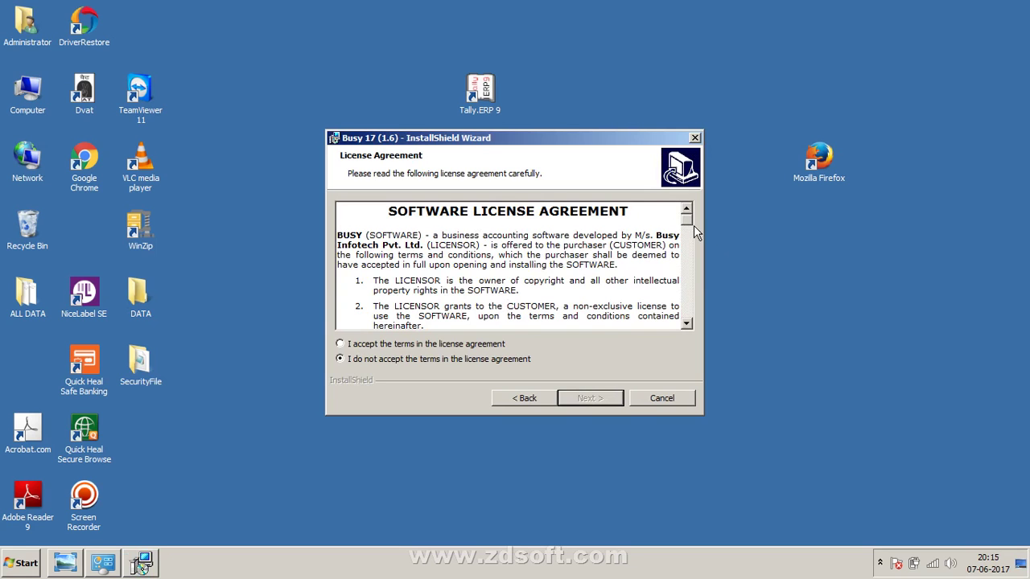
{"action": "left_click_drag", "start_coordinate": [688, 219], "coordinate": [684, 316]}
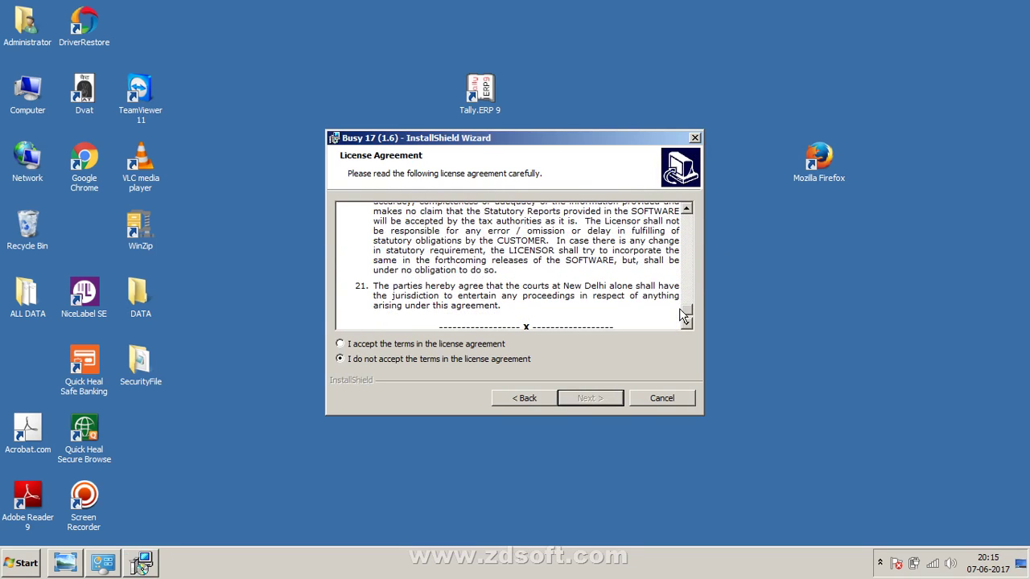
{"action": "left_click", "coordinate": [404, 346]}
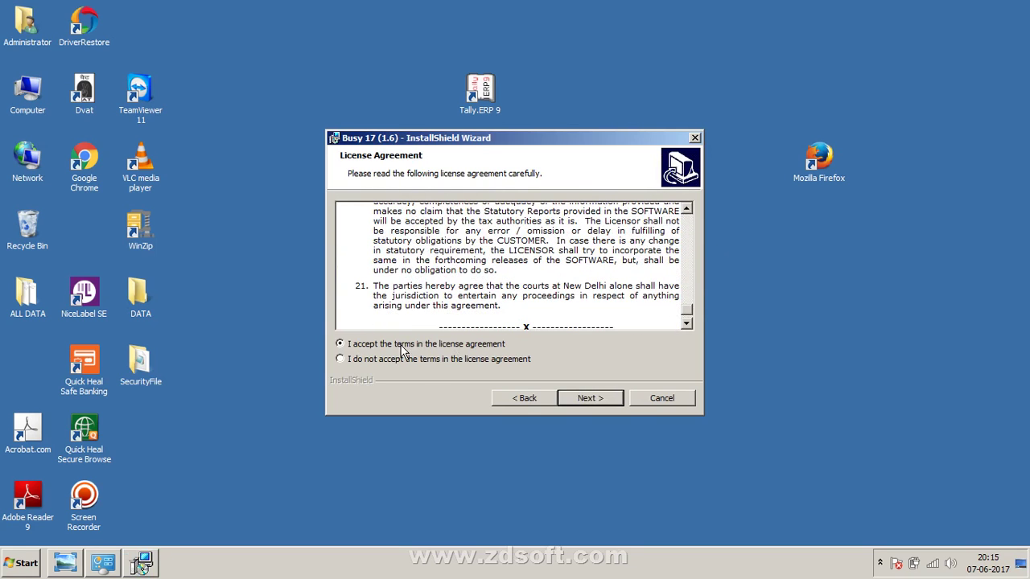
{"action": "left_click", "coordinate": [597, 397]}
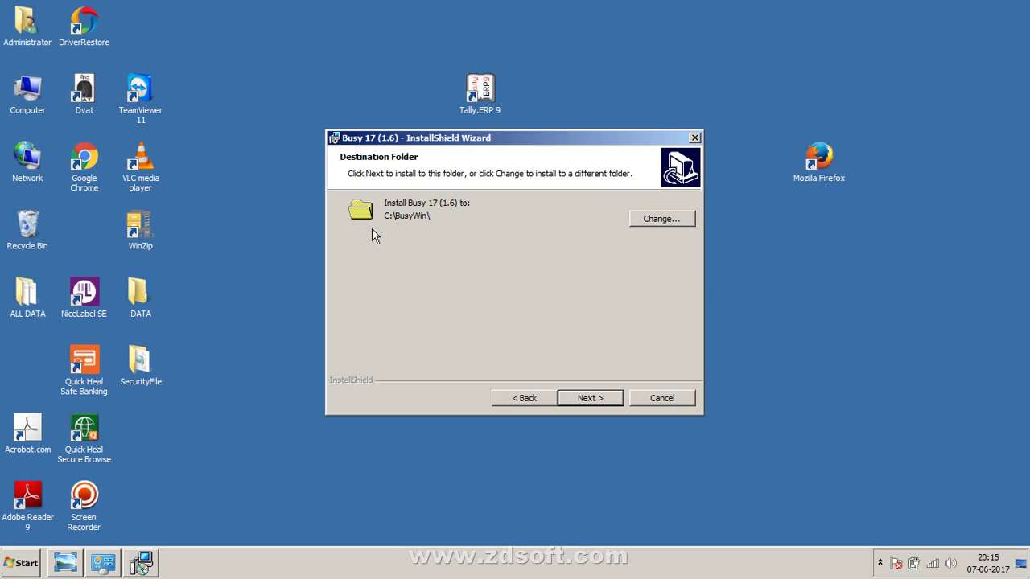
{"action": "left_click", "coordinate": [602, 399]}
{"action": "left_click", "coordinate": [603, 399]}
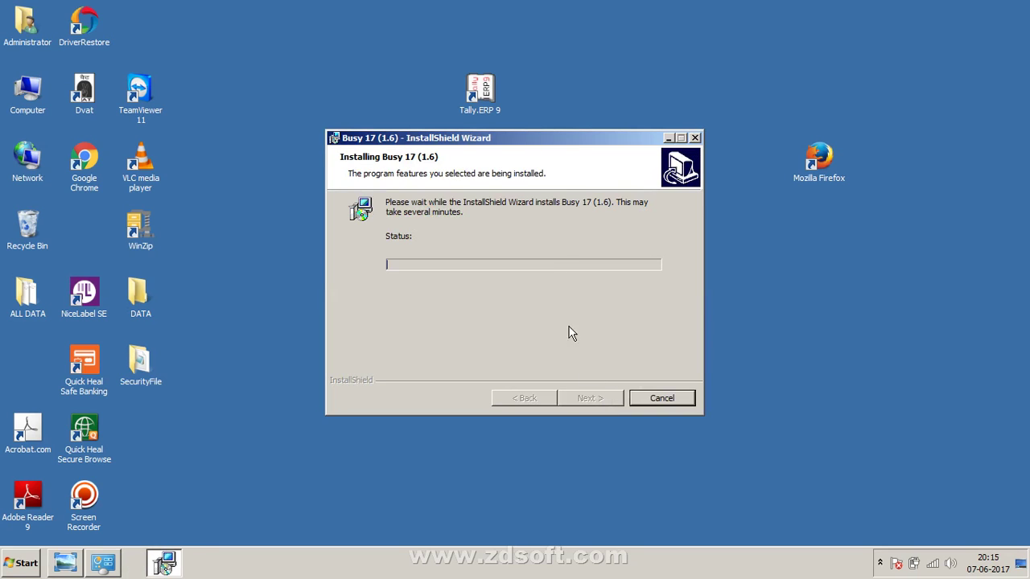
Step: Move the Busy 17 installation window aside and minimize it while the installation runs
{"action": "left_click_drag", "start_coordinate": [581, 137], "coordinate": [855, 152]}
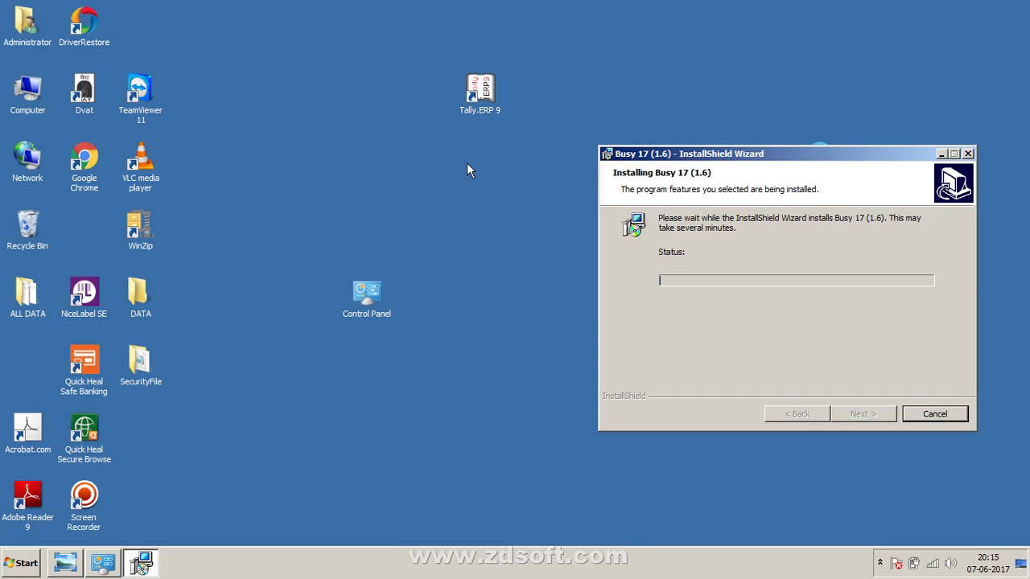
{"action": "left_click_drag", "start_coordinate": [730, 157], "coordinate": [690, 136]}
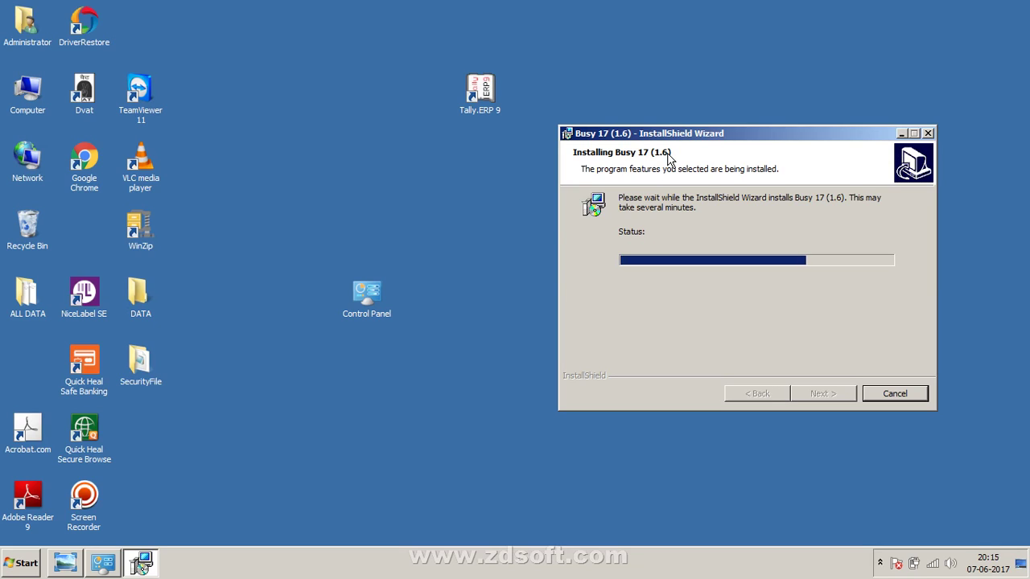
{"action": "left_click", "coordinate": [901, 133]}
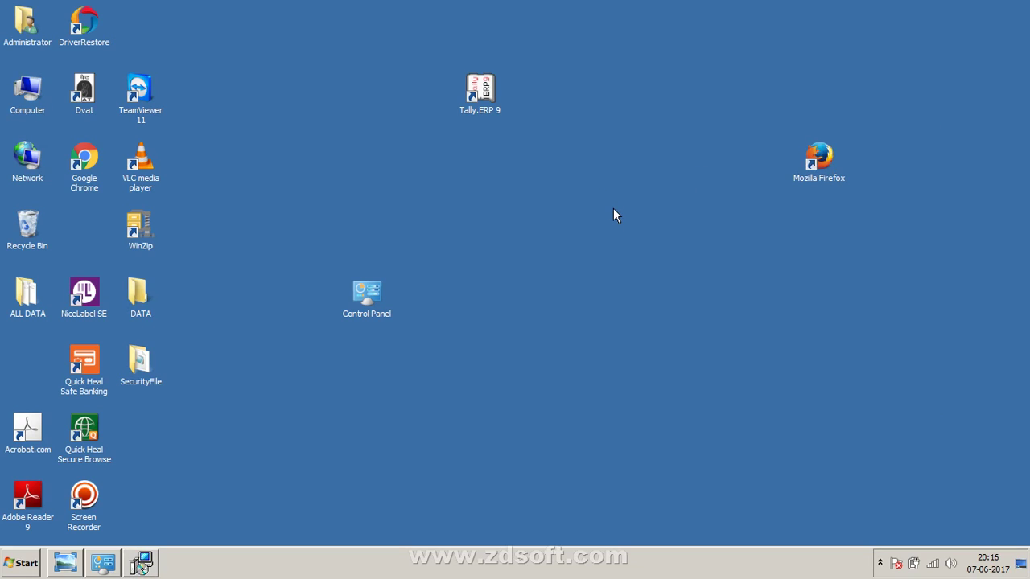
{"action": "right_click", "coordinate": [613, 210]}
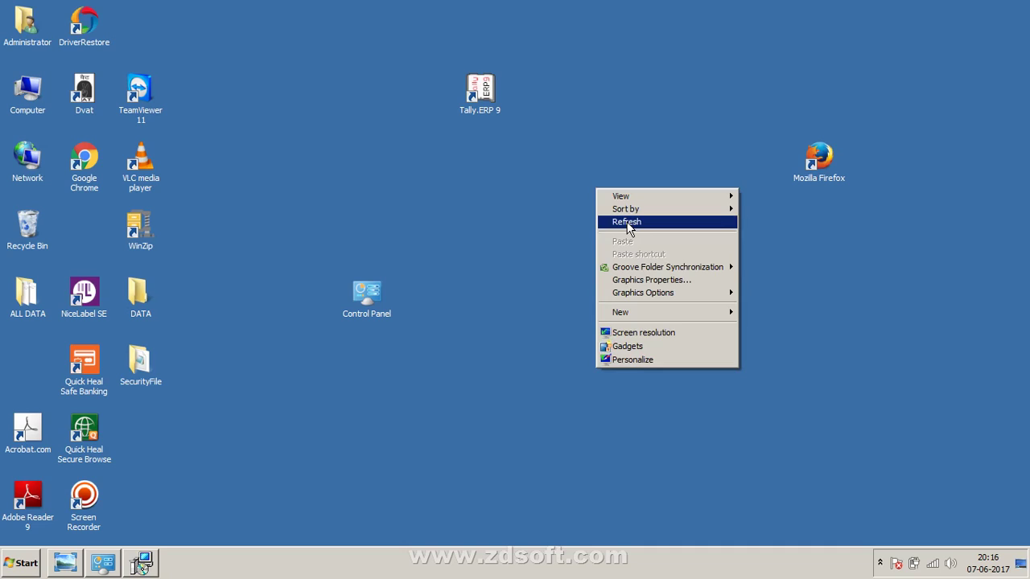
{"action": "left_click", "coordinate": [626, 222]}
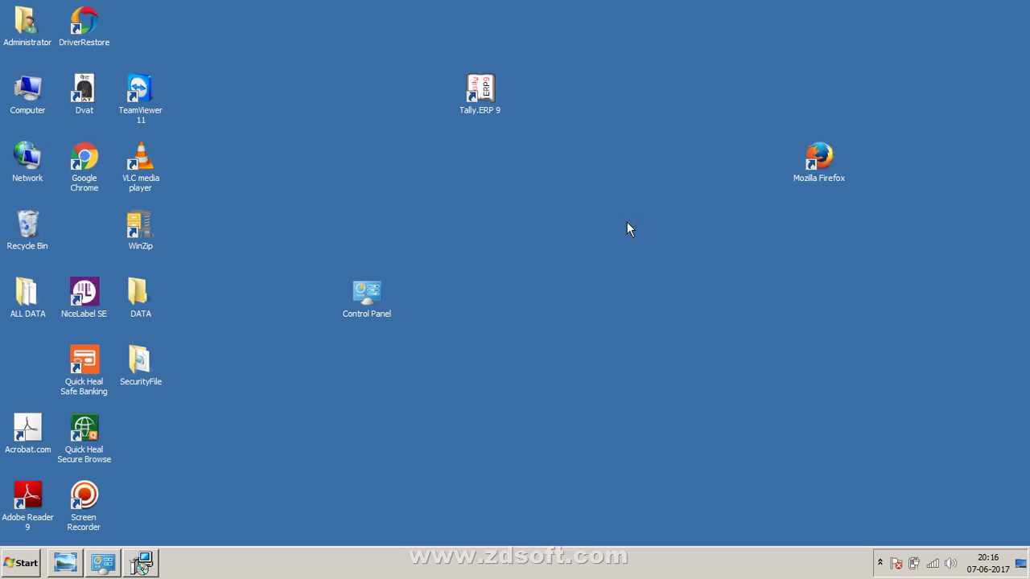
{"action": "right_click", "coordinate": [580, 198]}
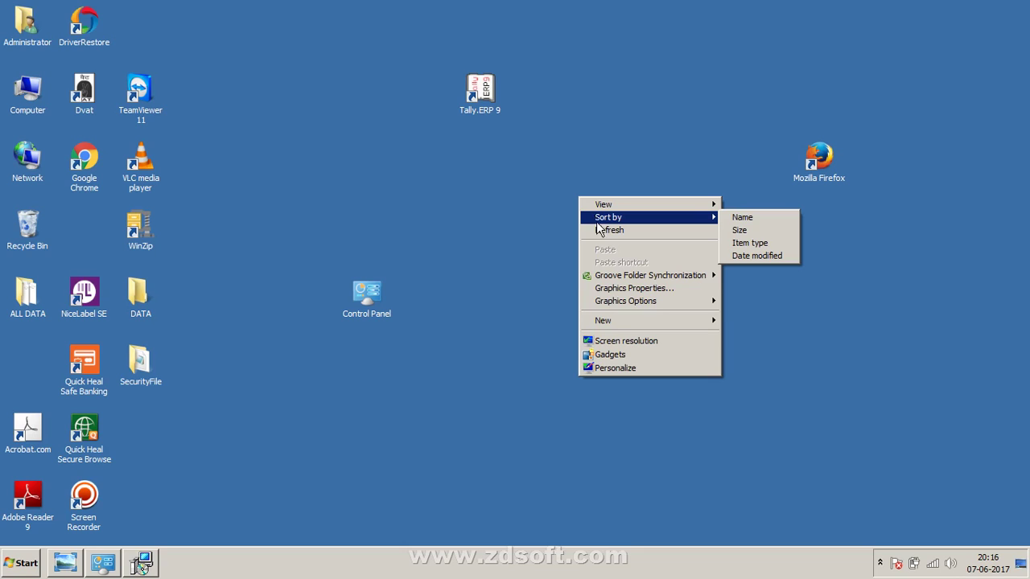
{"action": "left_click", "coordinate": [600, 228]}
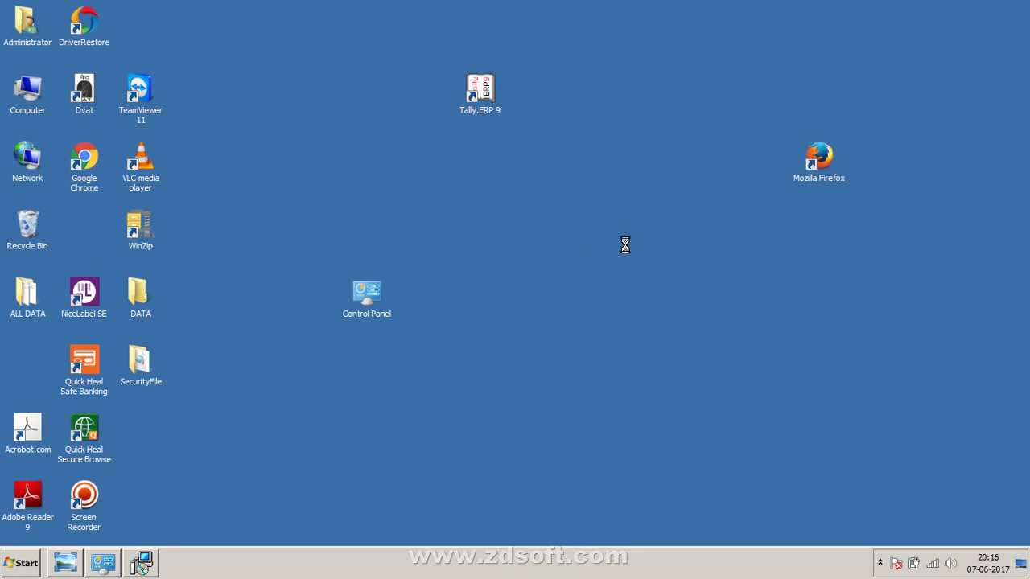
{"action": "right_click", "coordinate": [601, 226]}
{"action": "left_click", "coordinate": [639, 261]}
Step: Restore the Busy 17 installation window and move it toward the middle of the desktop to check its progress
{"action": "left_click", "coordinate": [142, 563]}
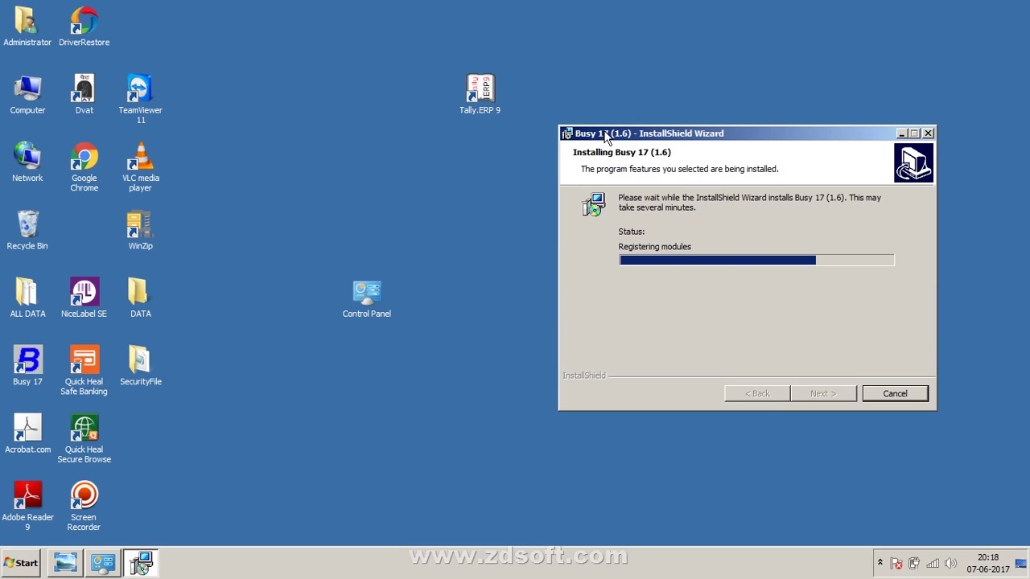
{"action": "left_click_drag", "start_coordinate": [605, 136], "coordinate": [334, 150]}
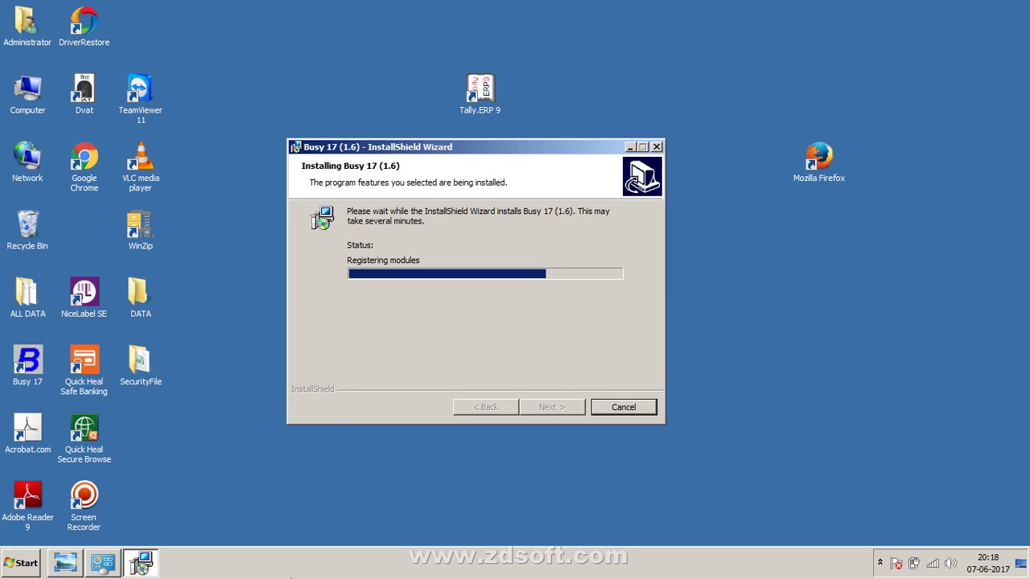
{"action": "right_click", "coordinate": [883, 229]}
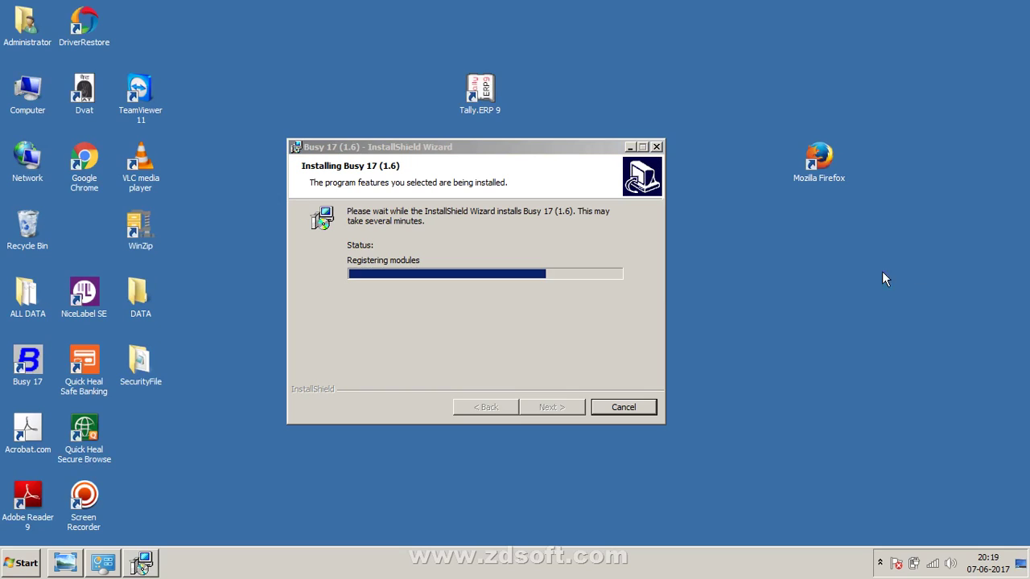
{"action": "left_click", "coordinate": [479, 169]}
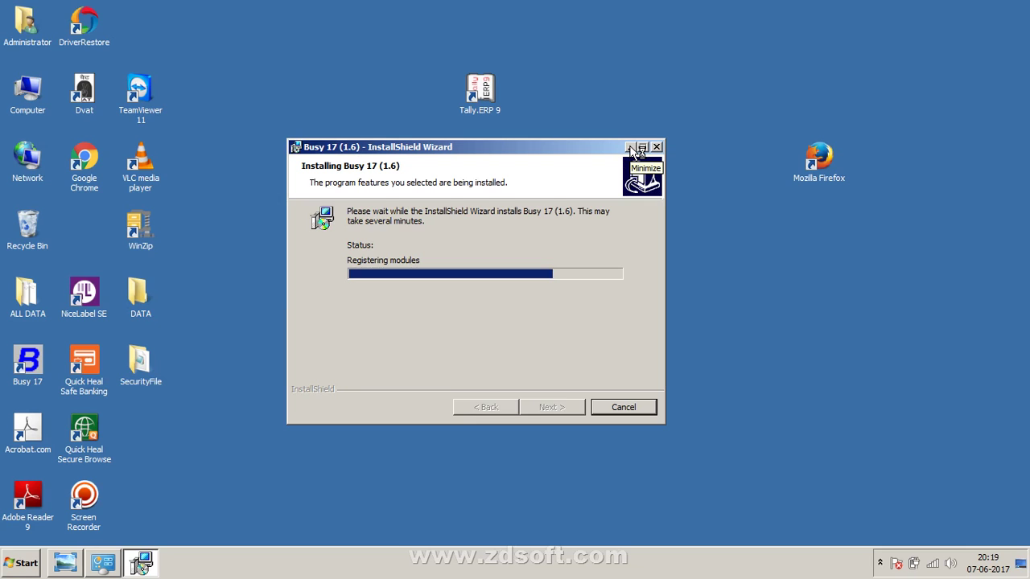
Step: Switch to Windows Photo Viewer, look through the scanned notes on Busy's operating environment and first-launch security message, and minimize the viewer
{"action": "left_click", "coordinate": [77, 562]}
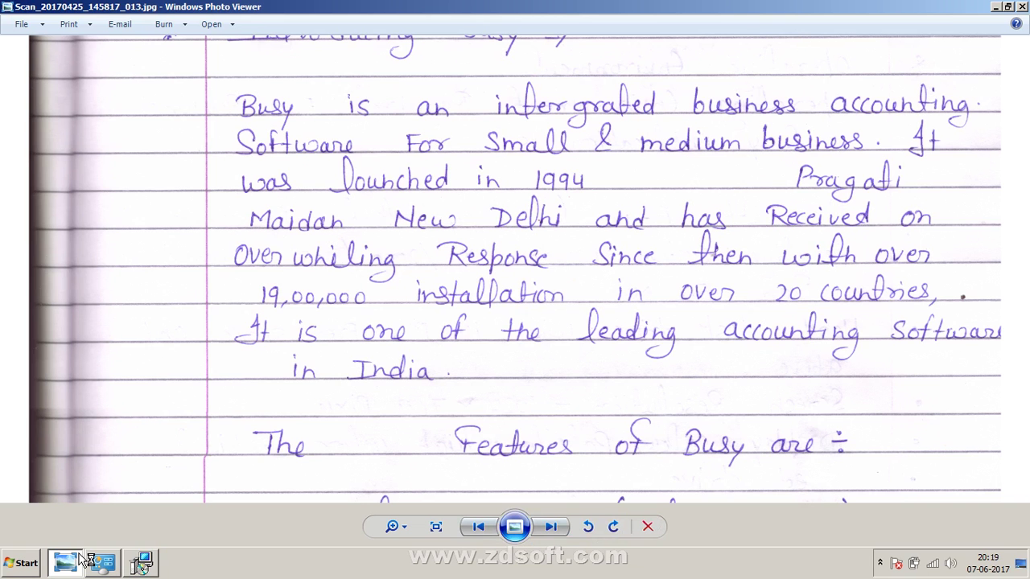
{"action": "left_click", "coordinate": [548, 527]}
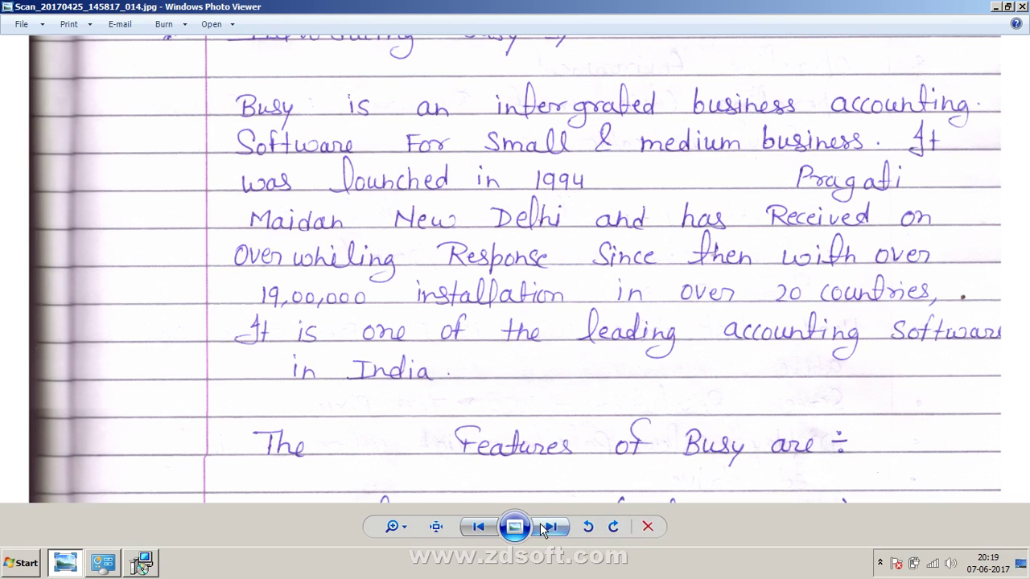
{"action": "scroll", "coordinate": [578, 352], "scroll_direction": "up", "scroll_amount": 1}
{"action": "scroll", "coordinate": [577, 351], "scroll_direction": "up", "scroll_amount": 2}
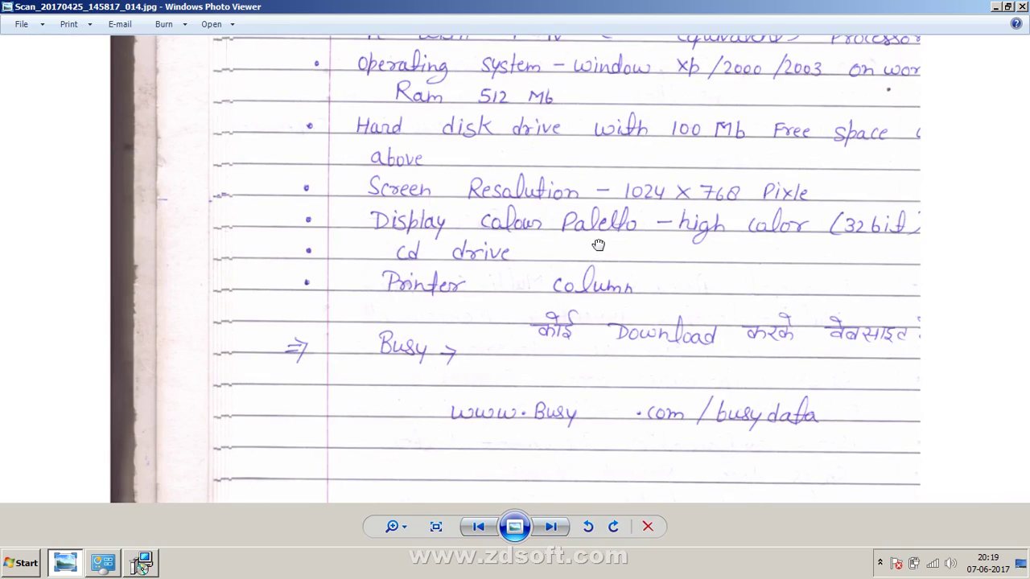
{"action": "scroll", "coordinate": [598, 246], "scroll_direction": "down", "scroll_amount": 1}
{"action": "left_click_drag", "start_coordinate": [579, 374], "coordinate": [559, 515]}
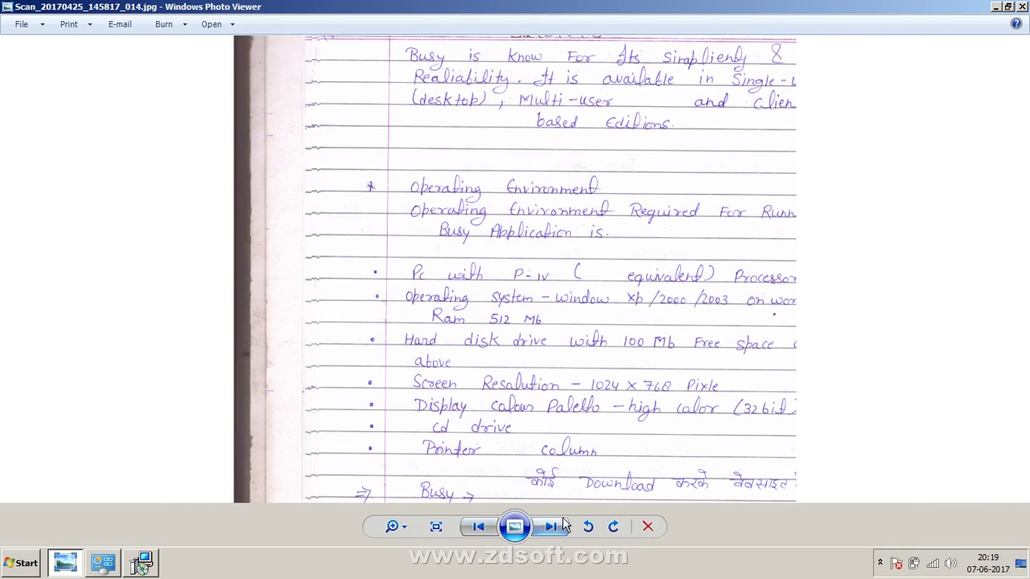
{"action": "left_click", "coordinate": [551, 527]}
{"action": "scroll", "coordinate": [562, 350], "scroll_direction": "up", "scroll_amount": 1}
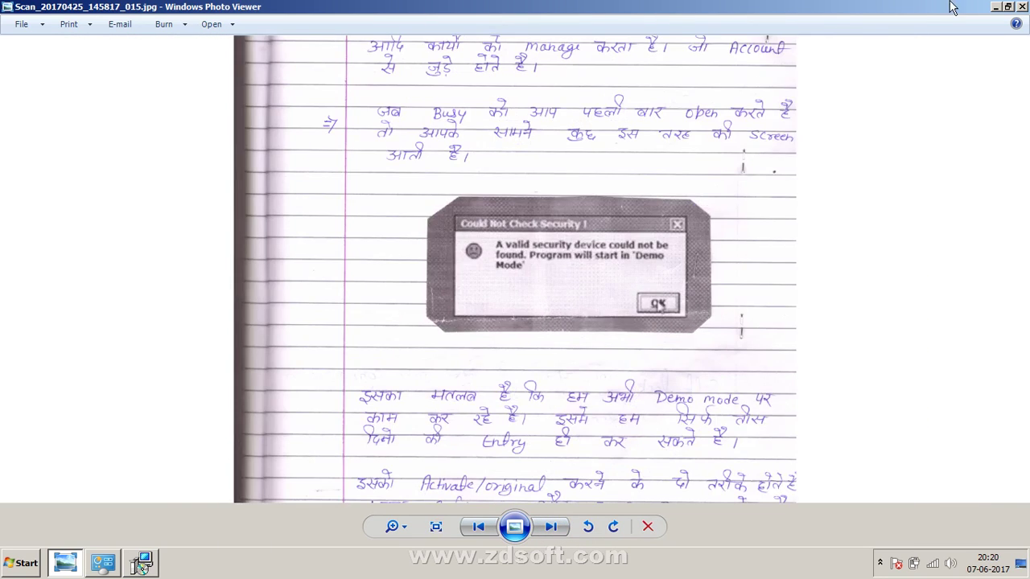
{"action": "left_click", "coordinate": [994, 7]}
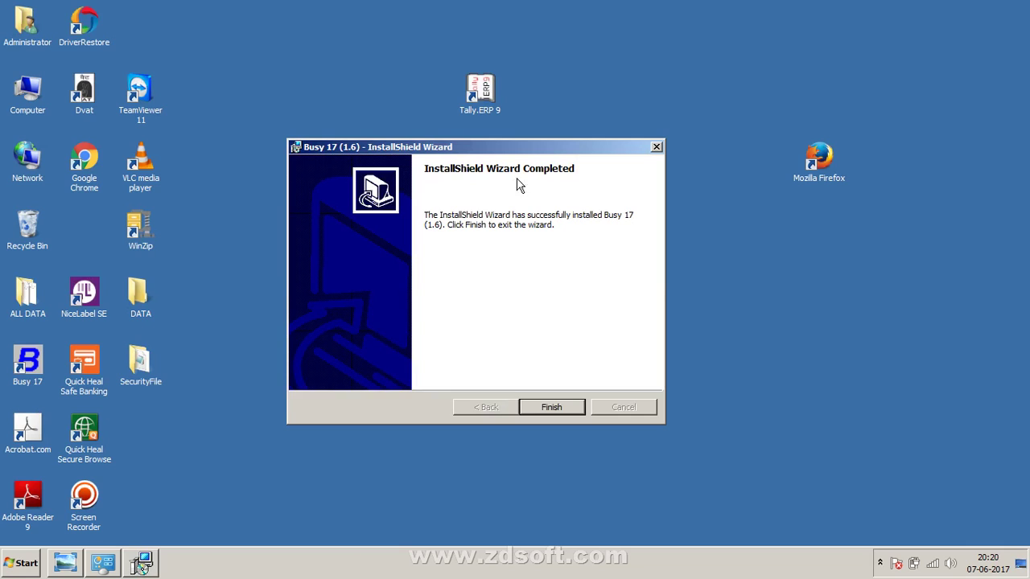
Step: Finish the Busy 17 (1.6) installation wizard and move the Busy 17 shortcut to the empty middle area of the desktop
{"action": "left_click", "coordinate": [541, 409]}
{"action": "left_click", "coordinate": [574, 408]}
{"action": "left_click", "coordinate": [81, 347]}
{"action": "left_click_drag", "start_coordinate": [28, 362], "coordinate": [580, 213]}
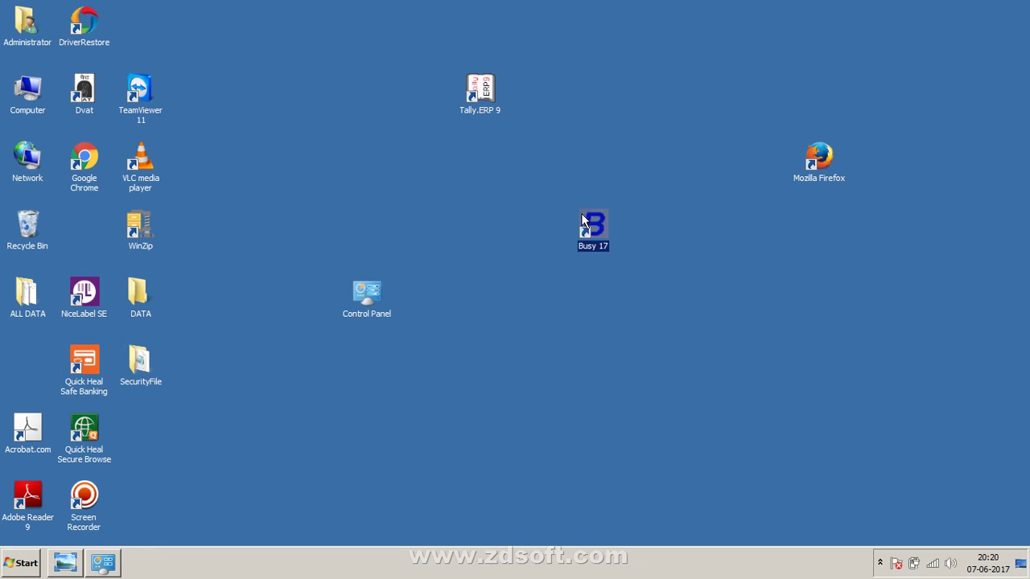
{"action": "left_click", "coordinate": [674, 23]}
{"action": "right_click", "coordinate": [677, 20]}
{"action": "left_click", "coordinate": [651, 64]}
Step: Move the Tally.ERP 9 and Mozilla Firefox shortcuts side by side into the desktop's top row, near the DriverRestore shortcut
{"action": "left_click", "coordinate": [480, 90]}
{"action": "left_click_drag", "start_coordinate": [206, 52], "coordinate": [175, 34]}
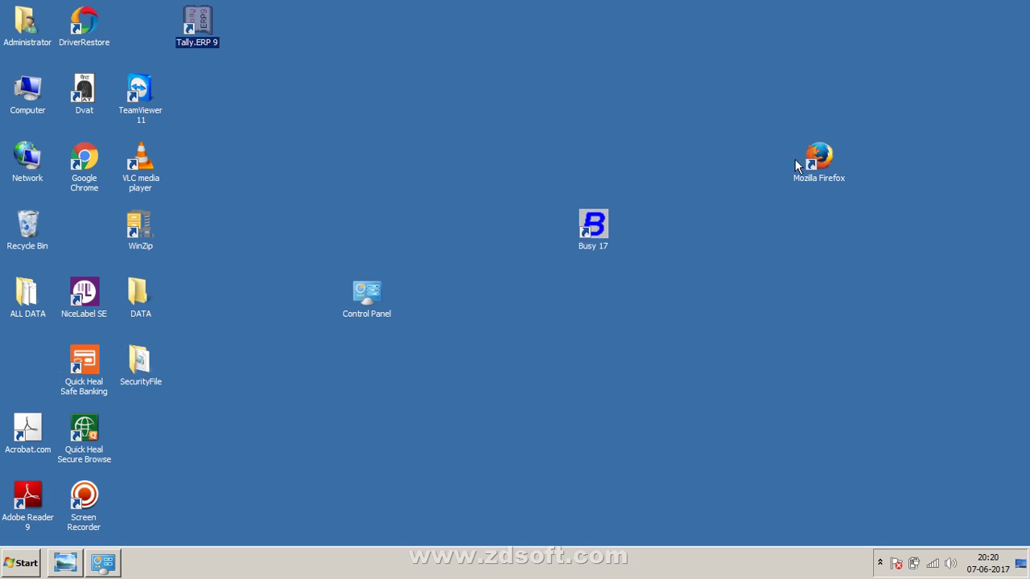
{"action": "left_click", "coordinate": [841, 170]}
{"action": "left_click_drag", "start_coordinate": [819, 157], "coordinate": [278, 20]}
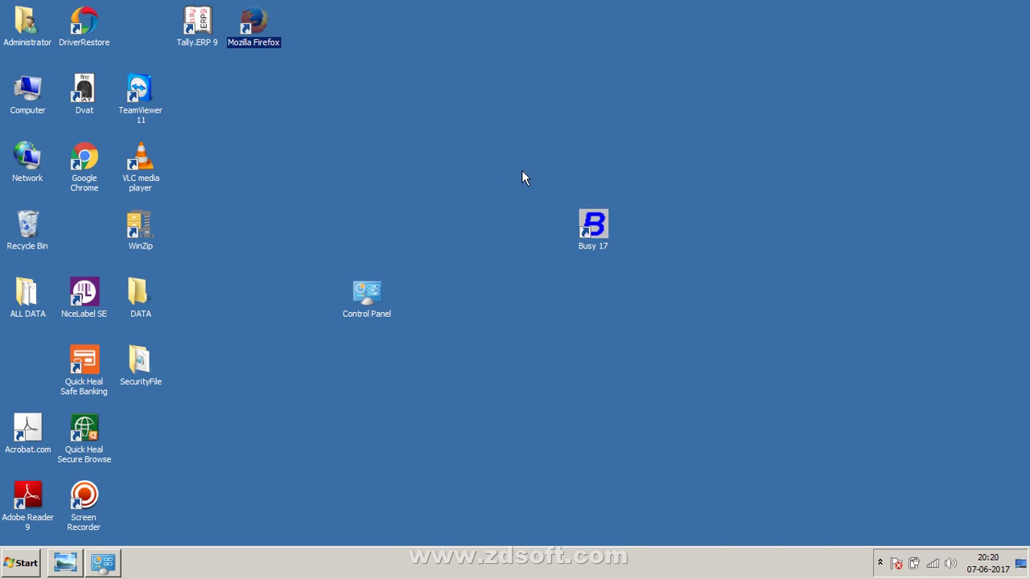
{"action": "left_click", "coordinate": [603, 226]}
{"action": "right_click", "coordinate": [603, 226]}
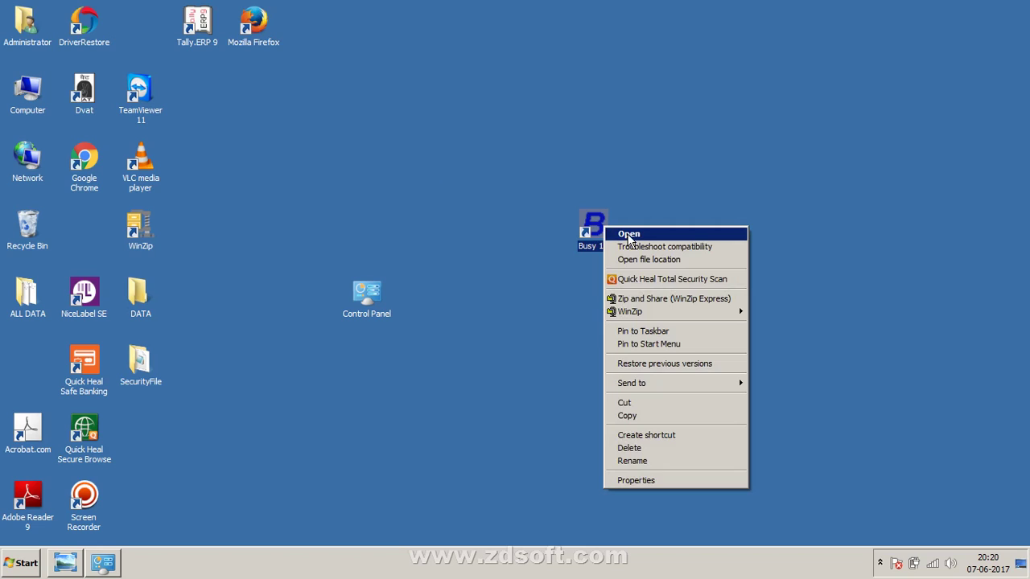
{"action": "left_click", "coordinate": [622, 148]}
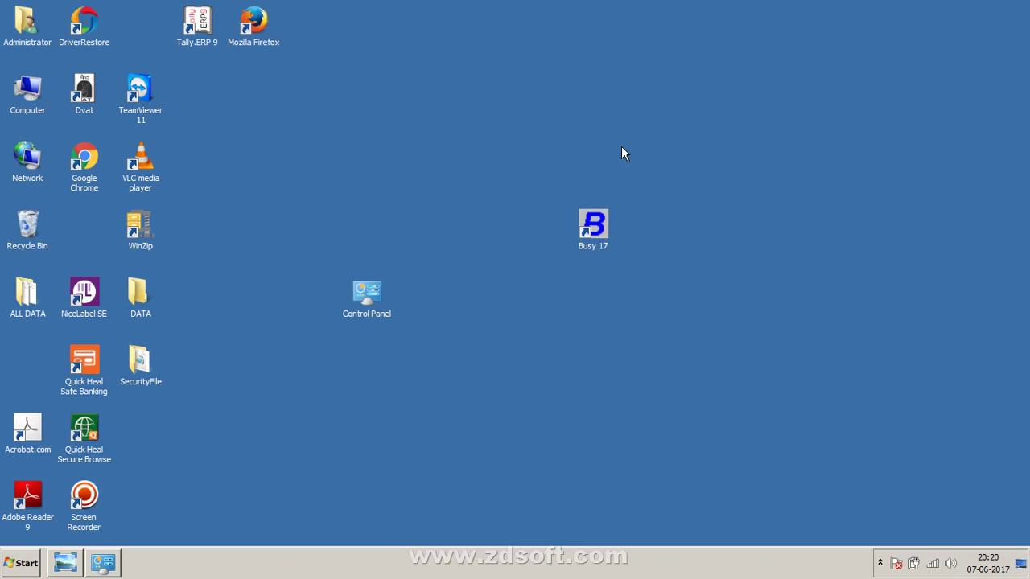
Step: Assign the shortcut key Ctrl + Alt + Num 1 to the Busy 17 desktop shortcut, apply it and refresh the desktop
{"action": "right_click", "coordinate": [601, 231]}
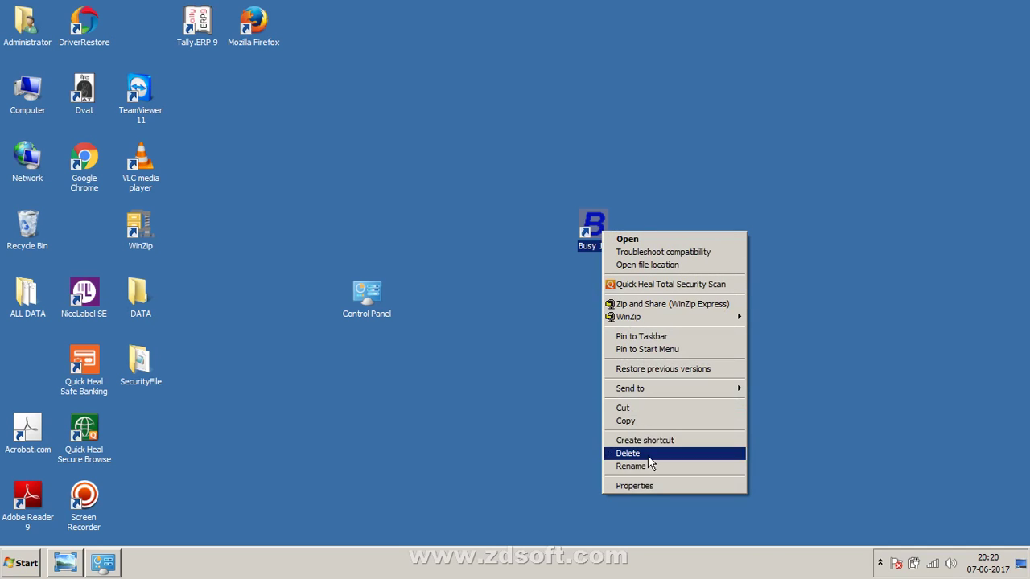
{"action": "left_click", "coordinate": [647, 486]}
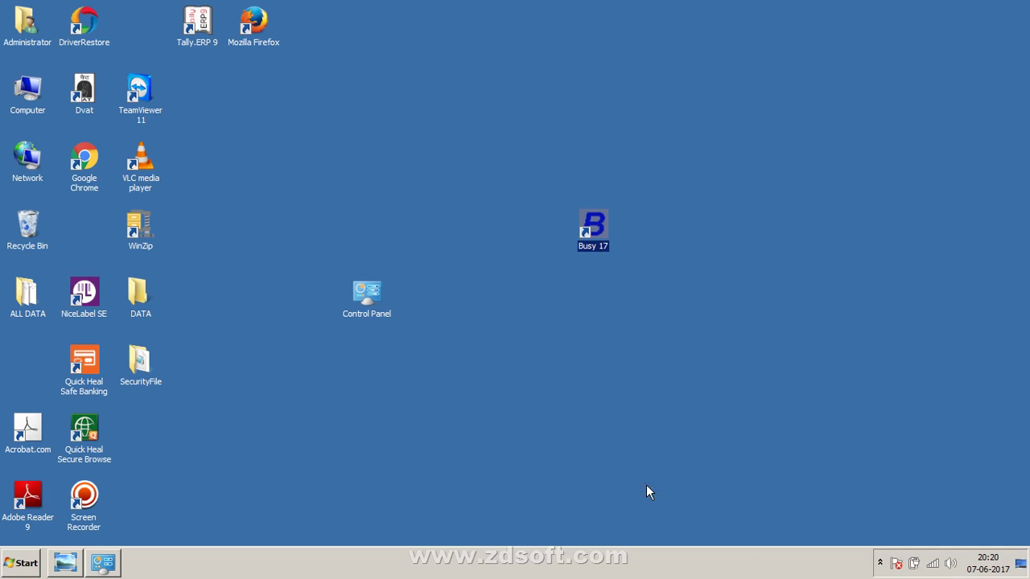
{"action": "left_click", "coordinate": [723, 352]}
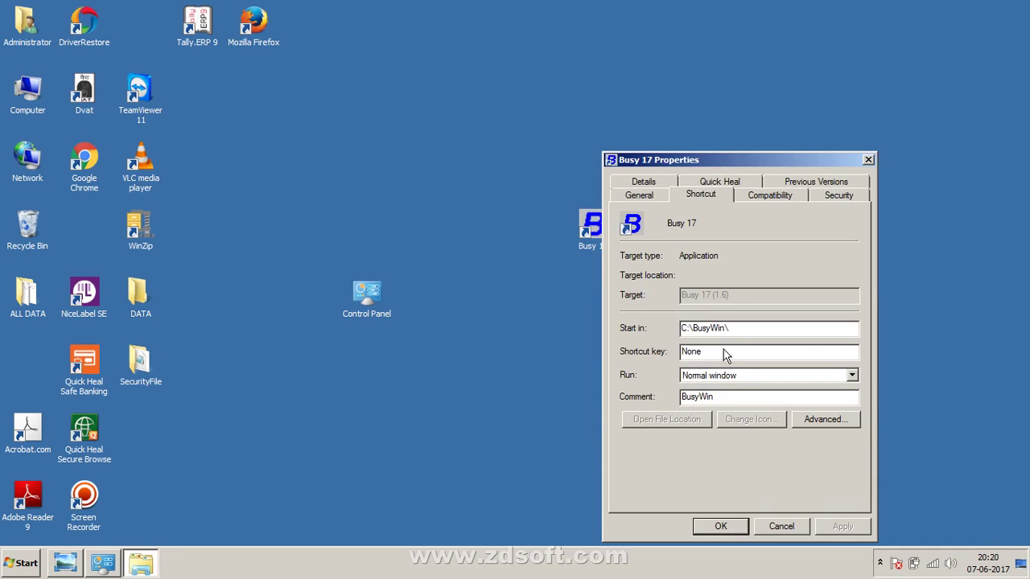
{"action": "key", "text": "ctrl+alt"}
{"action": "key", "text": "ctrl+alt"}
{"action": "key", "text": "ctrl+shift"}
{"action": "key", "text": "ctrl+alt"}
{"action": "key", "text": "ctrl+shift"}
{"action": "key", "text": "ctrl+shift+Num_Lock"}
{"action": "key", "text": "ctrl+alt+KP_1"}
{"action": "left_click", "coordinate": [843, 527]}
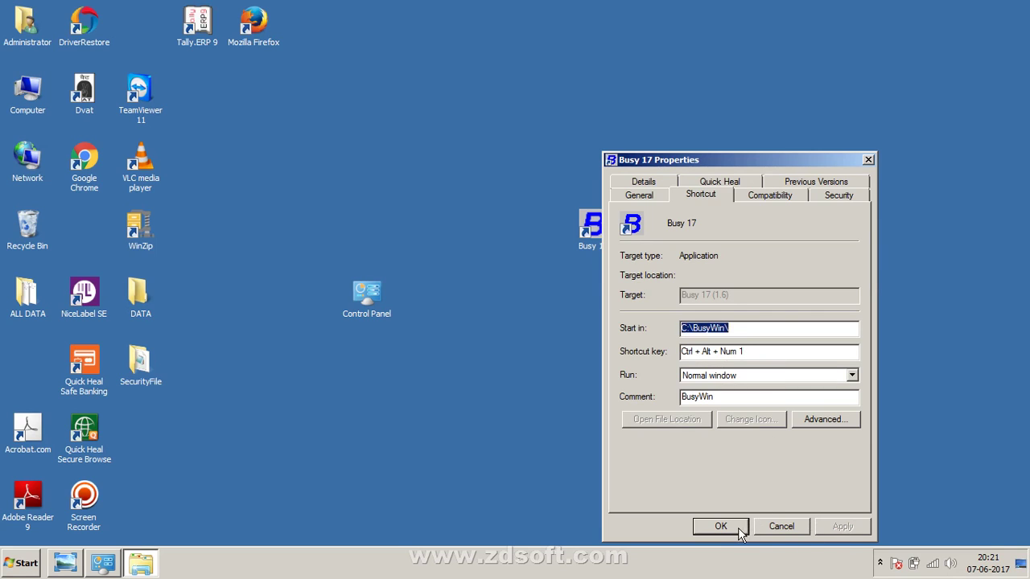
{"action": "left_click", "coordinate": [721, 527]}
{"action": "right_click", "coordinate": [792, 246]}
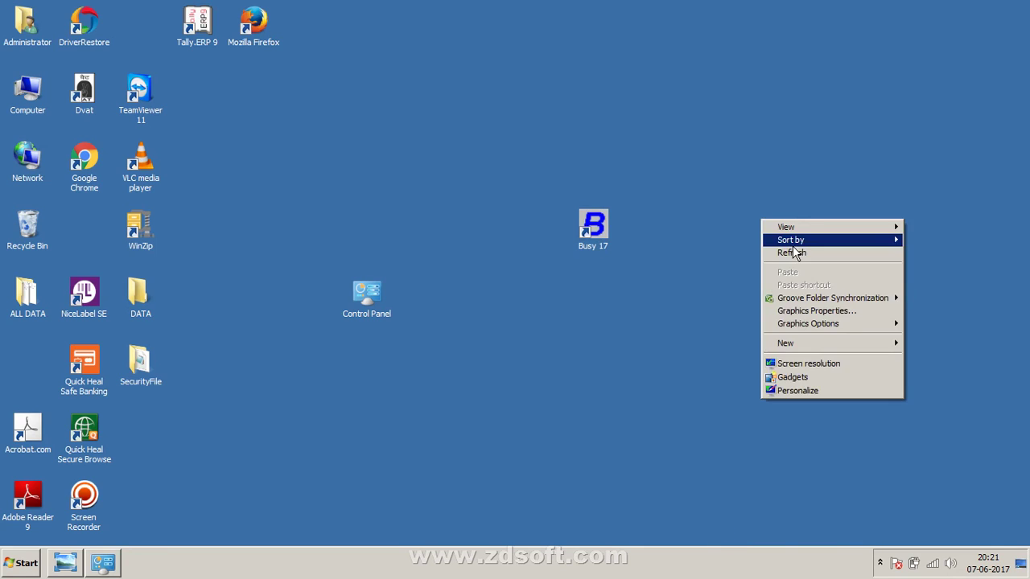
{"action": "left_click", "coordinate": [792, 251]}
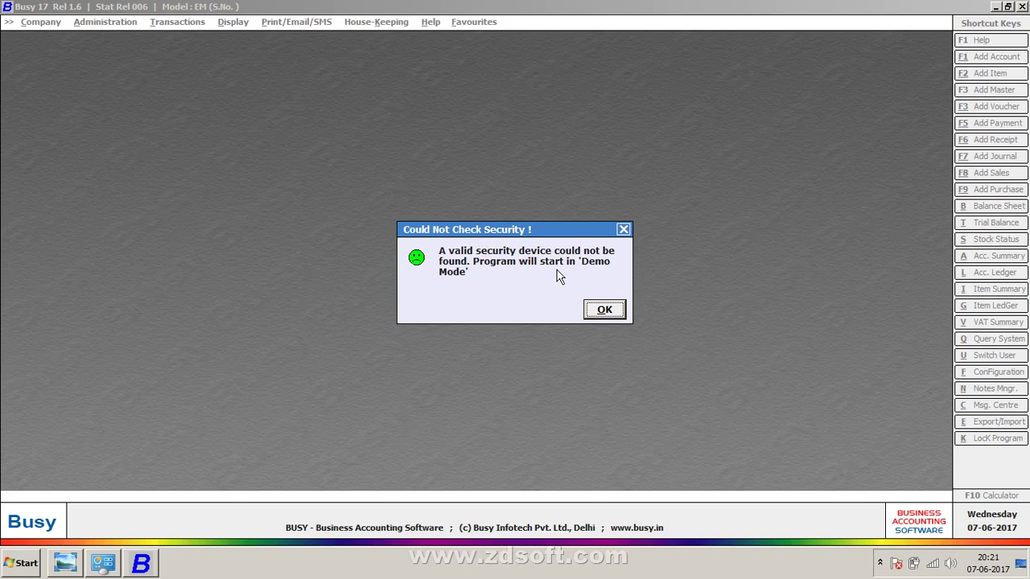
Step: Switch to Windows Photo Viewer, compare the scanned notes on demo mode and activation methods with Busy's security message, and return to Busy
{"action": "left_click", "coordinate": [605, 317]}
{"action": "left_click", "coordinate": [66, 563]}
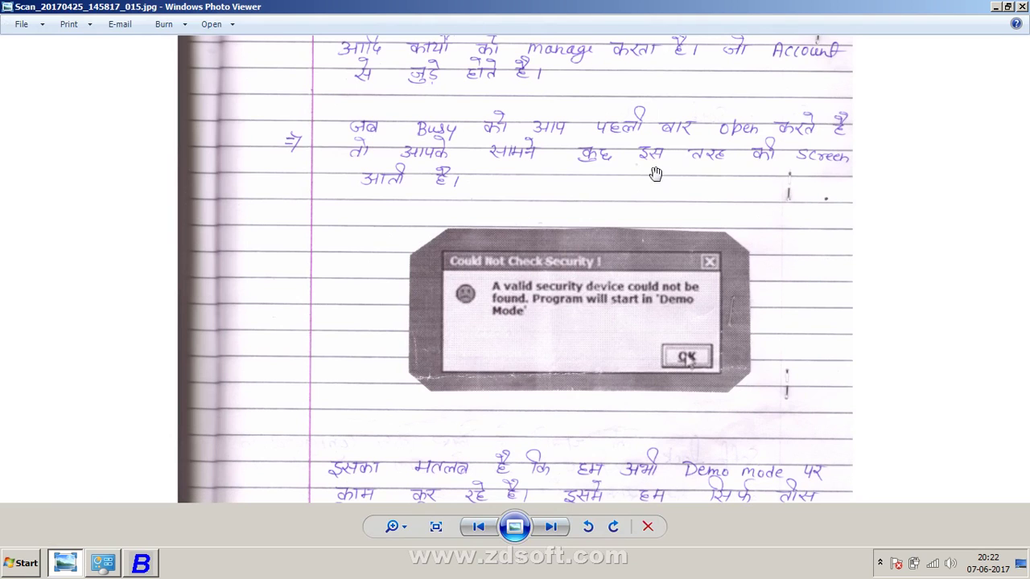
{"action": "left_click_drag", "start_coordinate": [709, 225], "coordinate": [724, 127]}
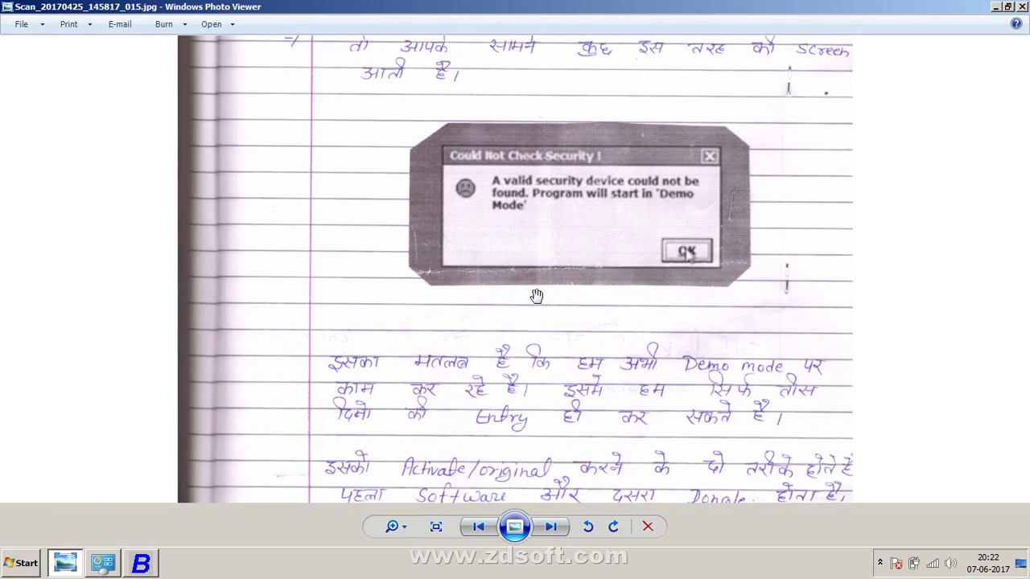
{"action": "left_click_drag", "start_coordinate": [536, 294], "coordinate": [516, 259]}
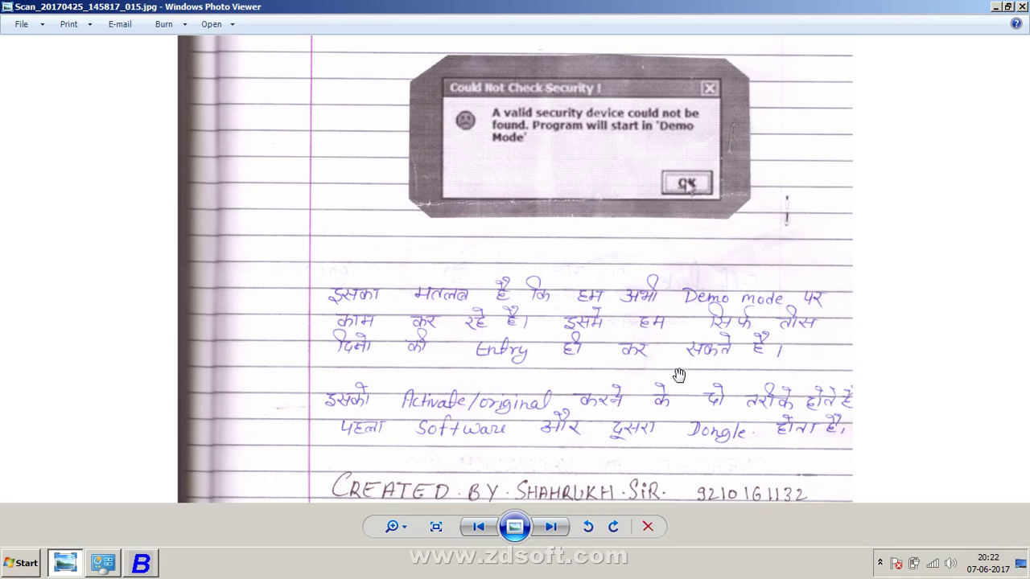
{"action": "key", "text": "alt+Tab"}
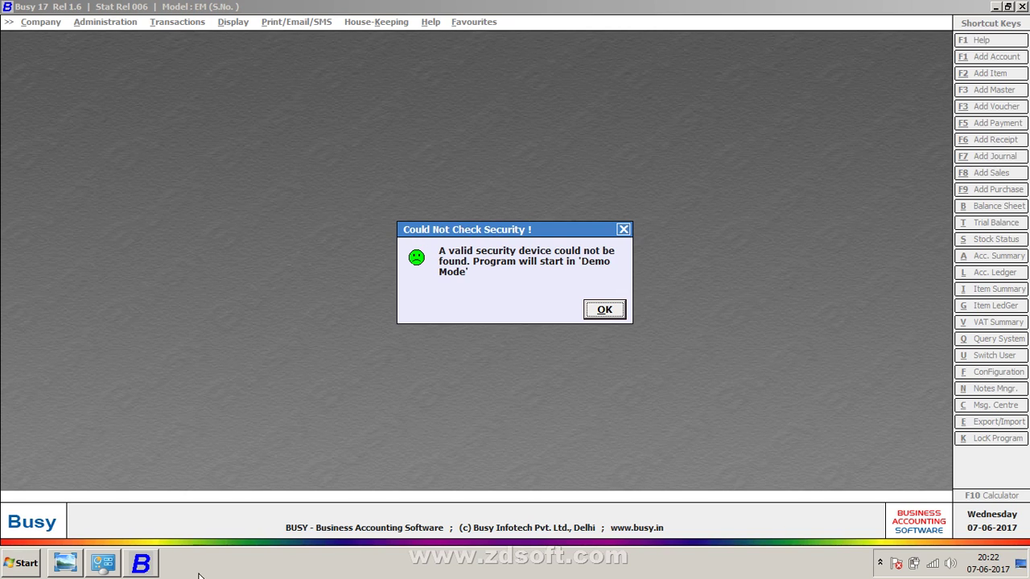
{"action": "left_click", "coordinate": [66, 566]}
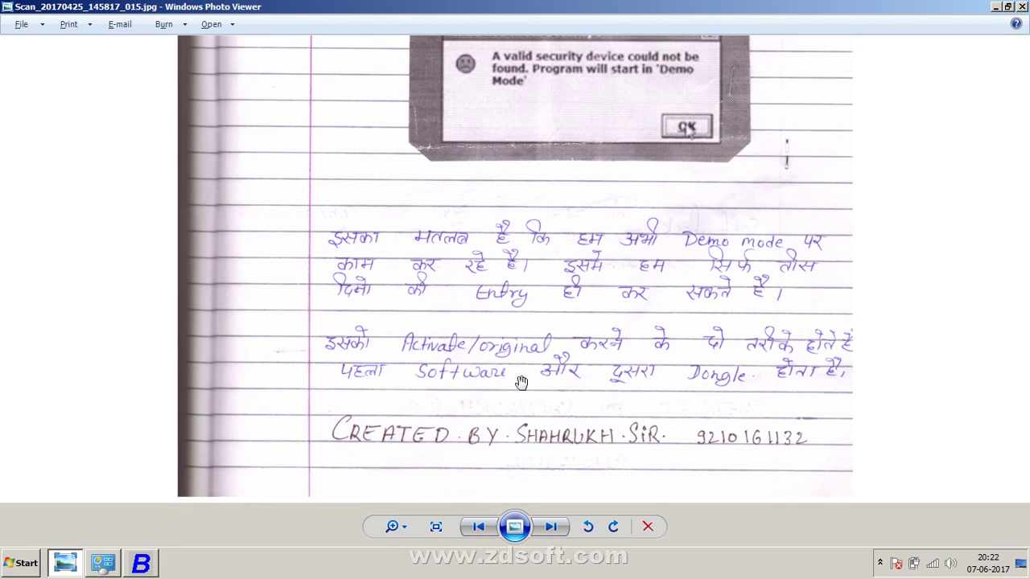
{"action": "key", "text": "alt+Tab"}
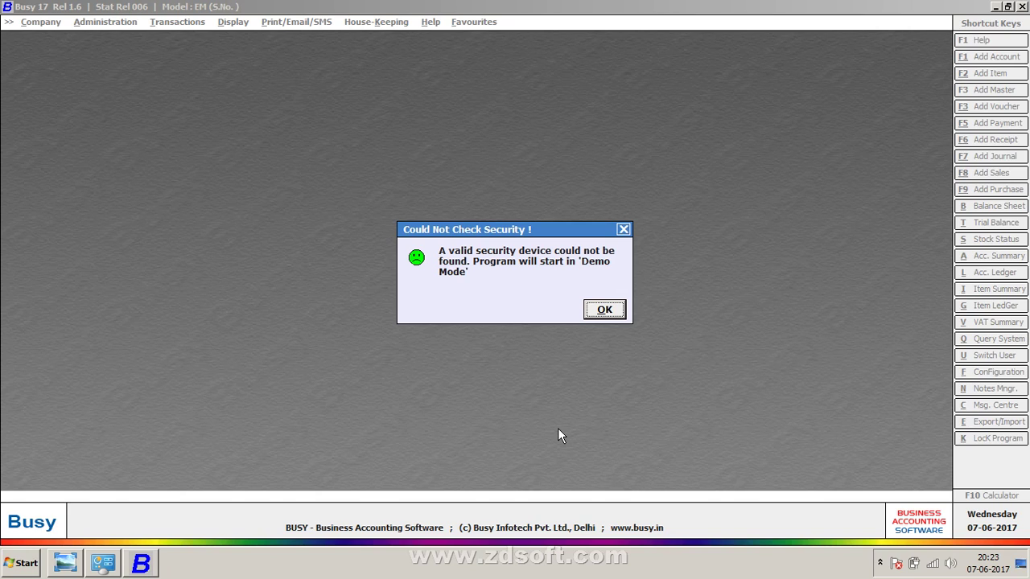
Step: Accept Busy's demo-mode notice, exit Busy and minimize the photo viewer to return to the desktop
{"action": "left_click", "coordinate": [604, 310]}
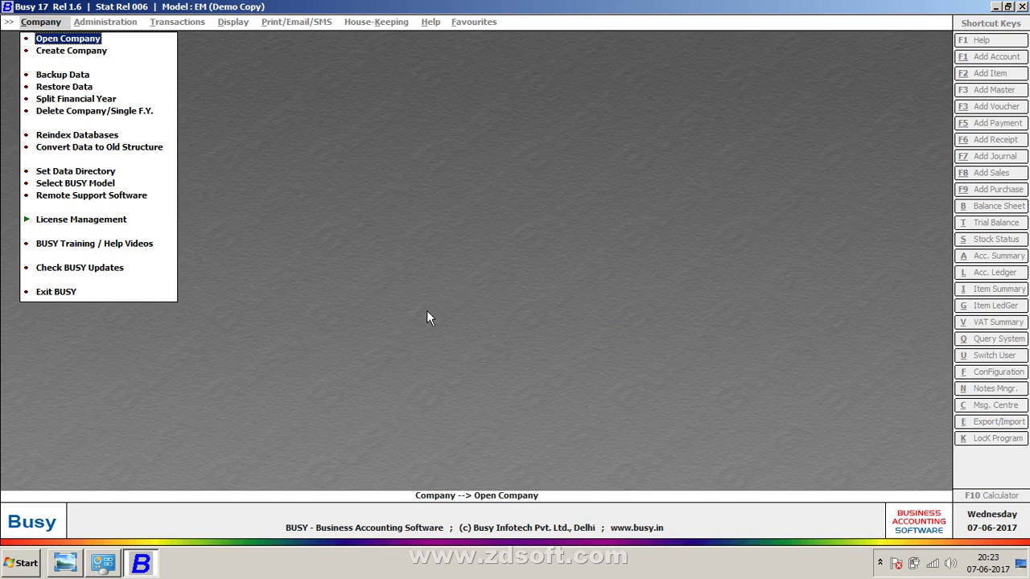
{"action": "left_click", "coordinate": [51, 292]}
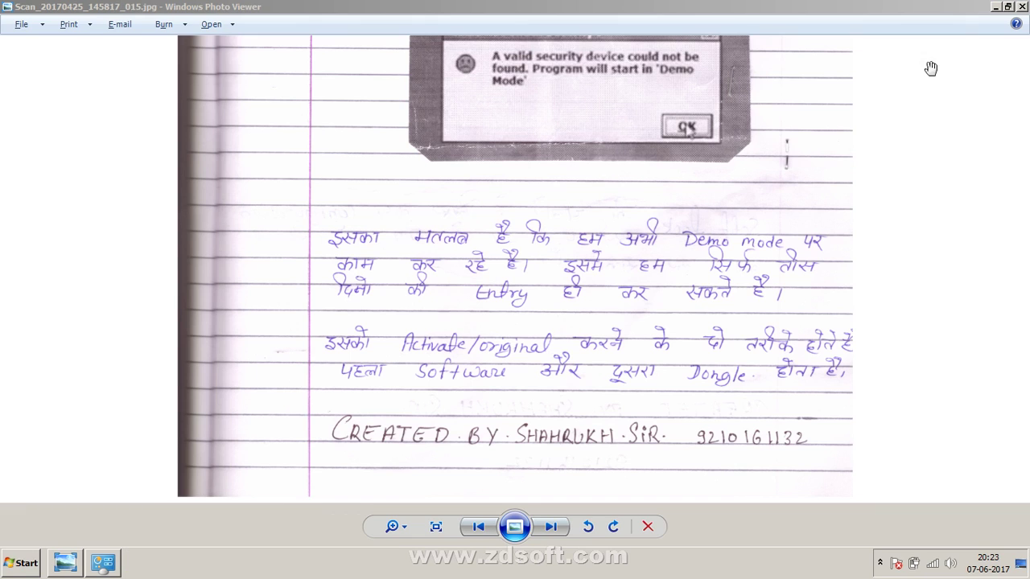
{"action": "left_click", "coordinate": [997, 7]}
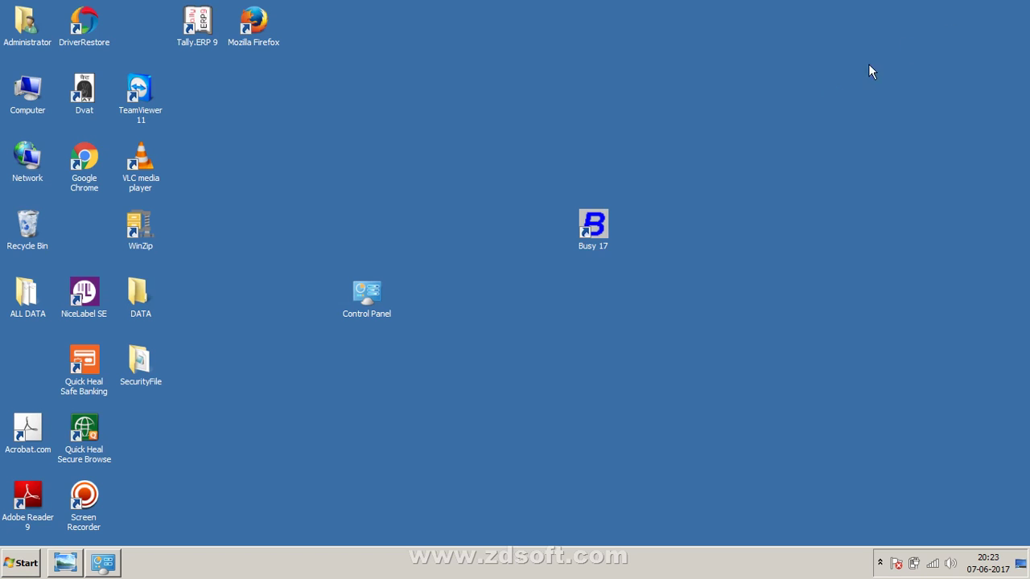
Step: Open Busy 17 from its desktop shortcut and accept the notice that it starts in demo mode
{"action": "right_click", "coordinate": [599, 235]}
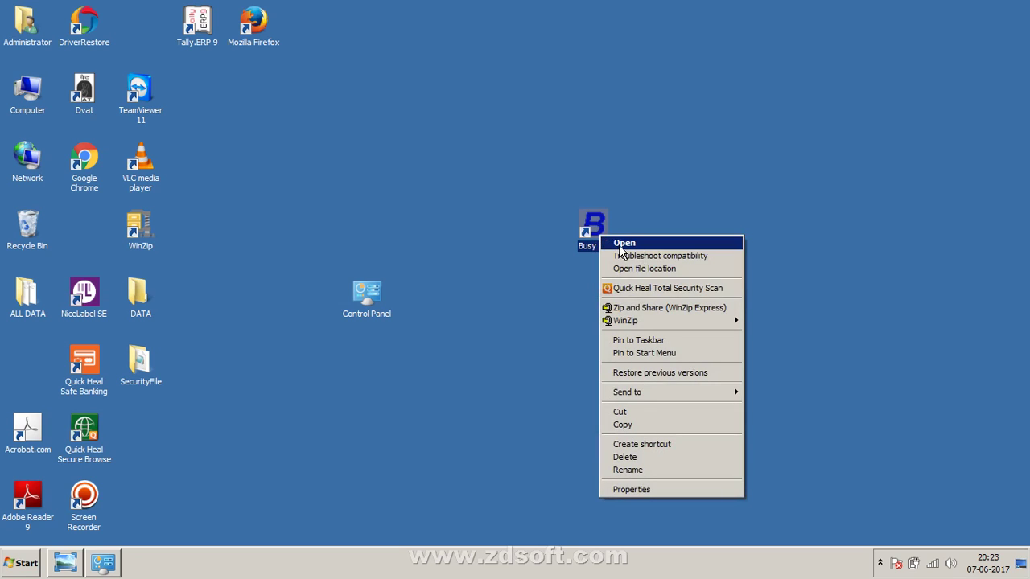
{"action": "left_click", "coordinate": [628, 241]}
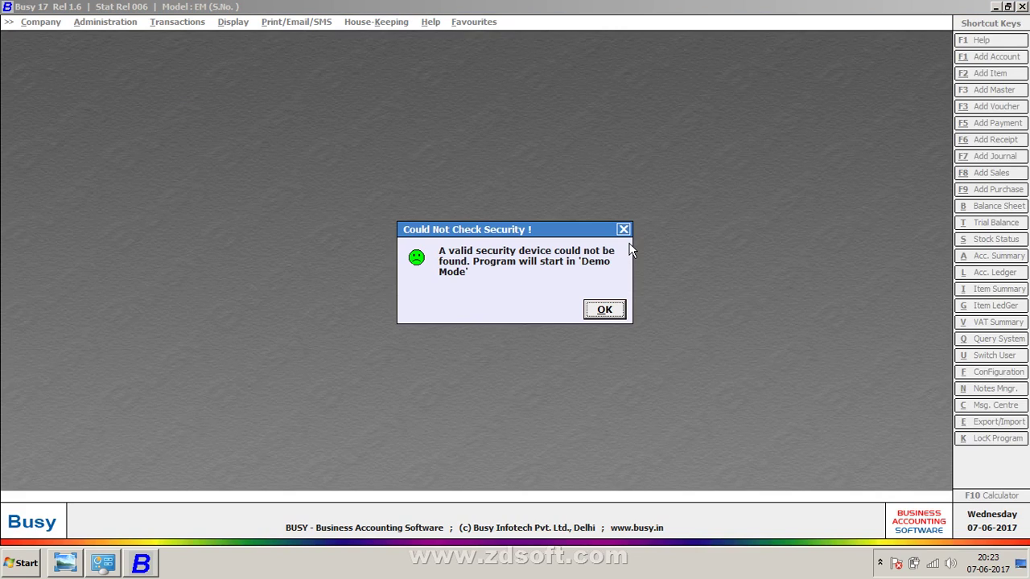
{"action": "left_click", "coordinate": [604, 309]}
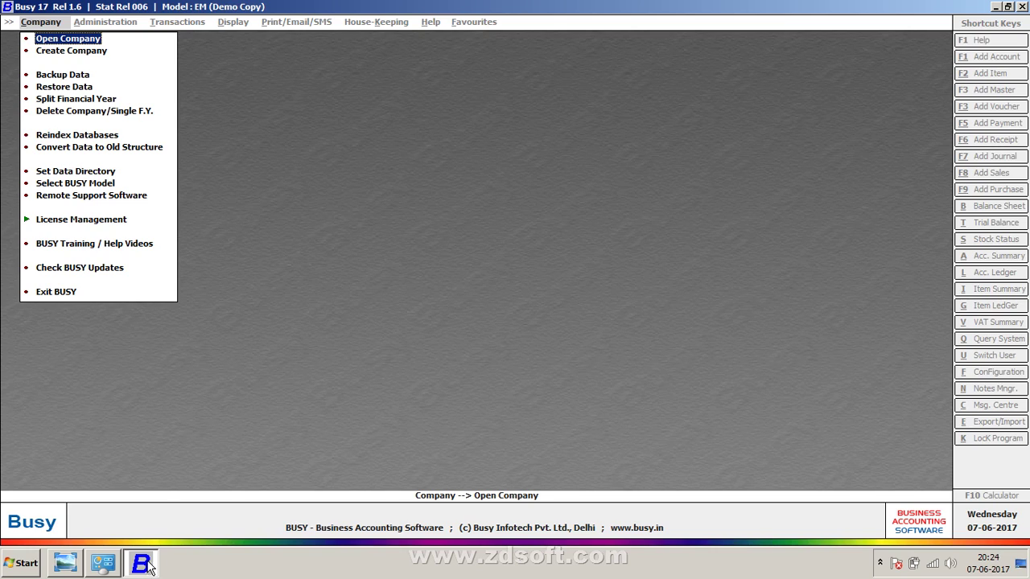
{"action": "mouse_move", "coordinate": [149, 567]}
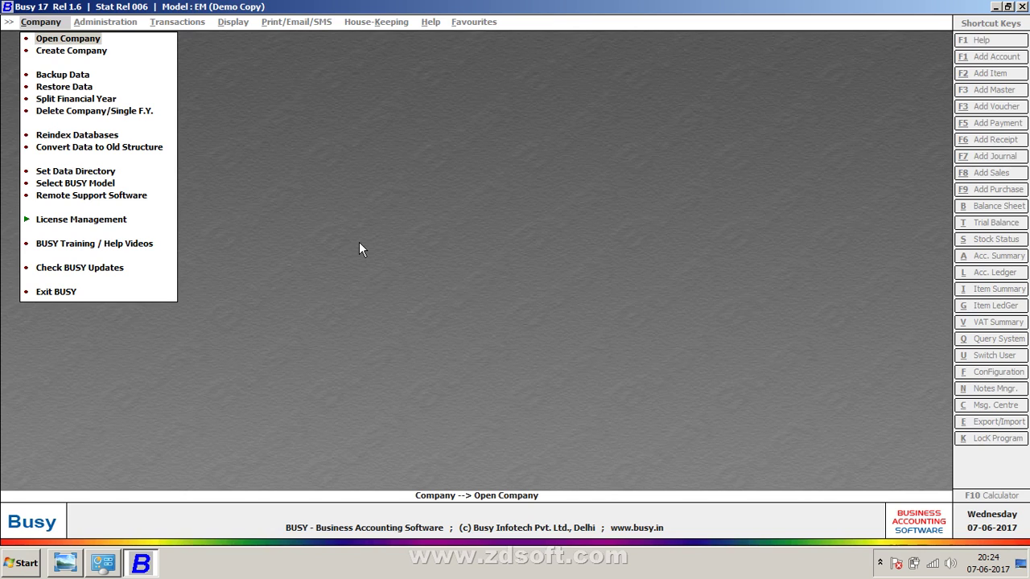
Step: Switch to Windows Photo Viewer, open the next scan and enlarge its notes on Hard Lock and Soft Lock security
{"action": "left_click", "coordinate": [80, 556]}
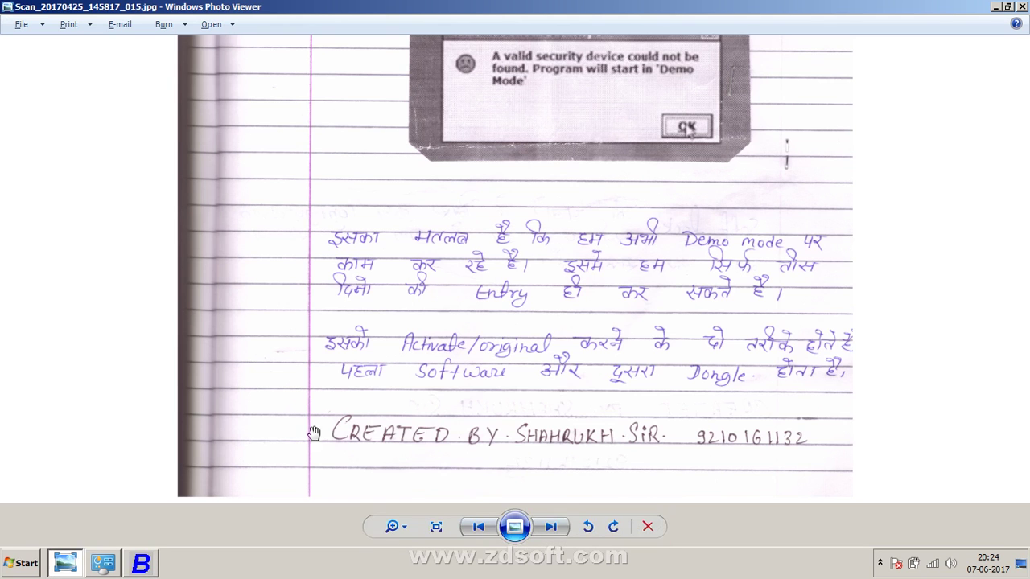
{"action": "left_click", "coordinate": [552, 525]}
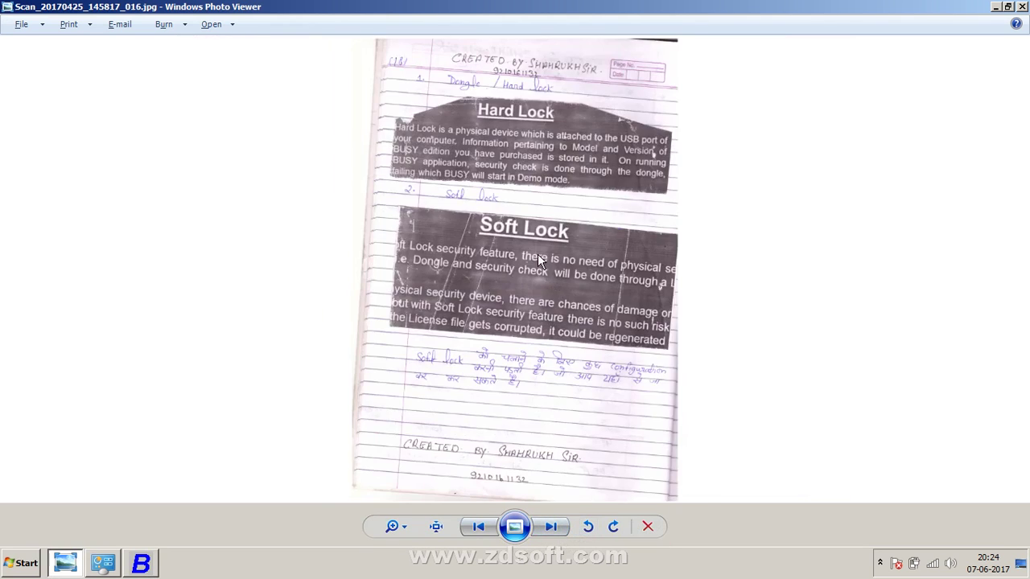
{"action": "scroll", "coordinate": [511, 245], "scroll_direction": "up", "scroll_amount": 3}
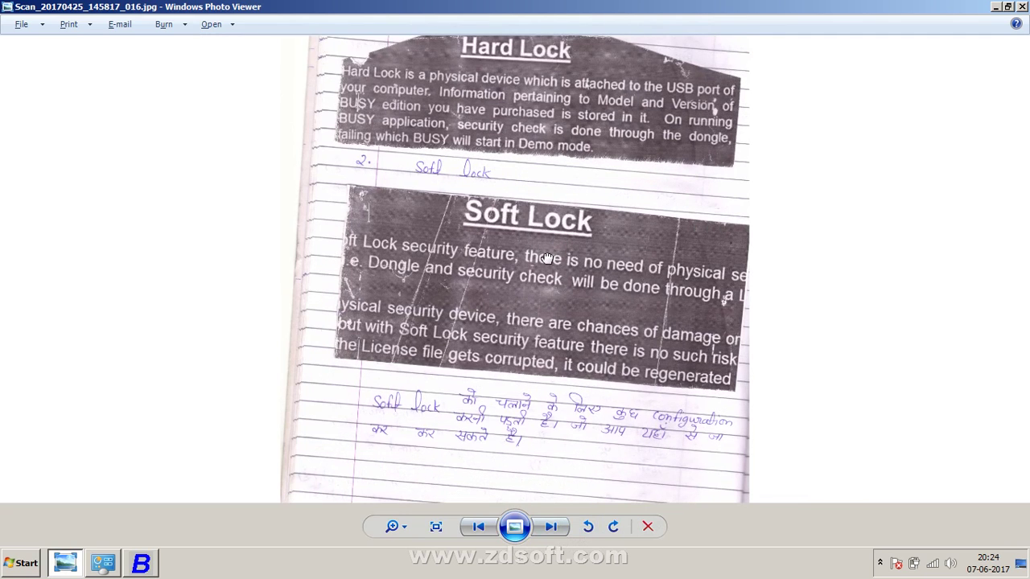
{"action": "scroll", "coordinate": [544, 246], "scroll_direction": "down", "scroll_amount": 2}
{"action": "scroll", "coordinate": [543, 233], "scroll_direction": "up", "scroll_amount": 2}
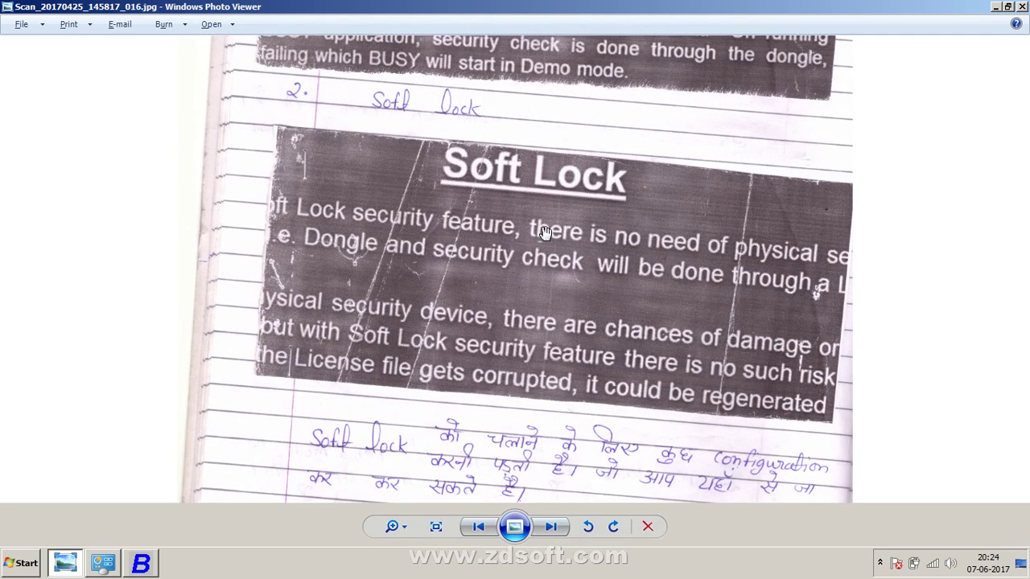
Step: Minimize the photo viewer and Busy windows, and move the SecurityFile folder to the empty desktop area above the Busy 17 shortcut
{"action": "left_click", "coordinate": [996, 7]}
{"action": "left_click", "coordinate": [996, 7]}
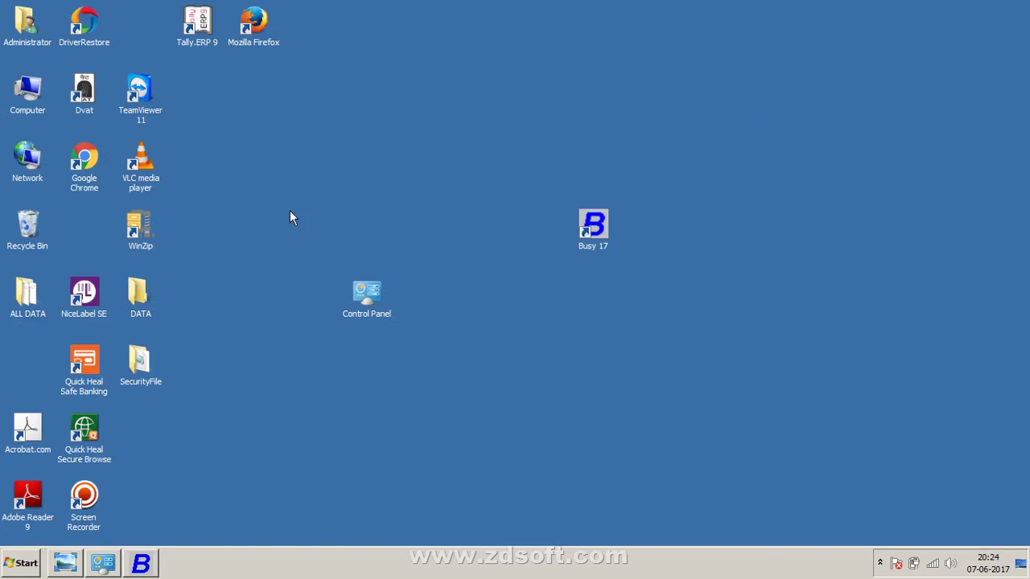
{"action": "left_click_drag", "start_coordinate": [145, 369], "coordinate": [651, 98]}
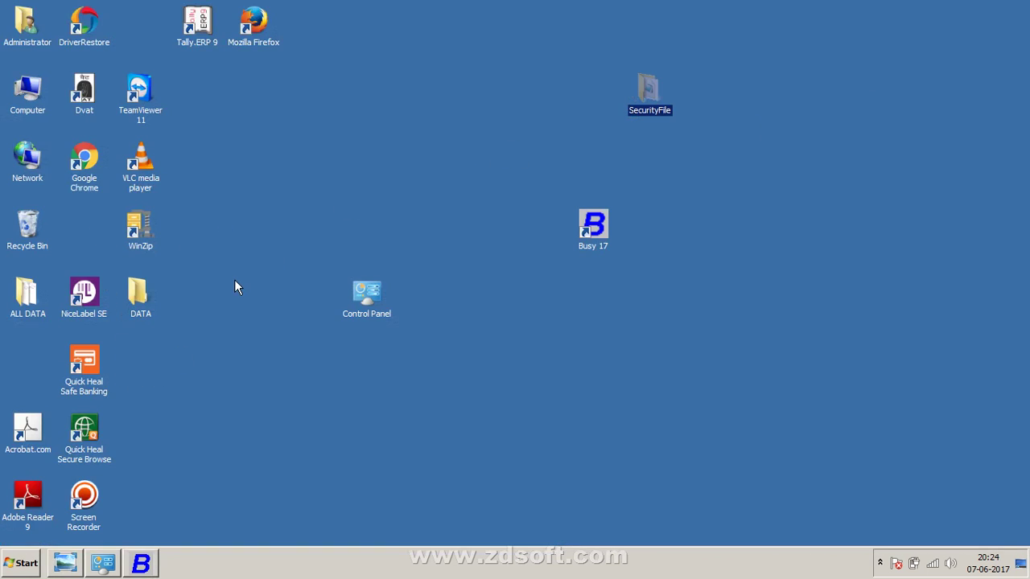
{"action": "left_click", "coordinate": [558, 134]}
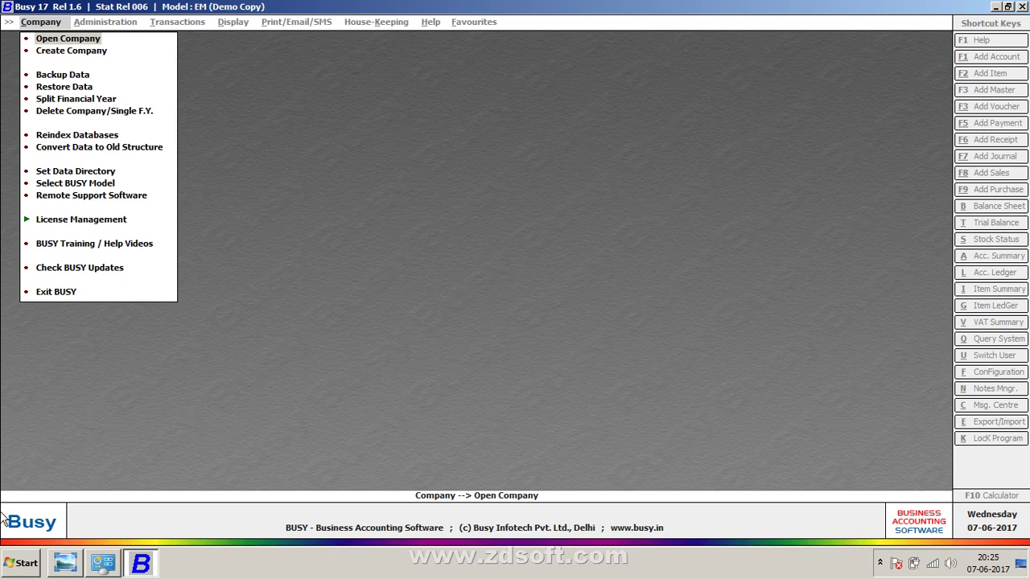
Step: Return to Windows Photo Viewer, read through the Hard Lock and Soft Lock descriptions in the scanned notes, and minimize the viewer
{"action": "left_click", "coordinate": [50, 564]}
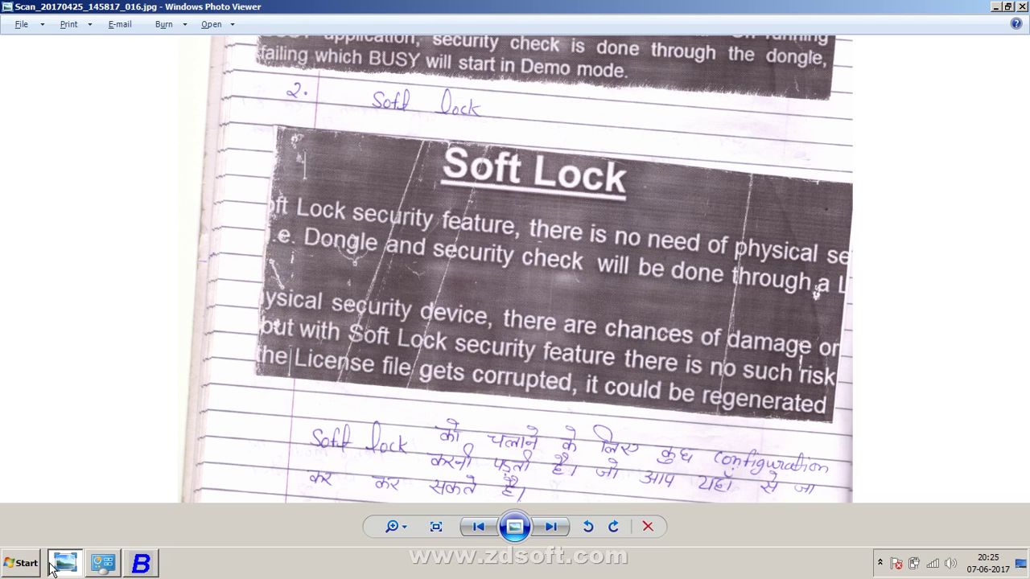
{"action": "left_click_drag", "start_coordinate": [490, 207], "coordinate": [496, 386]}
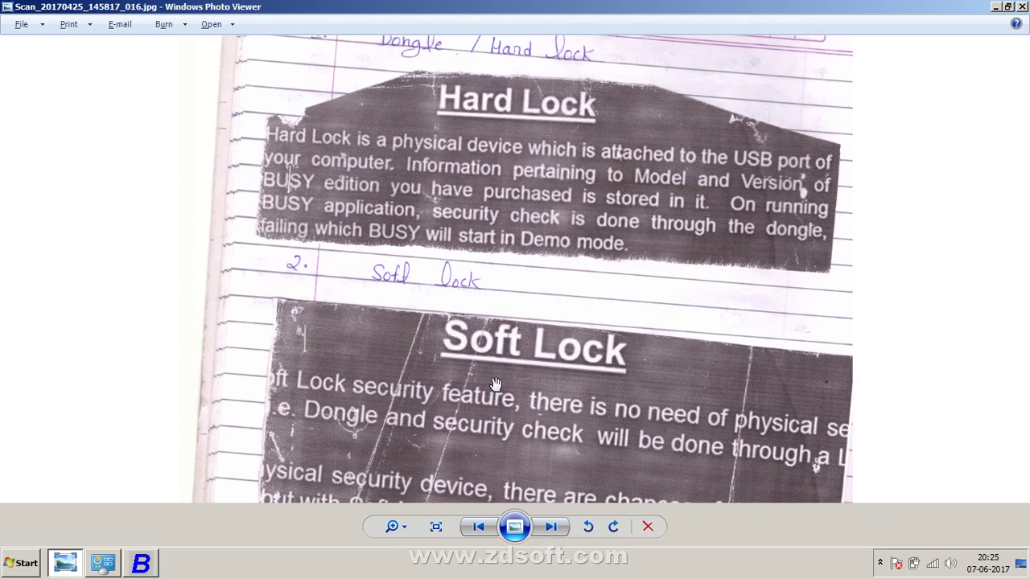
{"action": "left_click_drag", "start_coordinate": [496, 384], "coordinate": [495, 381]}
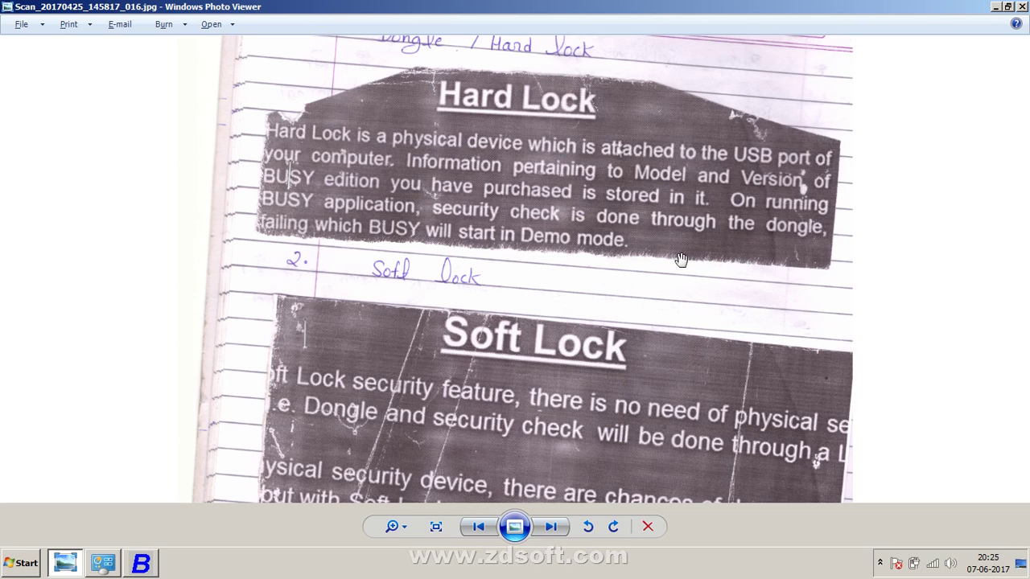
{"action": "scroll", "coordinate": [631, 345], "scroll_direction": "down", "scroll_amount": 2}
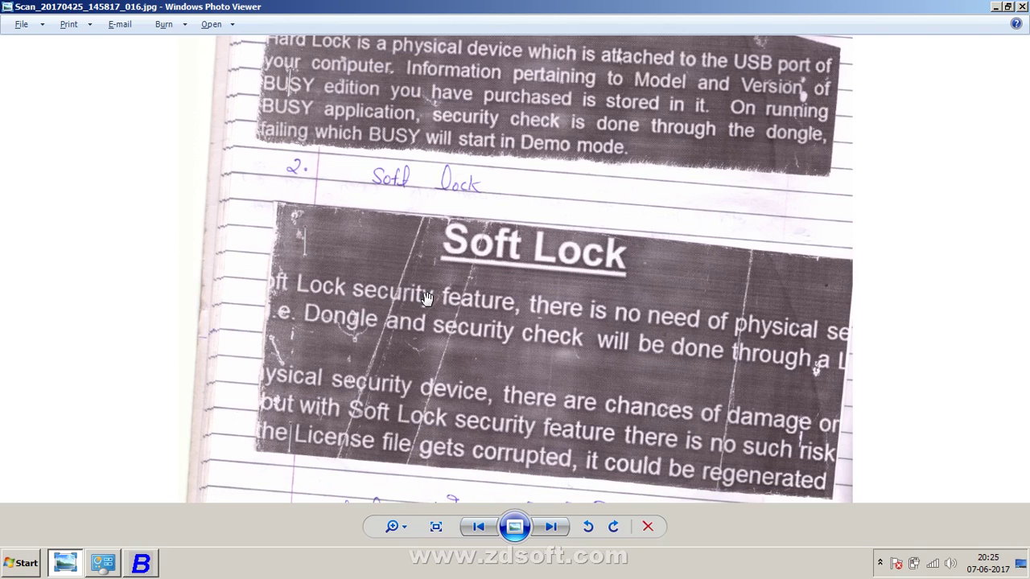
{"action": "left_click", "coordinate": [996, 9]}
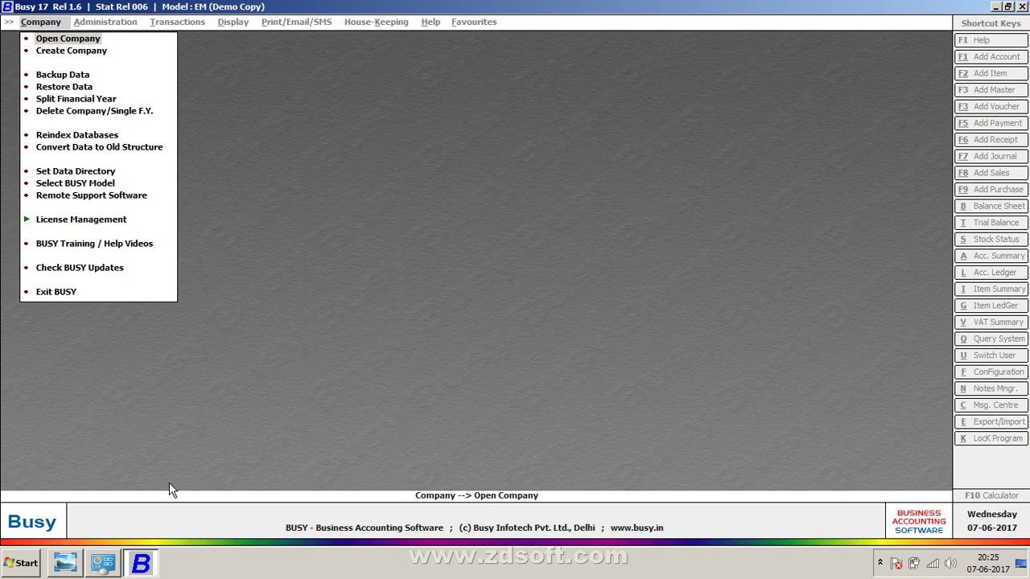
Step: Try to create a new company in the demo copy, dismiss the notice and exit Busy 17
{"action": "key", "text": "Down"}
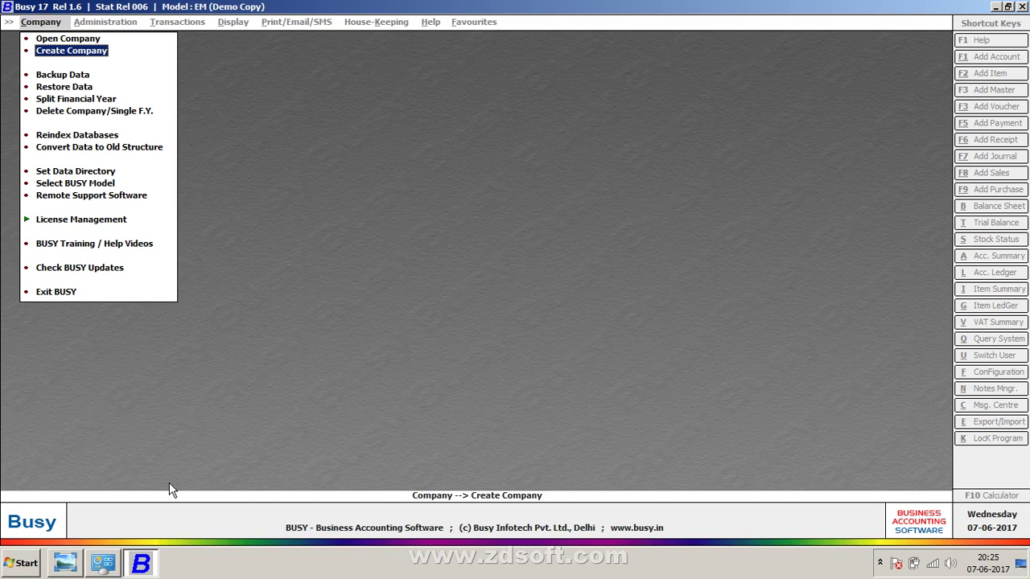
{"action": "key", "text": "Return"}
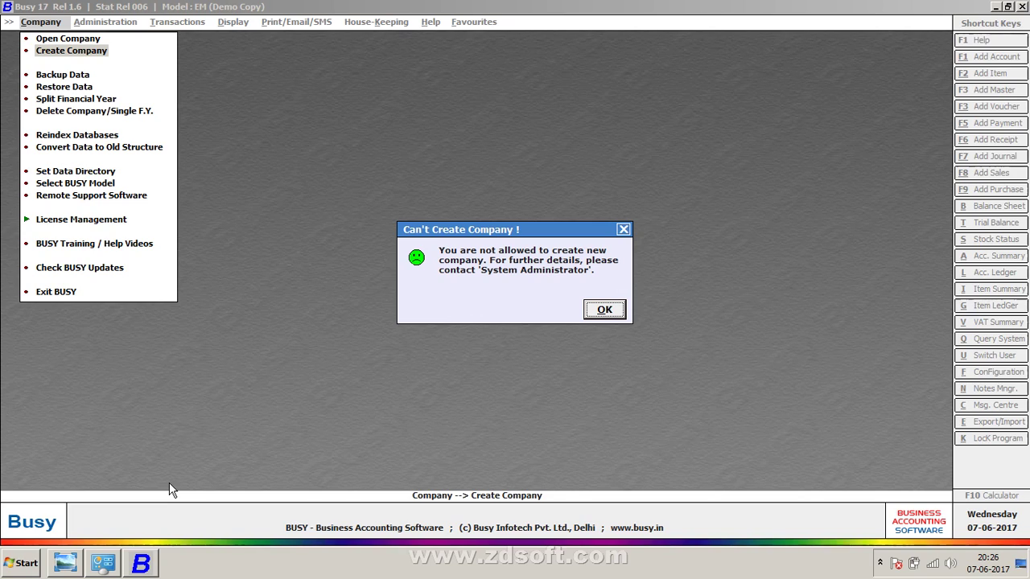
{"action": "key", "text": "Return"}
{"action": "key", "text": "Up"}
{"action": "key", "text": "Up"}
{"action": "key", "text": "Return"}
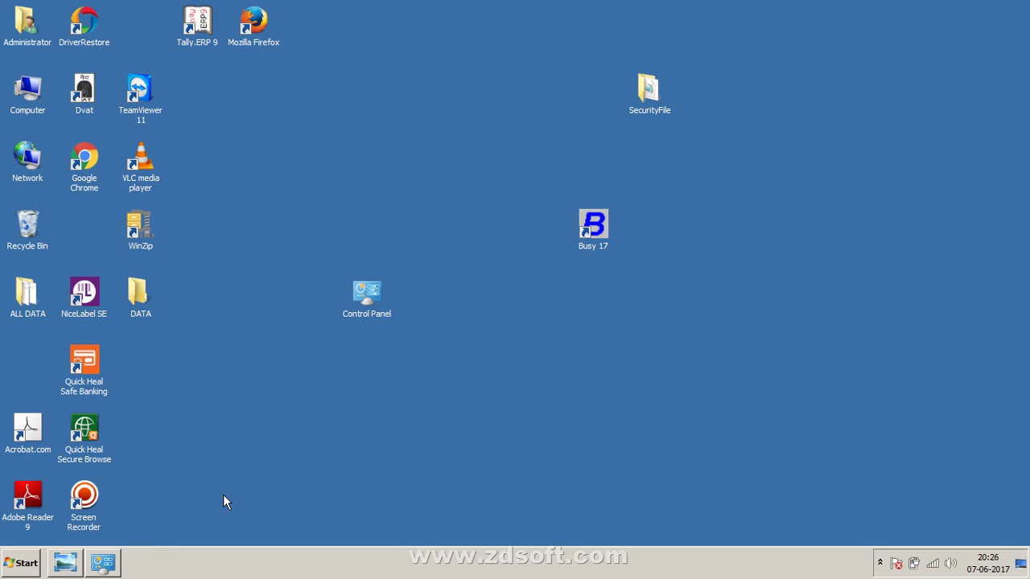
{"action": "right_click", "coordinate": [448, 124]}
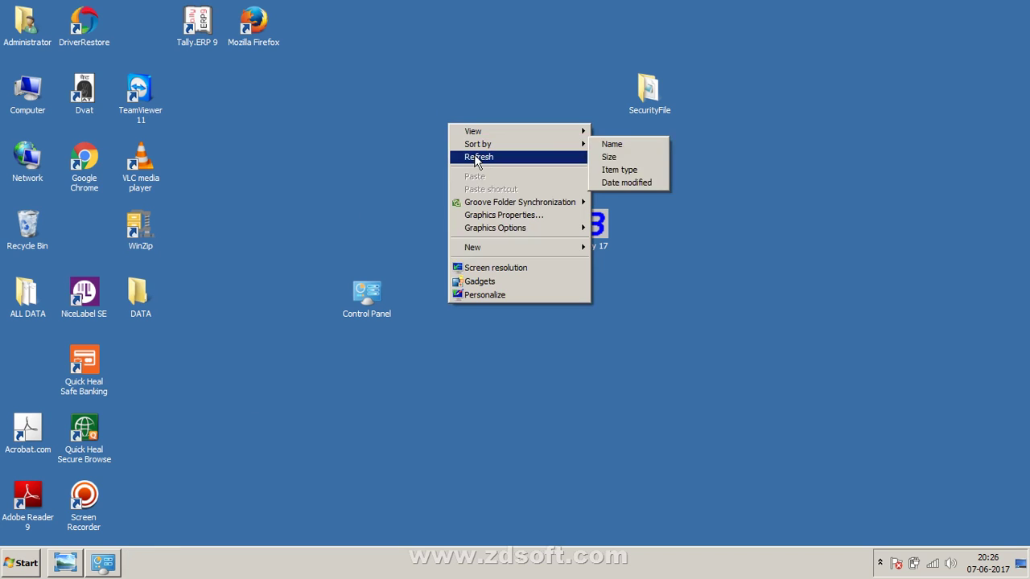
{"action": "left_click", "coordinate": [474, 155]}
{"action": "right_click", "coordinate": [474, 154]}
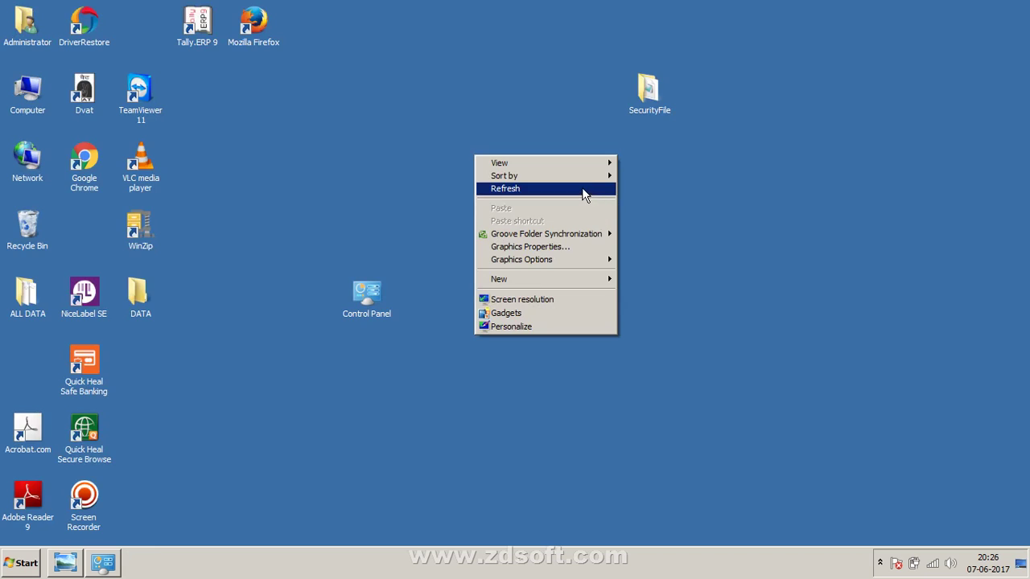
{"action": "left_click", "coordinate": [584, 193]}
Step: Start Busy17.exe from the BusyWin folder on Local Disk (C:) and accept the demo-mode notice
{"action": "double_click", "coordinate": [27, 92]}
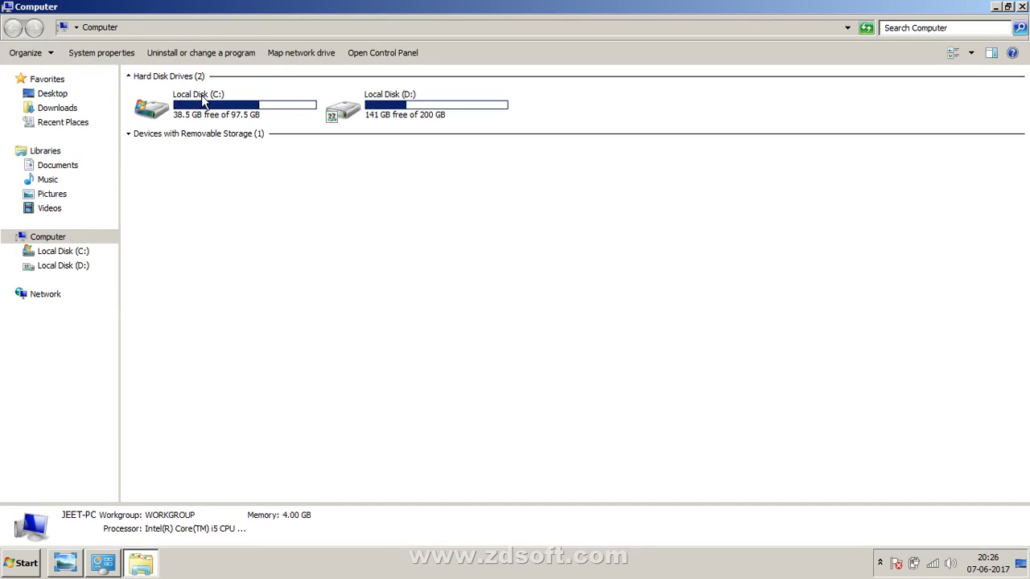
{"action": "left_click", "coordinate": [202, 109]}
{"action": "double_click", "coordinate": [203, 108]}
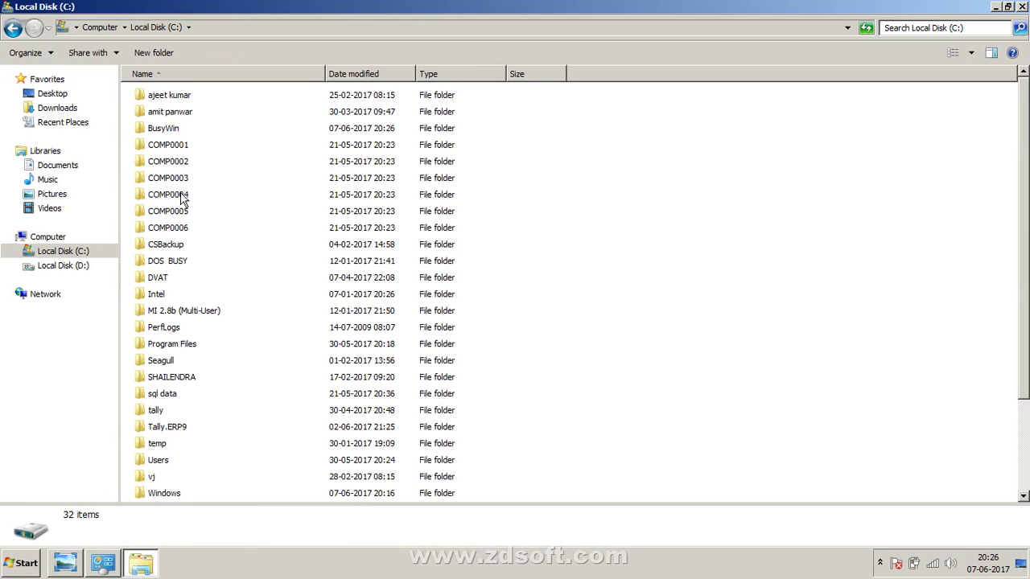
{"action": "left_click", "coordinate": [198, 133]}
{"action": "double_click", "coordinate": [197, 134]}
{"action": "left_click", "coordinate": [198, 132]}
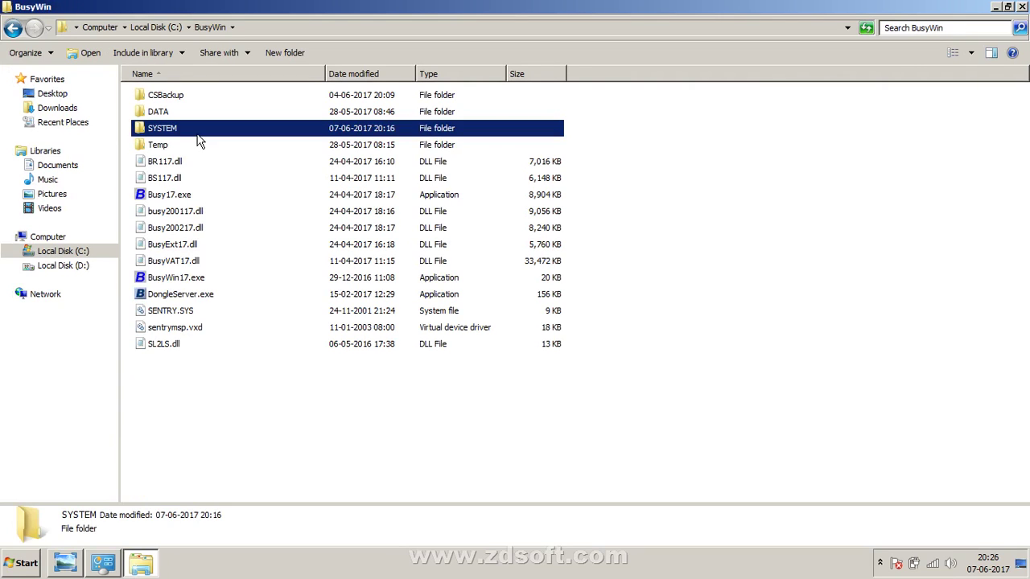
{"action": "double_click", "coordinate": [198, 198]}
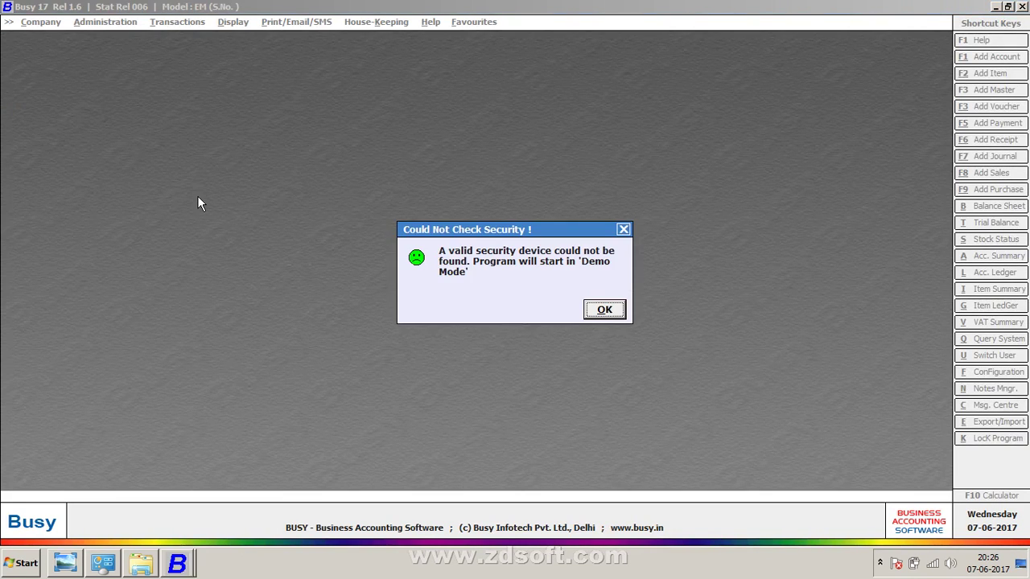
{"action": "key", "text": "Return"}
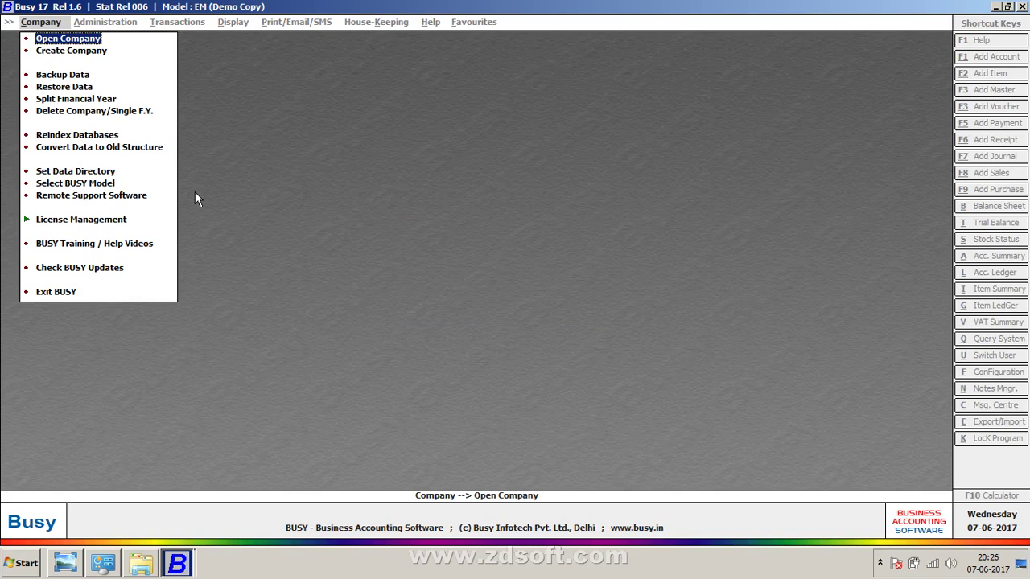
Step: Try to create a new company in the Busy session started from the BusyWin folder, and exit the program
{"action": "key", "text": "Down"}
{"action": "key", "text": "Return"}
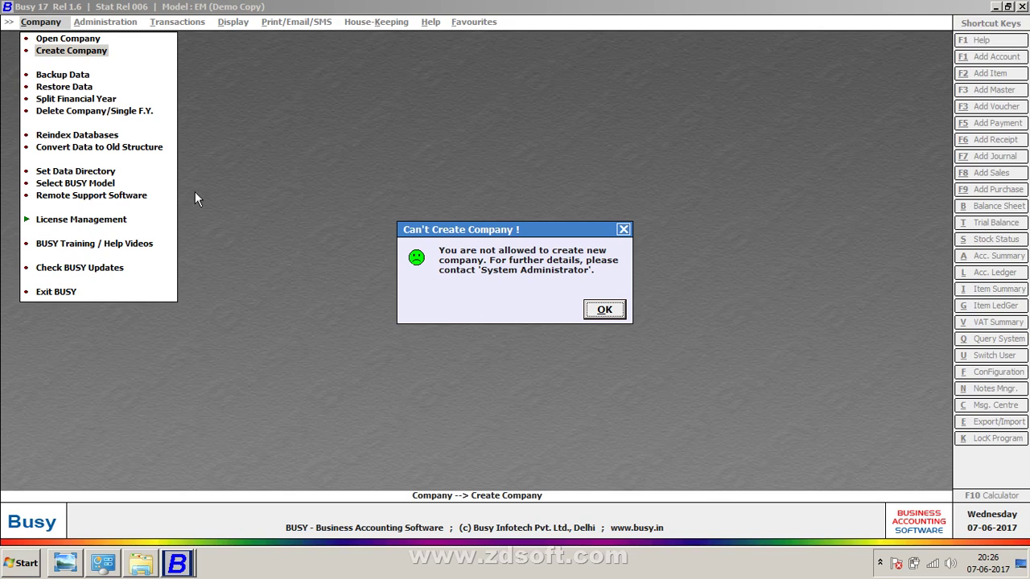
{"action": "key", "text": "Return"}
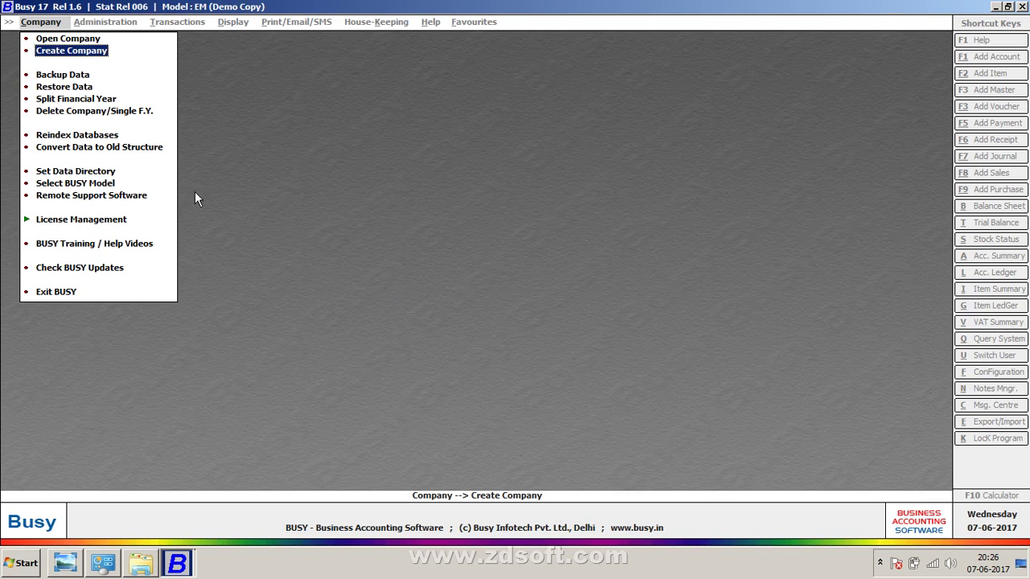
{"action": "left_click", "coordinate": [58, 291]}
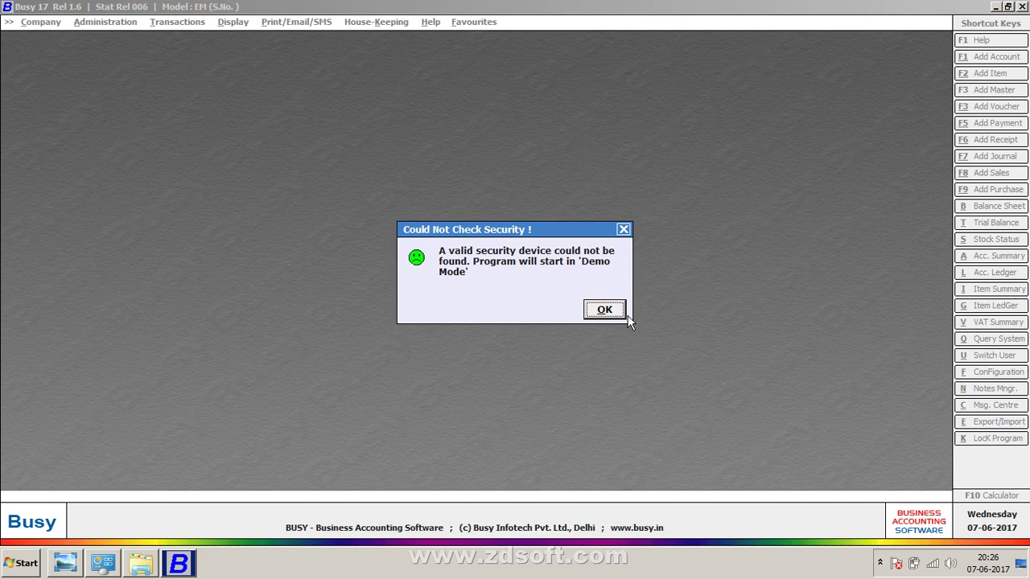
Step: Accept the demo-mode notice, open the existing company's login form and leave it without signing in
{"action": "left_click", "coordinate": [595, 316]}
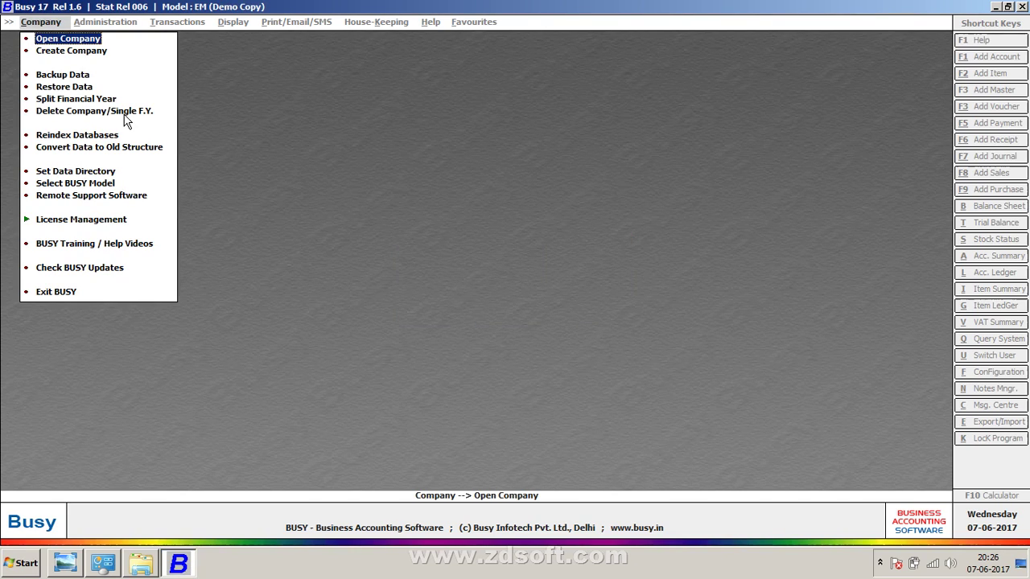
{"action": "key", "text": "Return"}
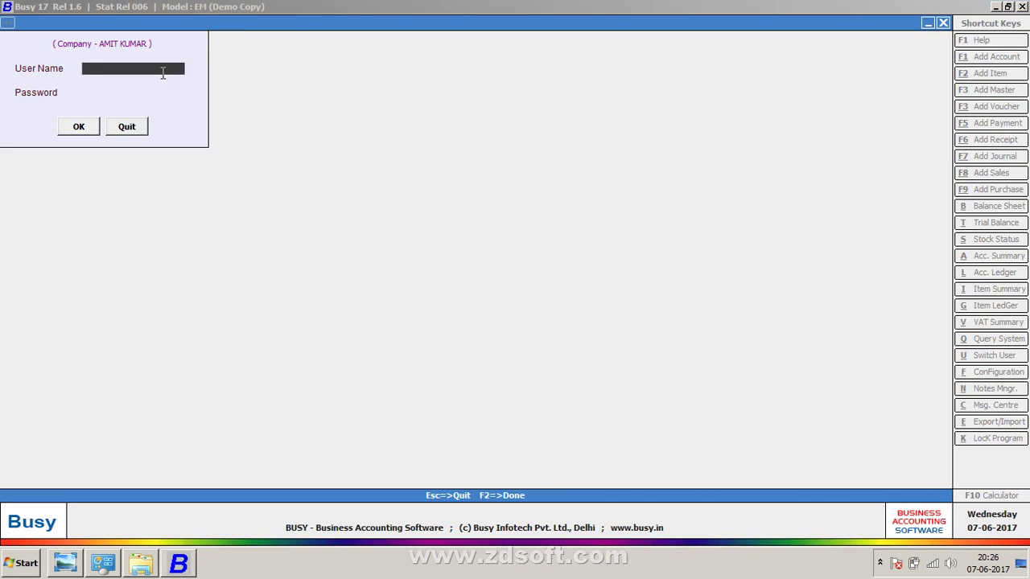
{"action": "key", "text": "Escape"}
{"action": "key", "text": "Escape"}
Step: Try again to create a new company and dismiss the notice
{"action": "key", "text": "Down"}
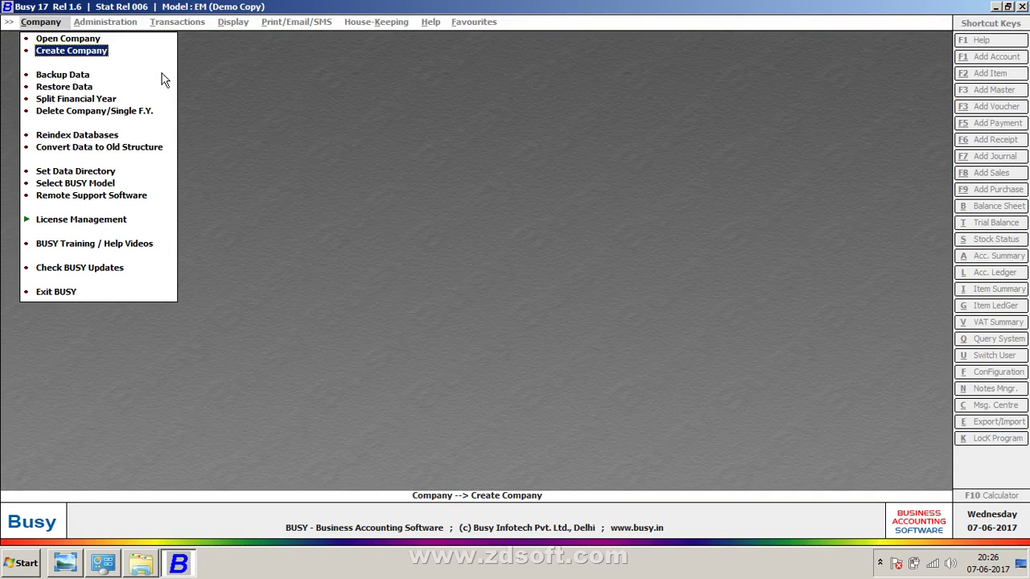
{"action": "key", "text": "Return"}
{"action": "key", "text": "Return"}
Step: Save the BUSY model configuration with the Enterprise edition, Access database and Multi User type
{"action": "left_click", "coordinate": [72, 183]}
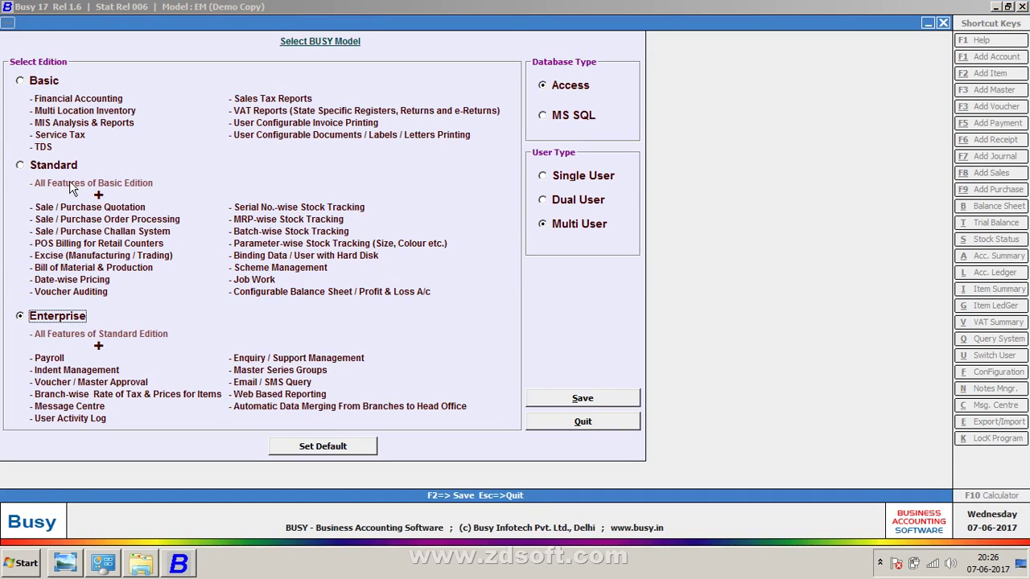
{"action": "left_click", "coordinate": [573, 399]}
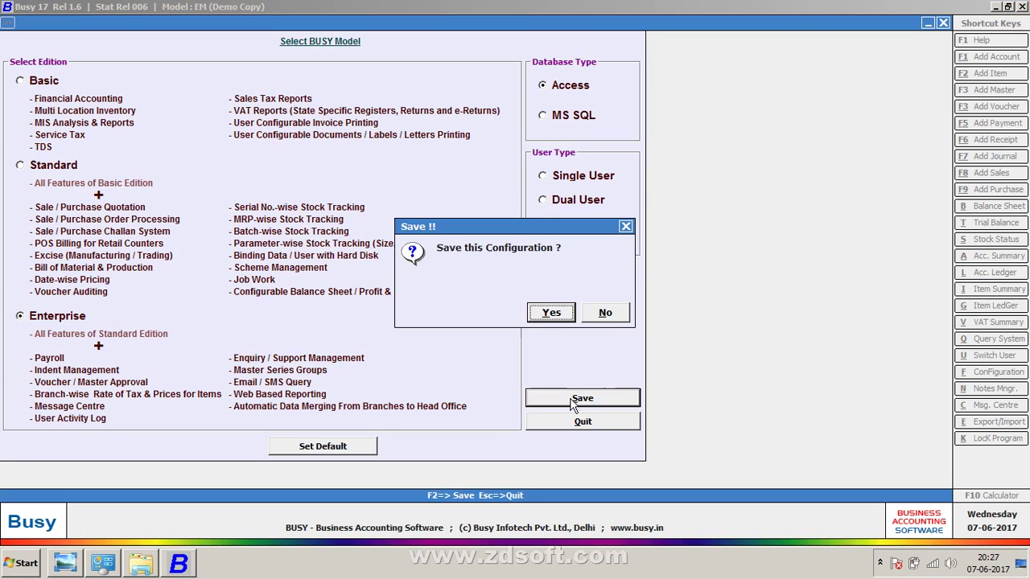
{"action": "left_click", "coordinate": [550, 314]}
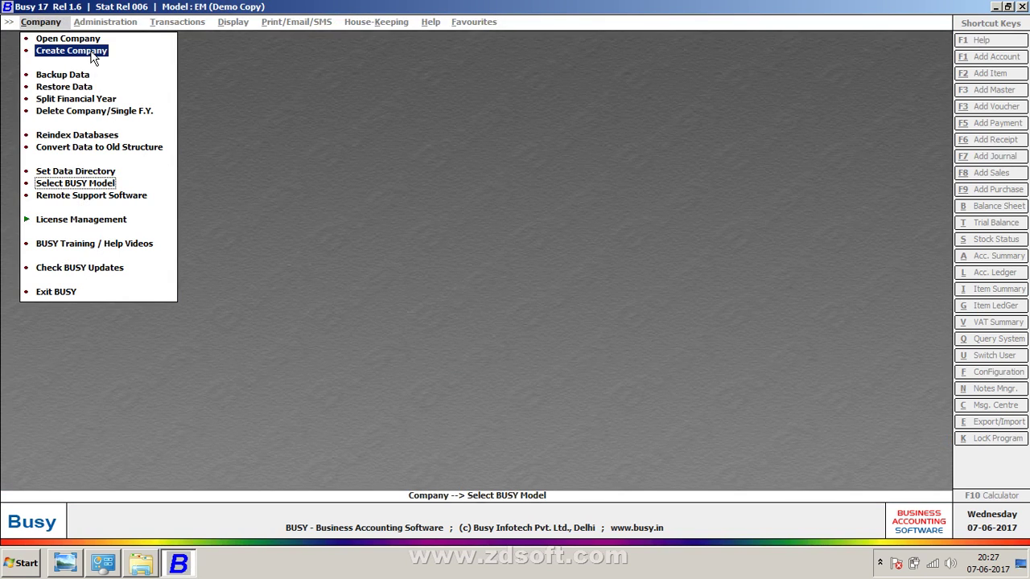
Step: Retry creating a company with the saved BUSY model, dismiss the notice and exit Busy 17
{"action": "left_click", "coordinate": [93, 57]}
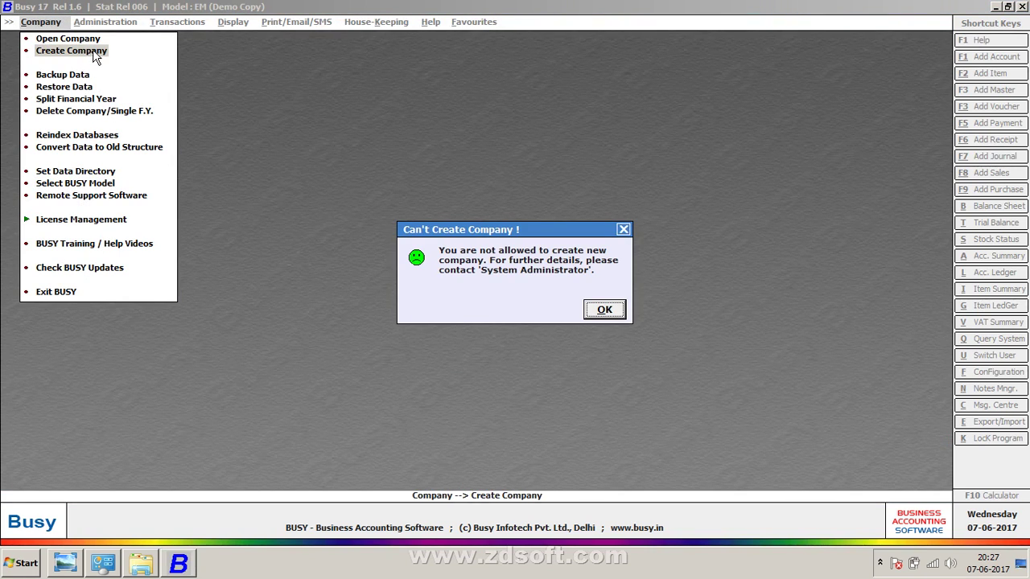
{"action": "left_click", "coordinate": [604, 311]}
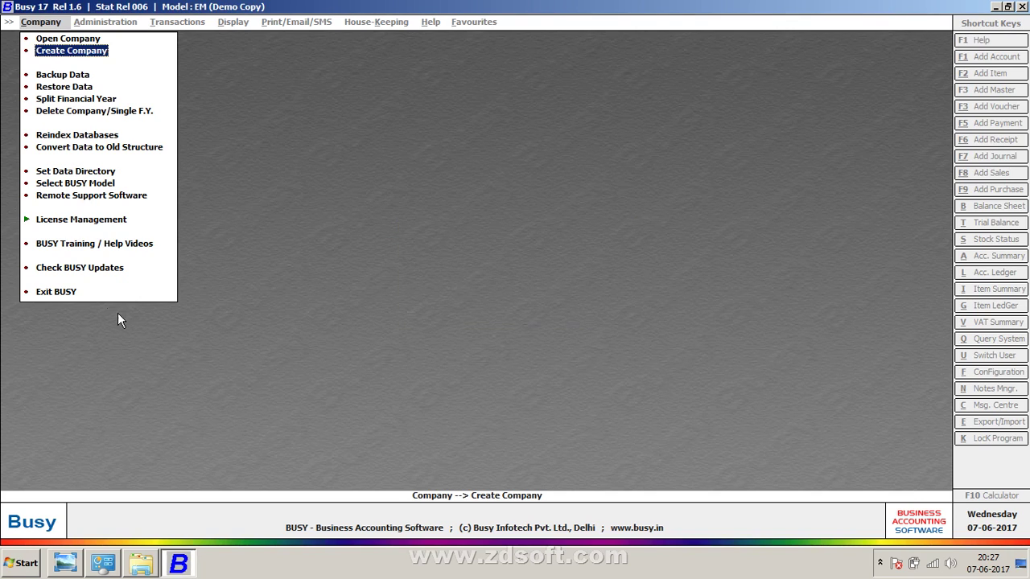
{"action": "left_click", "coordinate": [56, 292]}
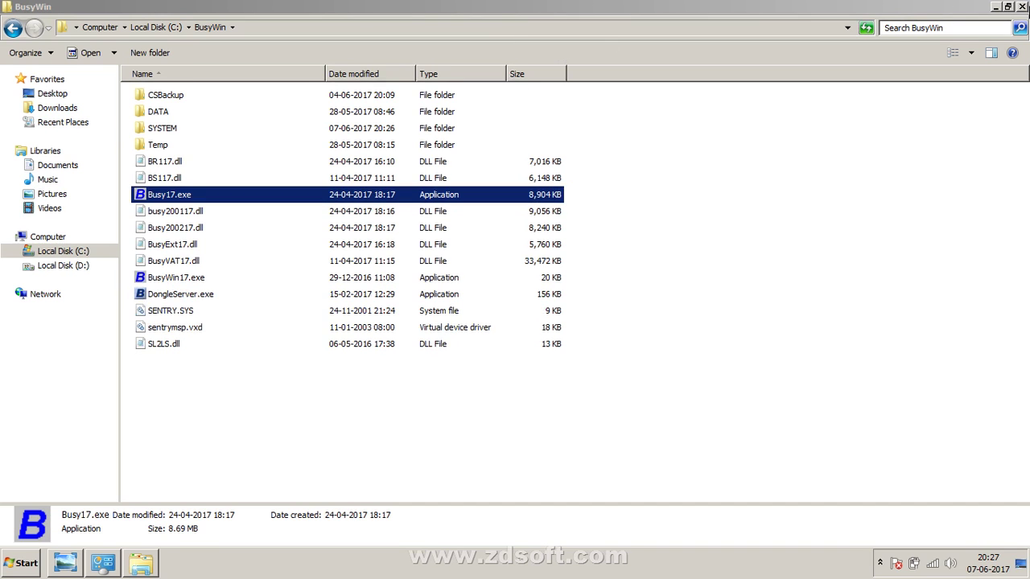
Step: Close the BusyWin folder window and bring up the screen recorder's controls
{"action": "left_click", "coordinate": [1022, 7]}
{"action": "left_click", "coordinate": [881, 563]}
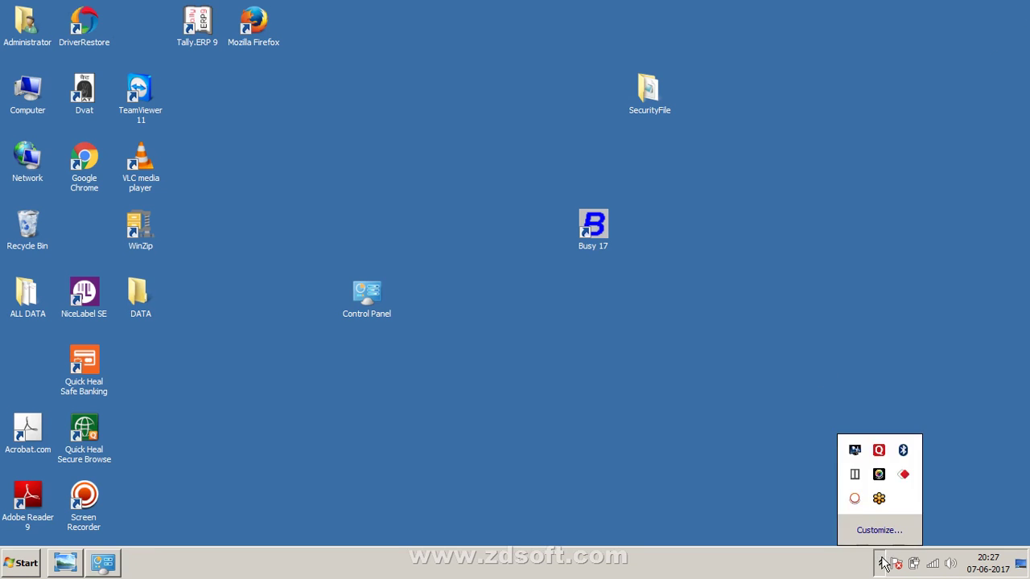
{"action": "left_click", "coordinate": [854, 498]}
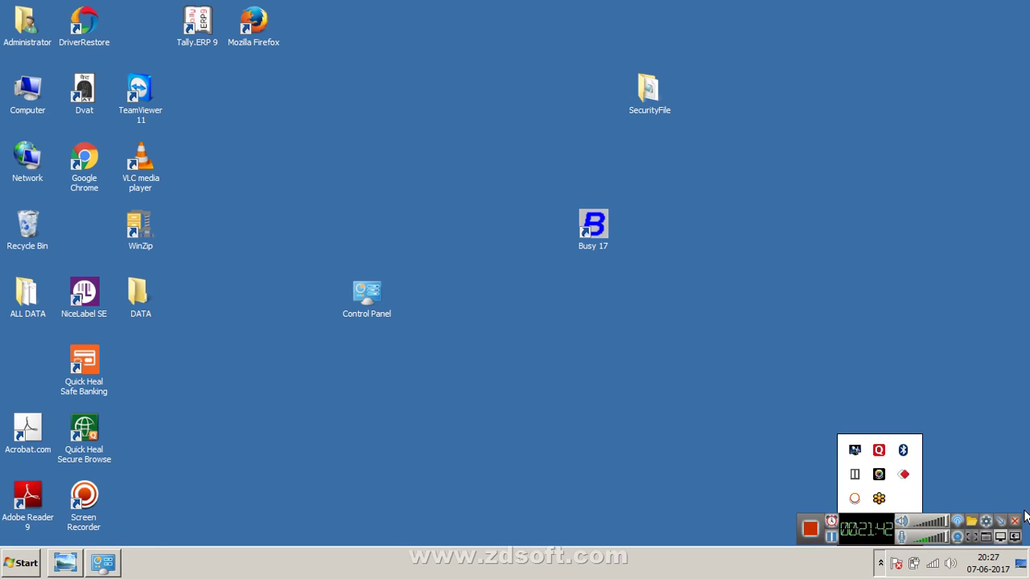